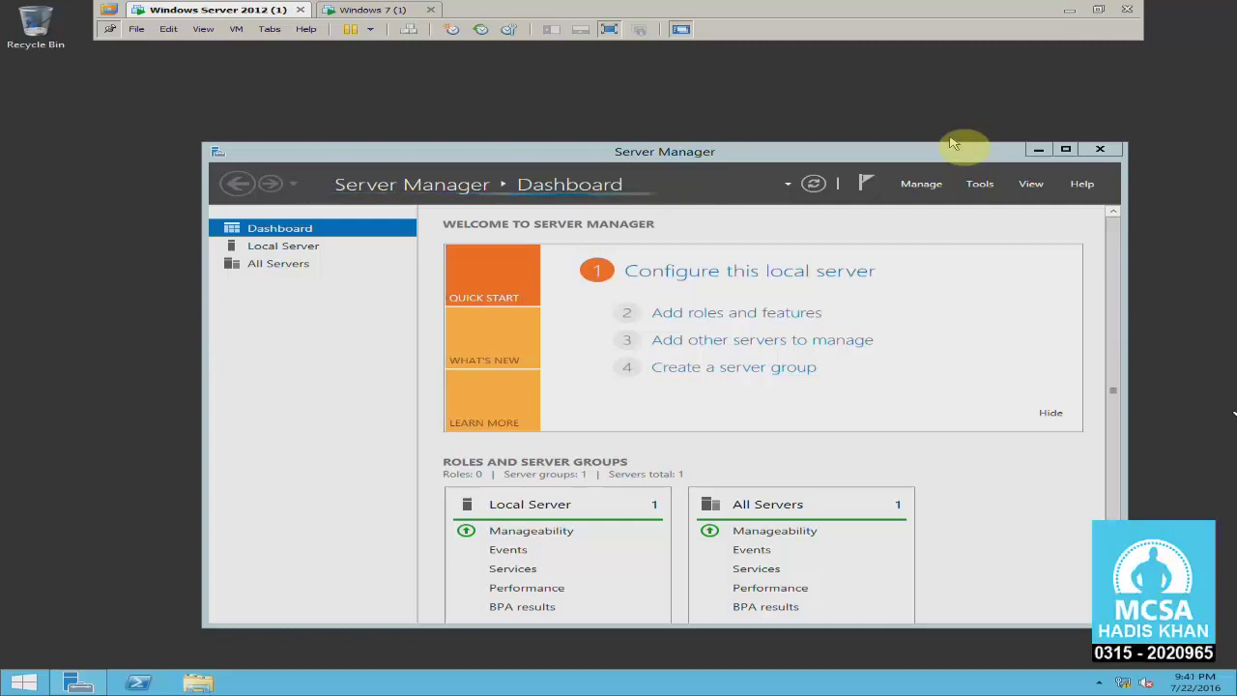
Step: Enlarge the Server Manager window and reposition it on the desktop
{"action": "left_click_drag", "start_coordinate": [204, 145], "coordinate": [152, 100]}
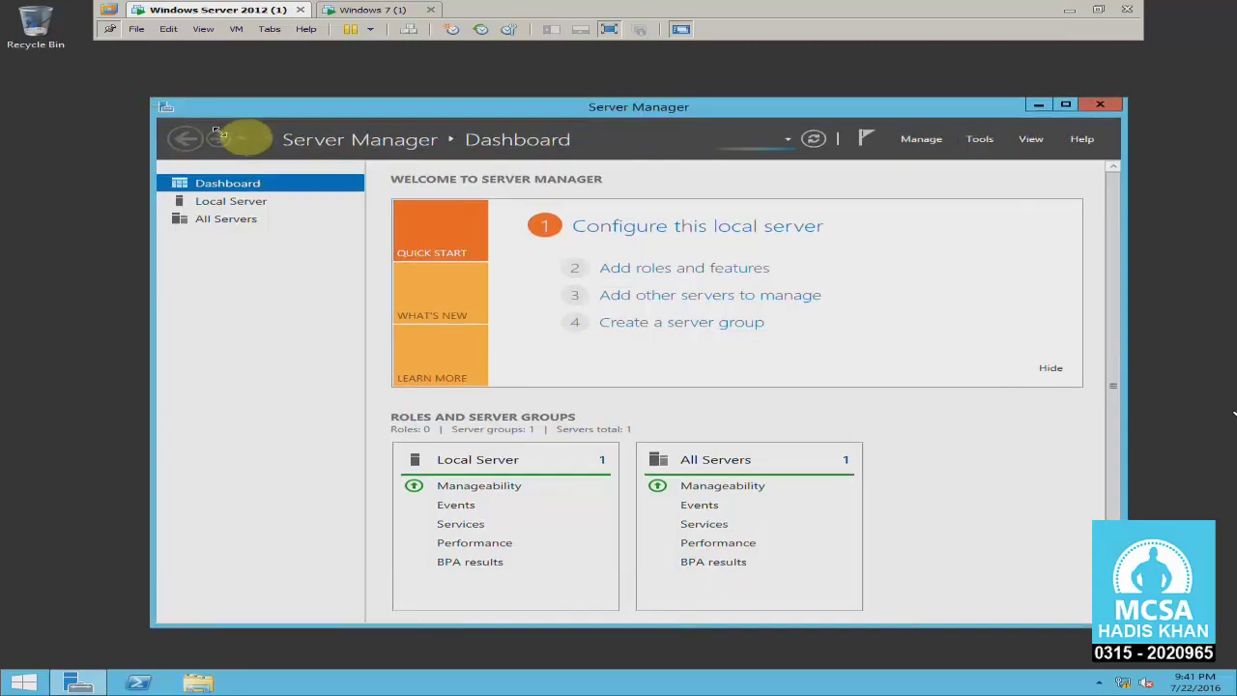
{"action": "left_click_drag", "start_coordinate": [243, 117], "coordinate": [206, 107]}
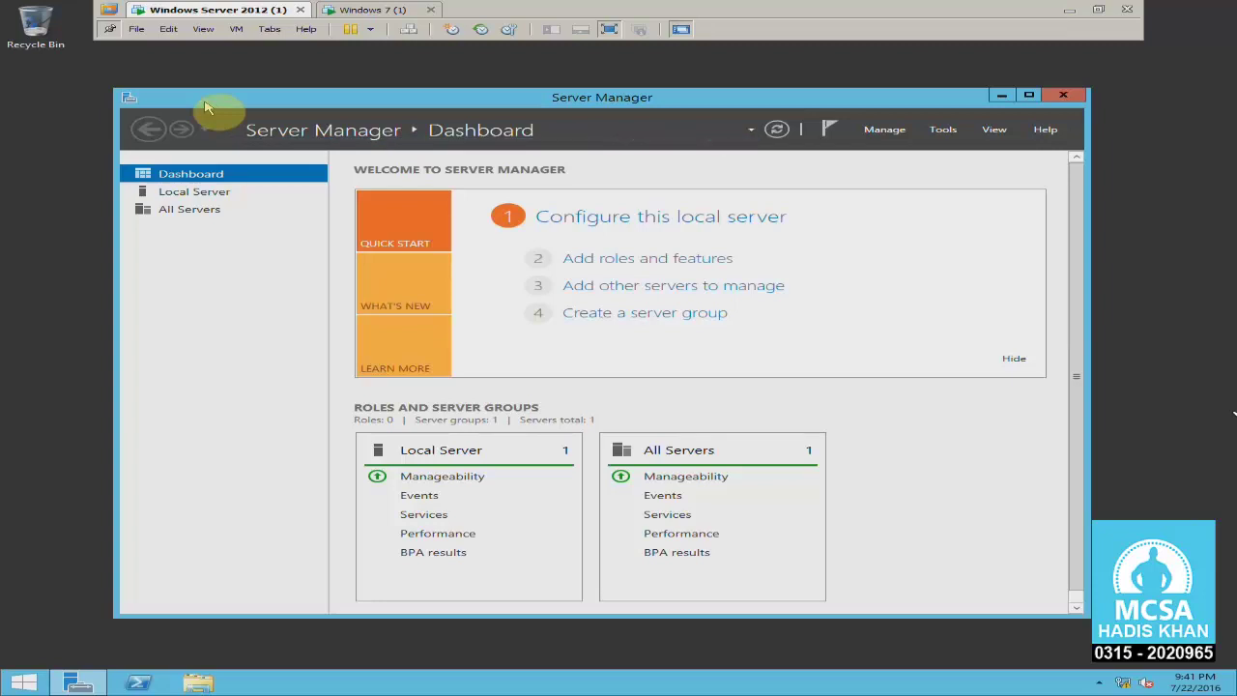
{"action": "left_click_drag", "start_coordinate": [206, 108], "coordinate": [205, 97]}
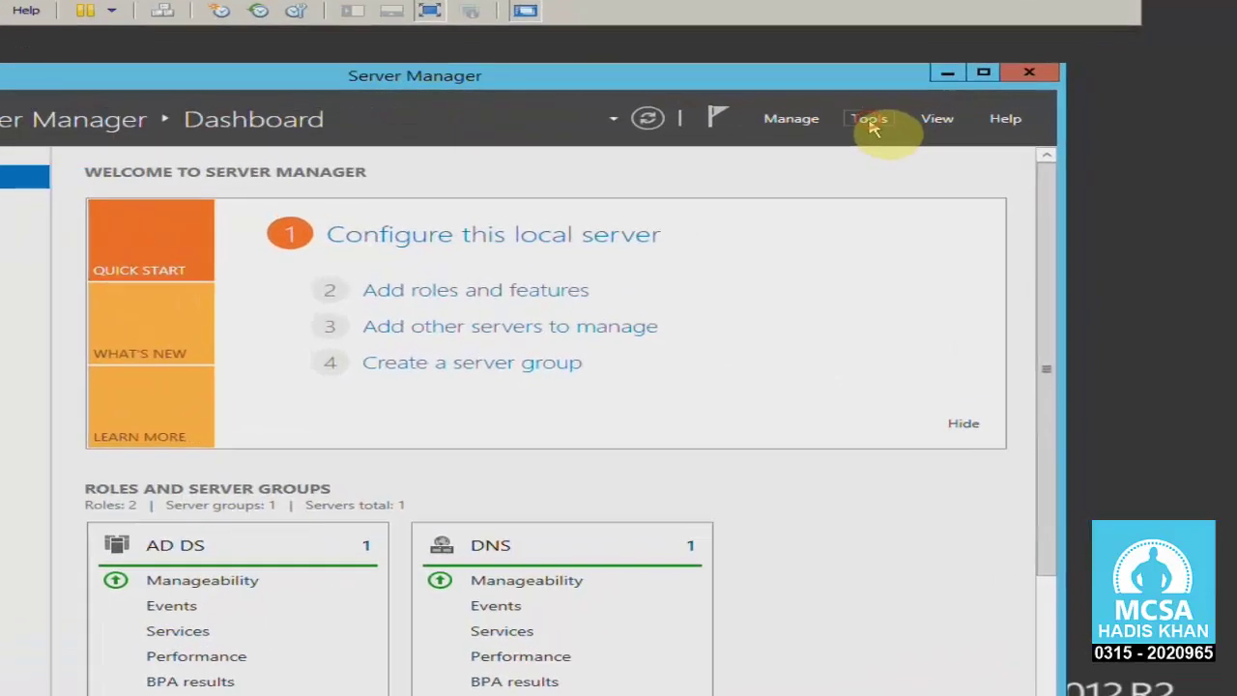
Step: Open Active Directory Users and Computers and expand the hadis.local domain
{"action": "left_click", "coordinate": [941, 119]}
{"action": "left_click", "coordinate": [858, 276]}
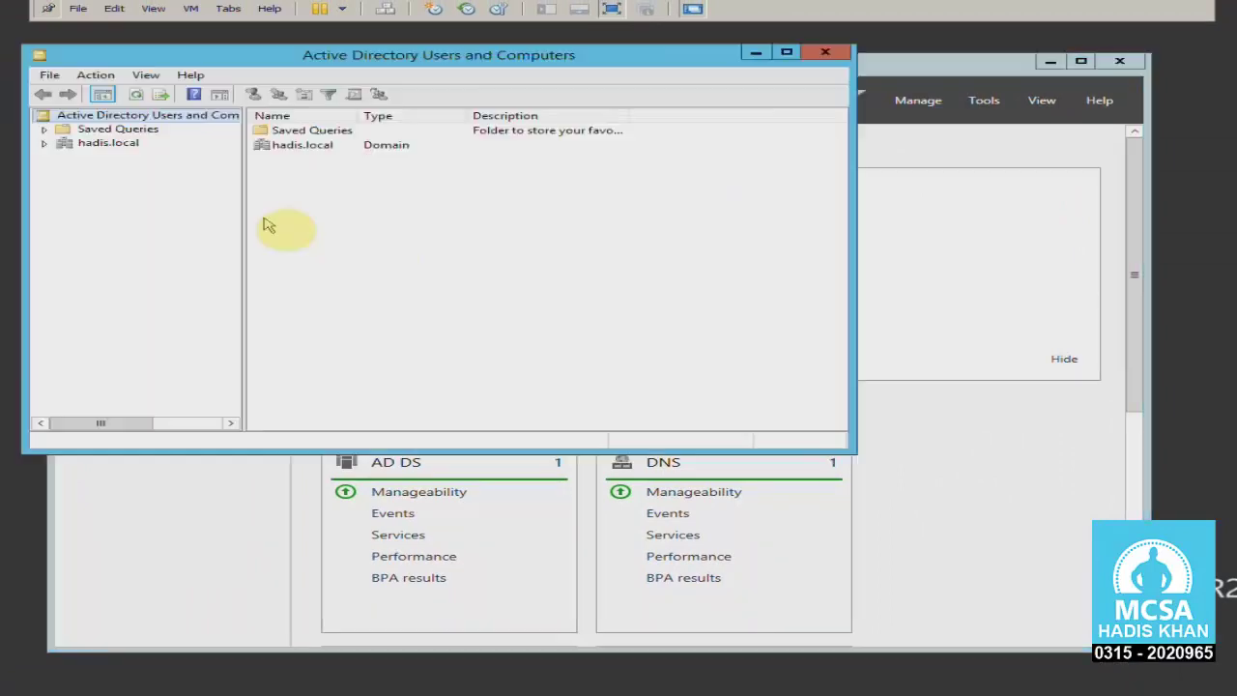
{"action": "double_click", "coordinate": [75, 157]}
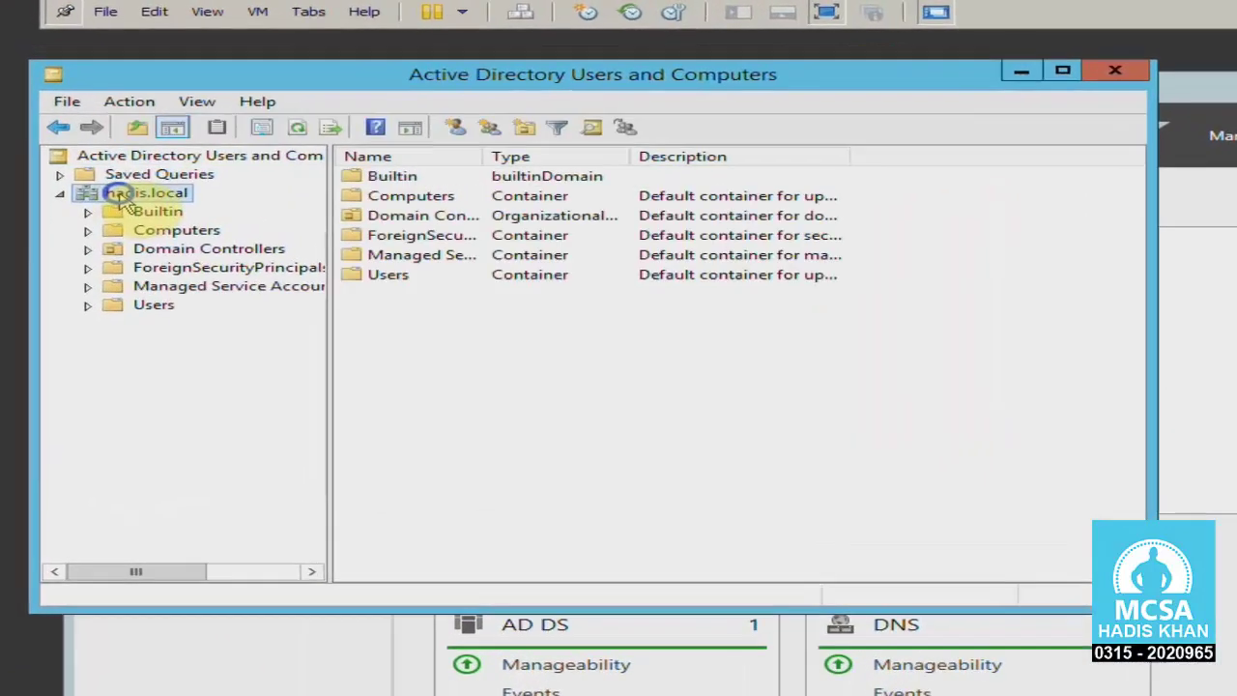
Step: Create an organizational unit named software in the hadis.local domain, keeping protection from accidental deletion on
{"action": "right_click", "coordinate": [121, 198]}
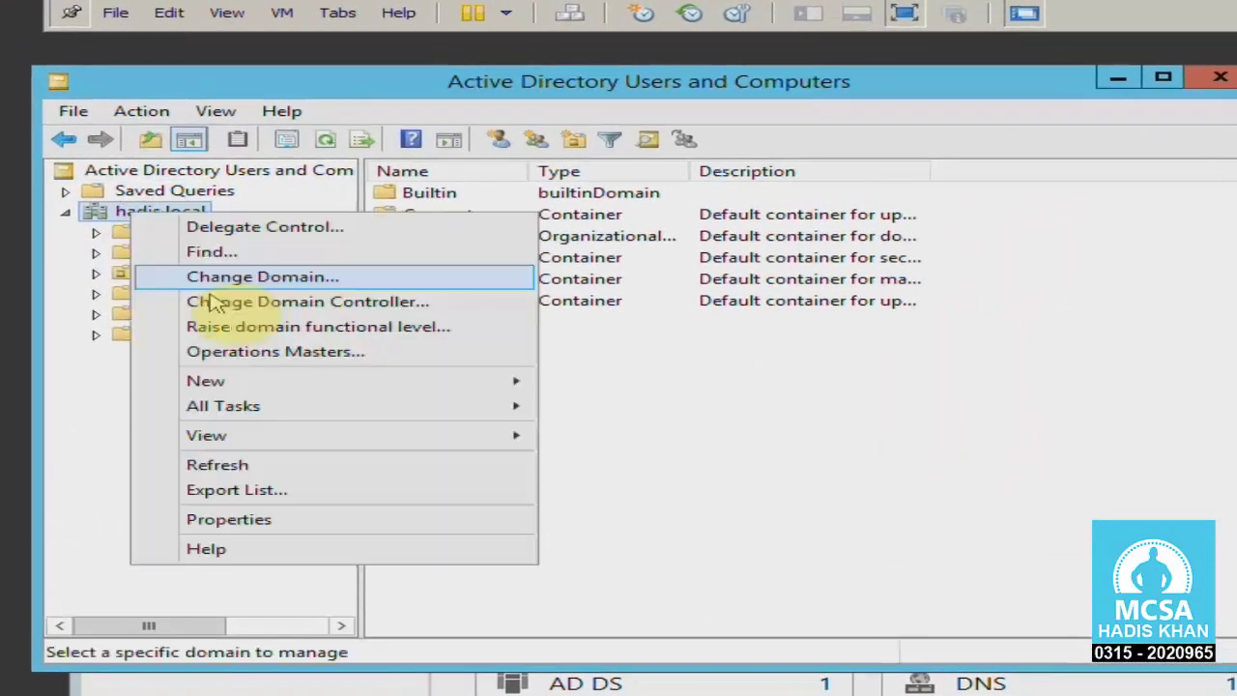
{"action": "left_click", "coordinate": [287, 356]}
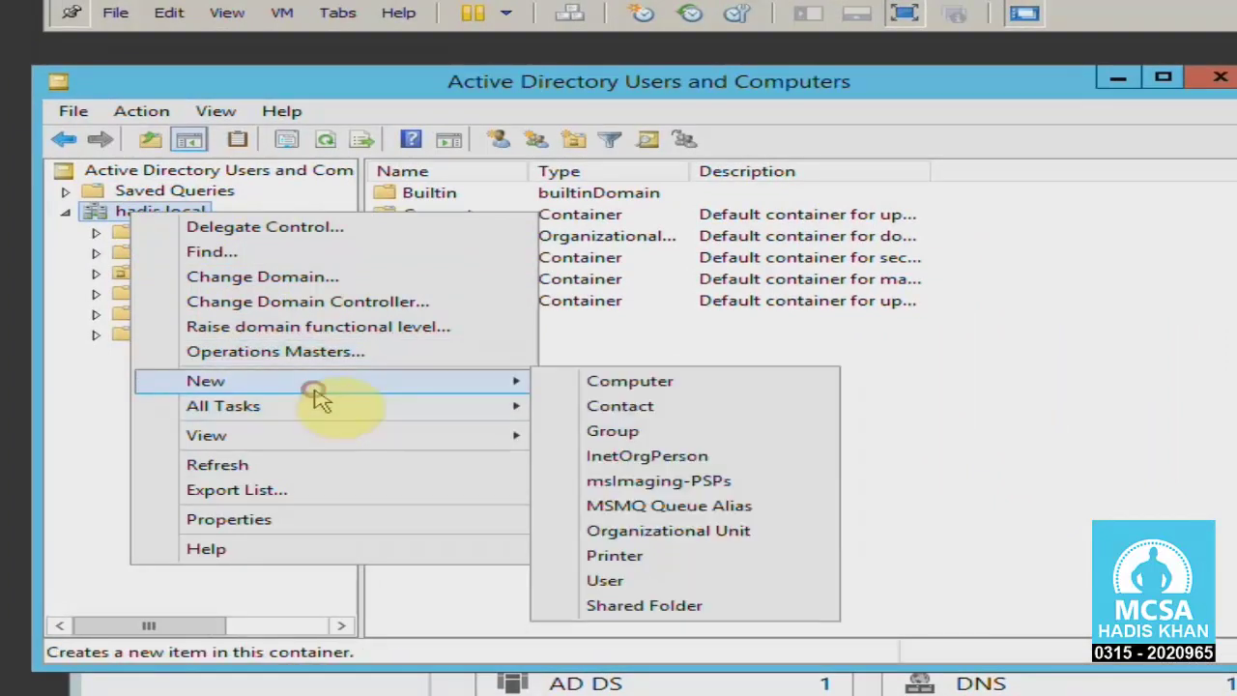
{"action": "left_click", "coordinate": [735, 533]}
{"action": "type", "text": "software"}
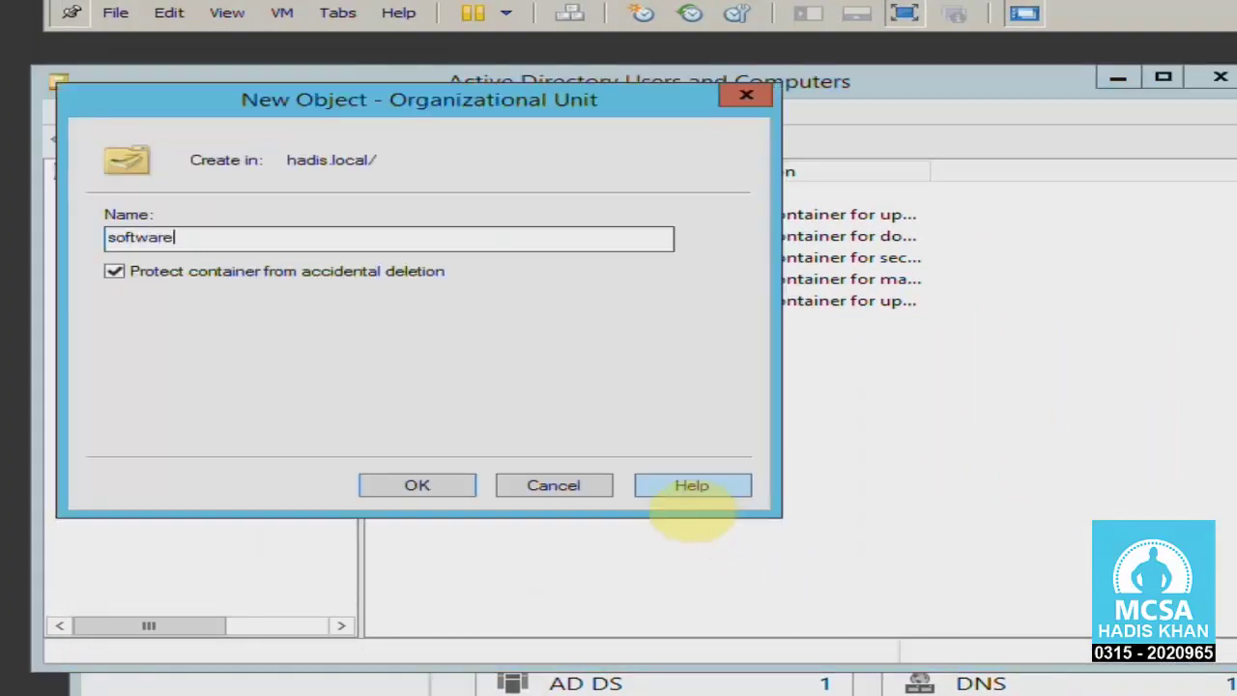
{"action": "key", "text": "Return"}
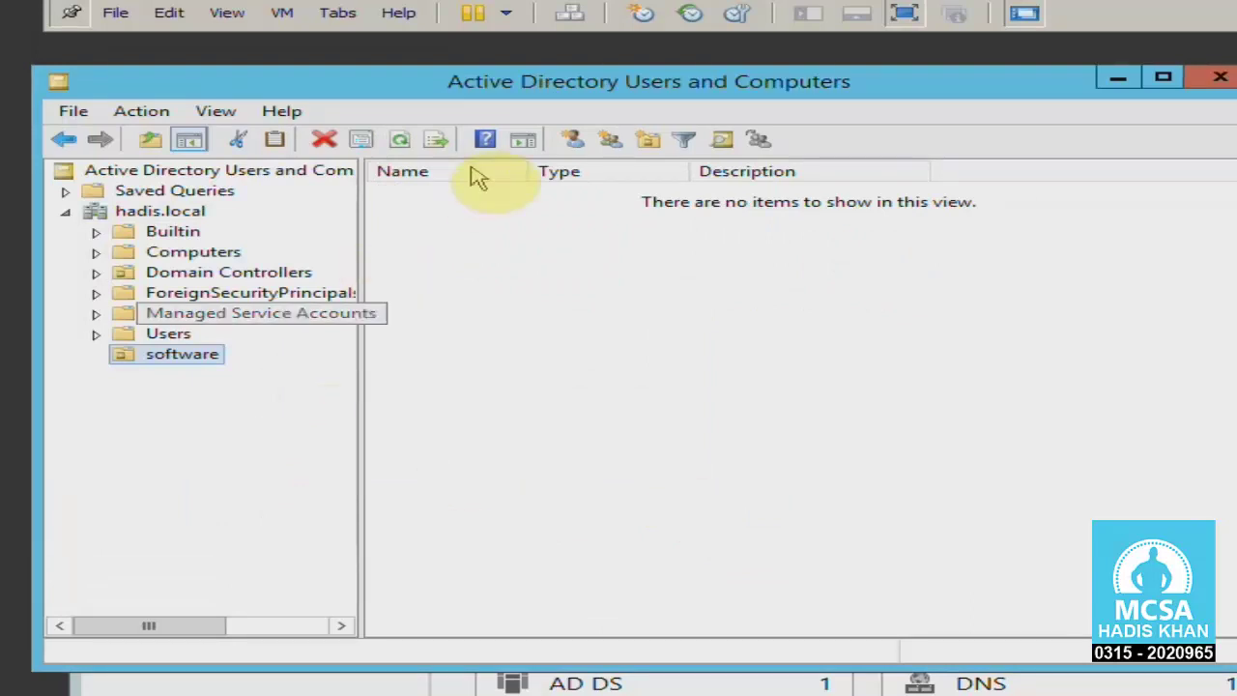
Step: Start a new user account in the software organizational unit, entering the user's first name and logon name
{"action": "left_click", "coordinate": [561, 138]}
{"action": "type", "text": "fa"}
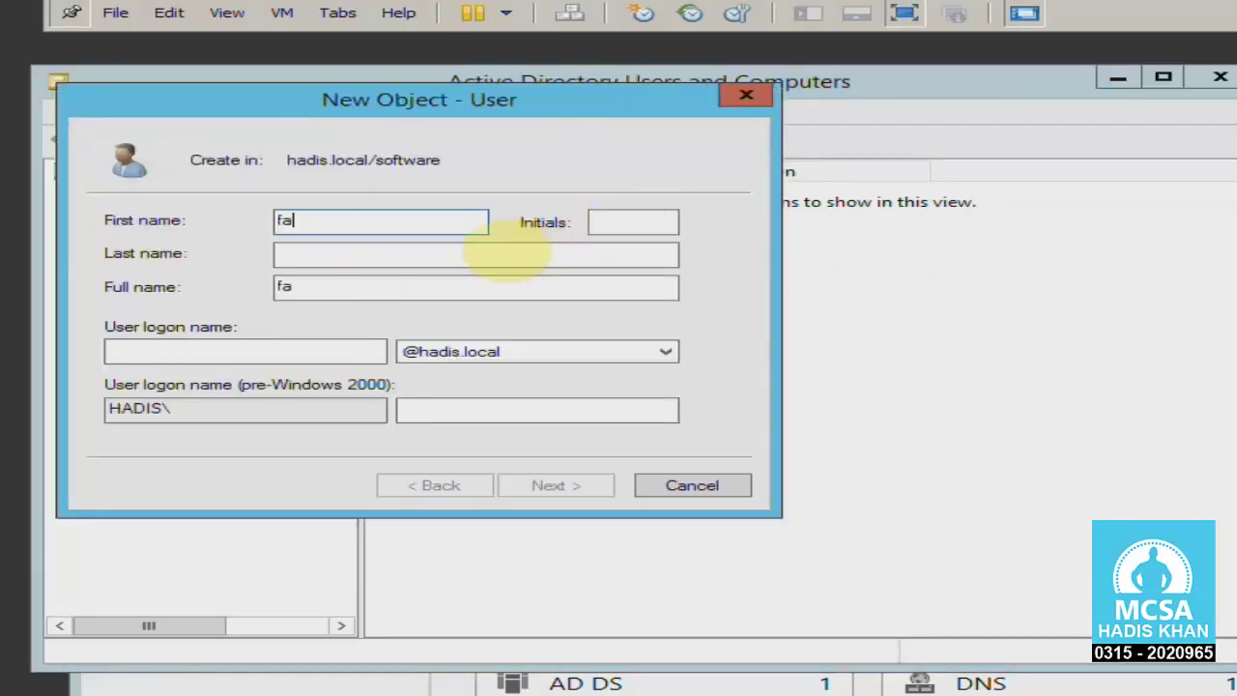
{"action": "type", "text": "had"}
{"action": "key", "text": "Tab"}
{"action": "key", "text": "Tab"}
{"action": "key", "text": "Tab"}
{"action": "key", "text": "Tab"}
{"action": "type", "text": "f"}
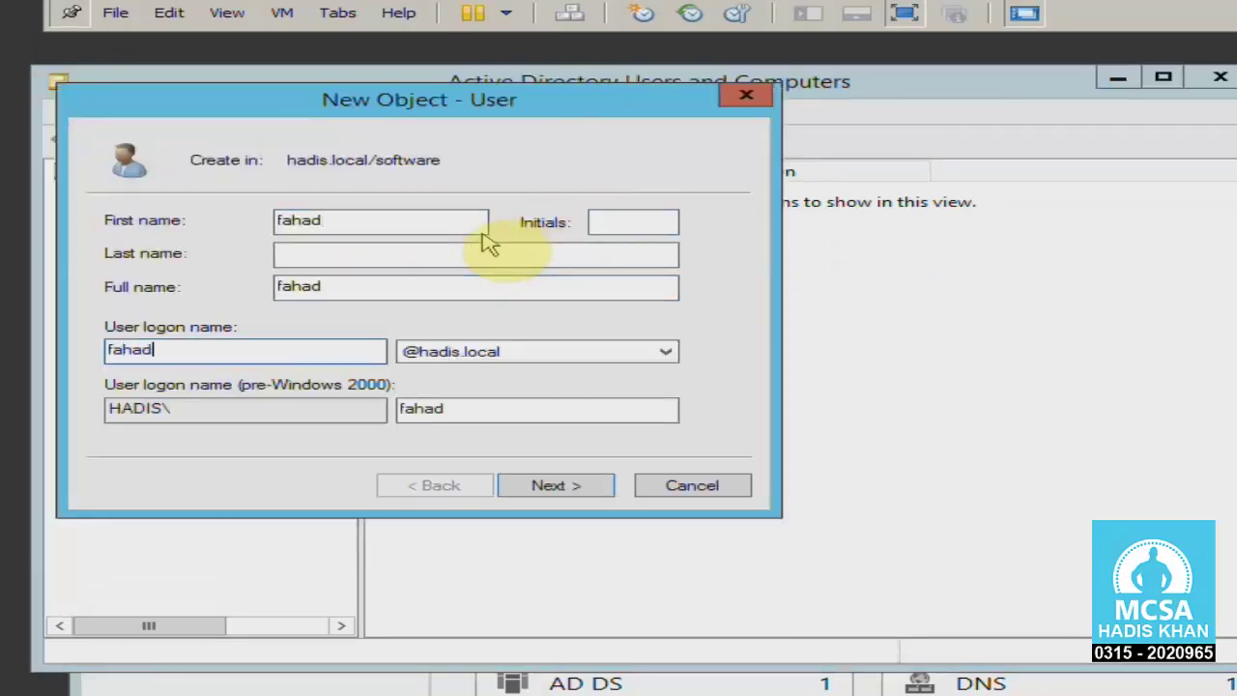
{"action": "key", "text": "Return"}
Step: Enter and confirm the new user's password, set it as unchangeable and never expiring, finish the account, and close Active Directory Users and Computers
{"action": "type", "text": "••"}
{"action": "key", "text": "Tab"}
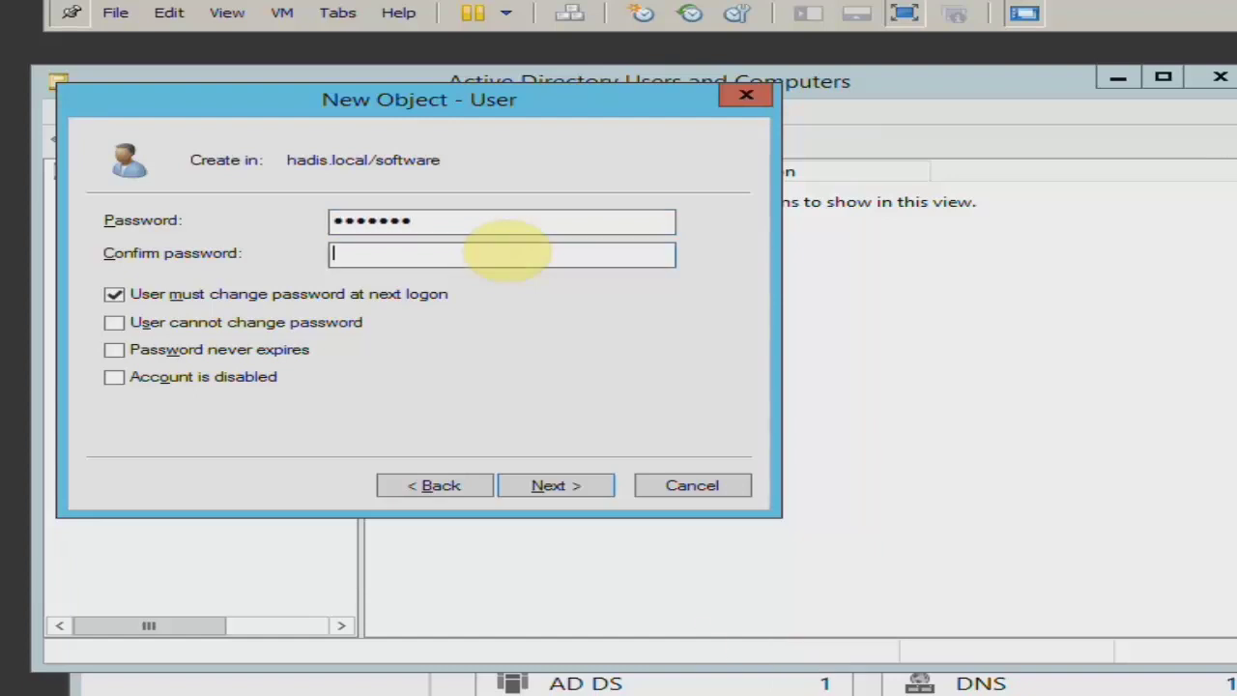
{"action": "key", "text": "ctrl+a"}
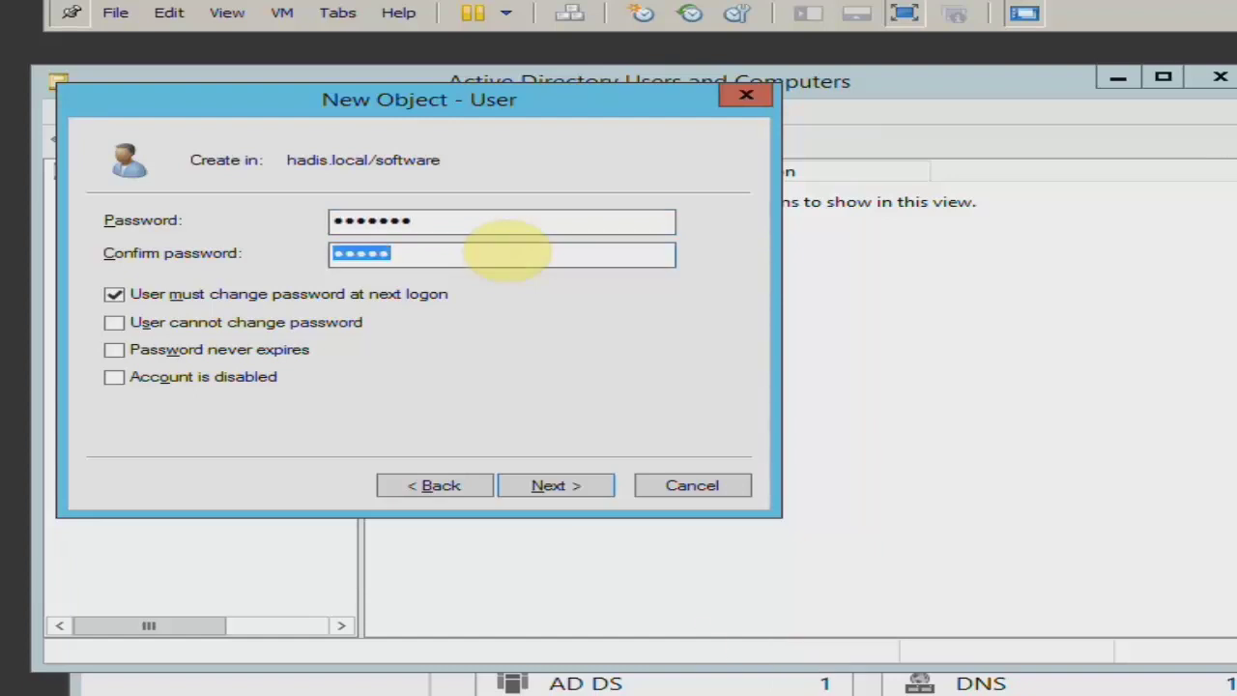
{"action": "type", "text": "••"}
{"action": "key", "text": "Tab"}
{"action": "key", "text": "space"}
{"action": "key", "text": "Tab"}
{"action": "key", "text": "space"}
{"action": "key", "text": "Tab"}
{"action": "key", "text": "space"}
{"action": "key", "text": "Return"}
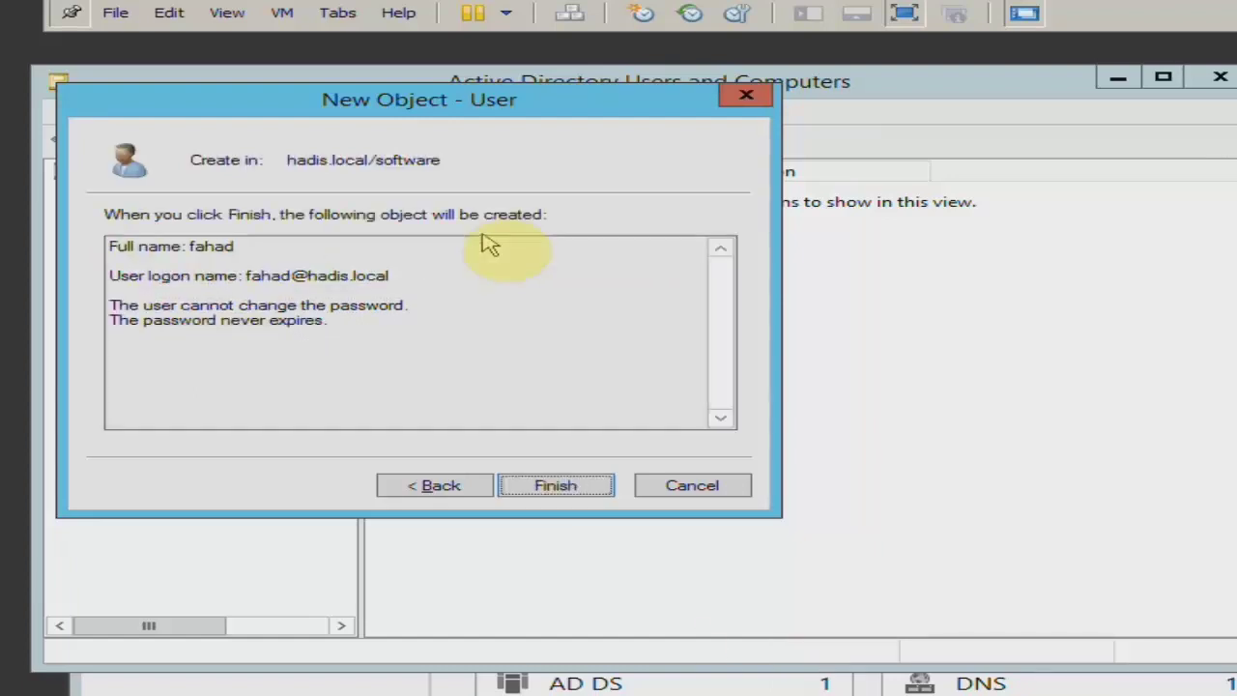
{"action": "key", "text": "Return"}
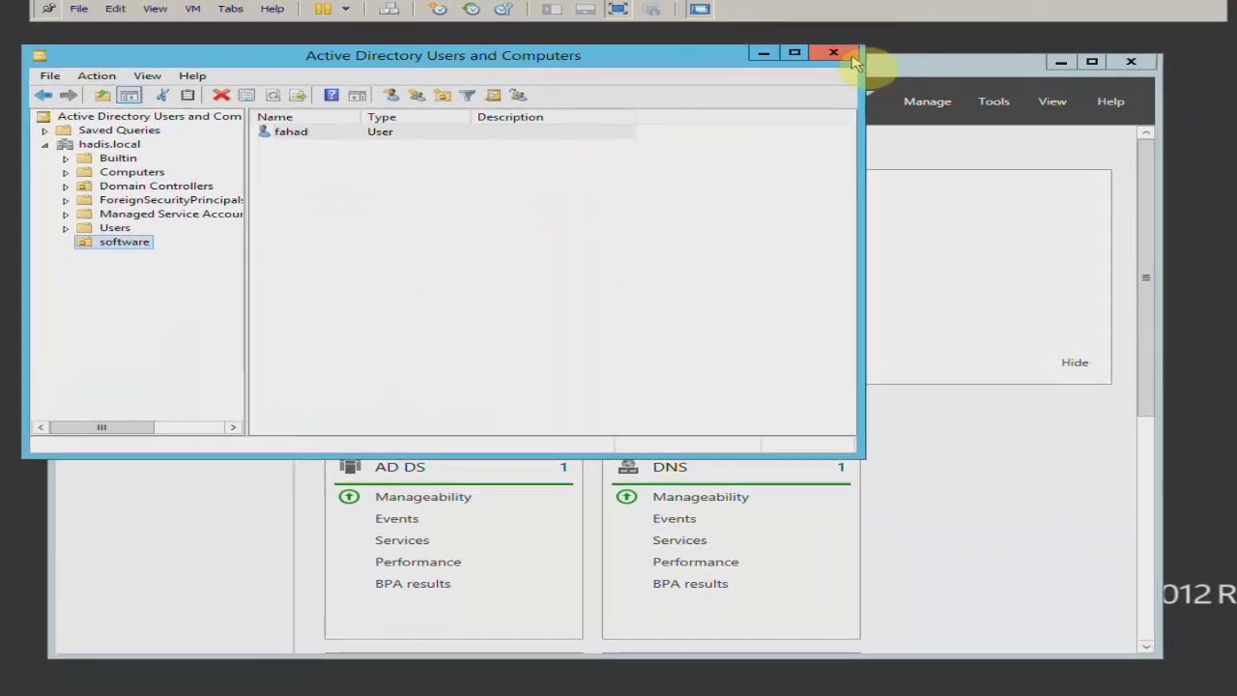
{"action": "left_click", "coordinate": [833, 54]}
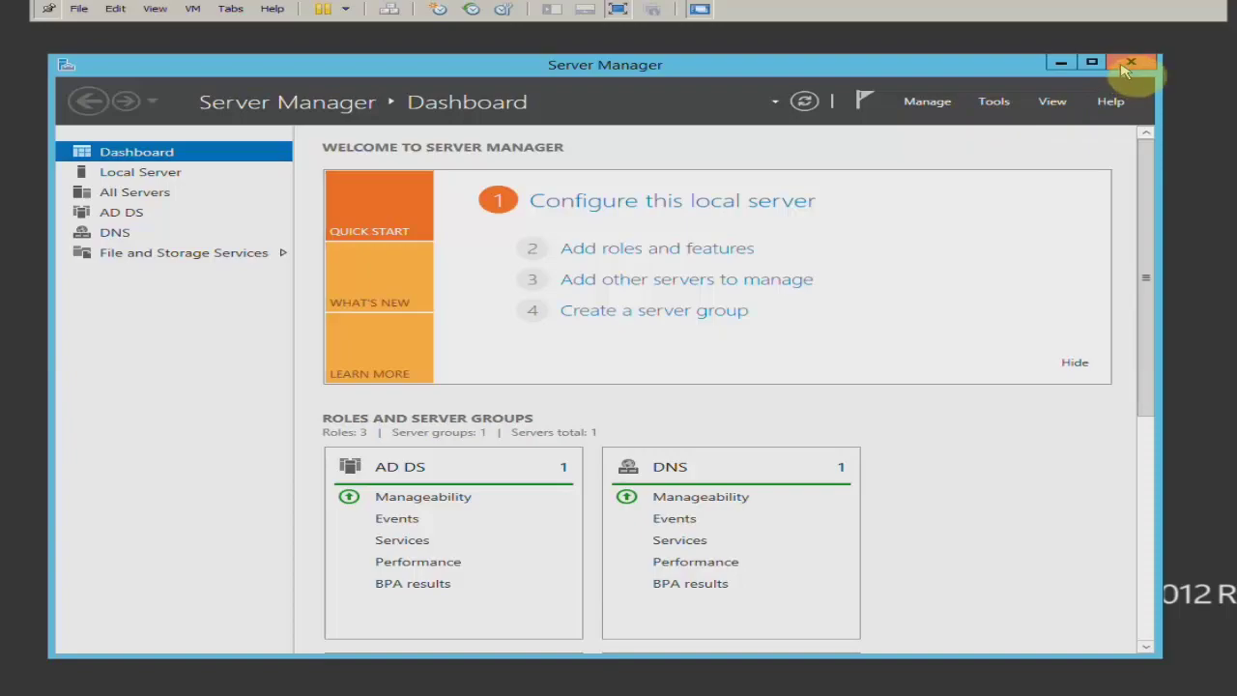
Step: Switch to the Windows 7 (1) virtual machine and open its computer name and domain change settings
{"action": "left_click", "coordinate": [325, 10]}
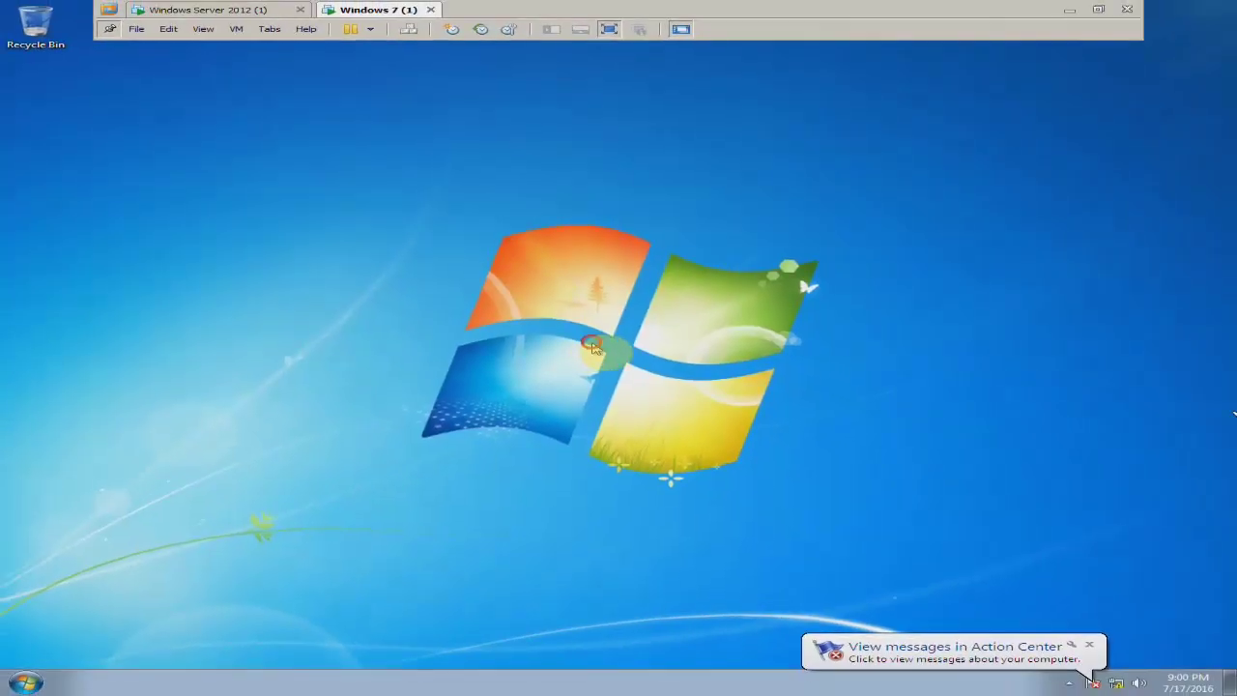
{"action": "key", "text": "super+Pause"}
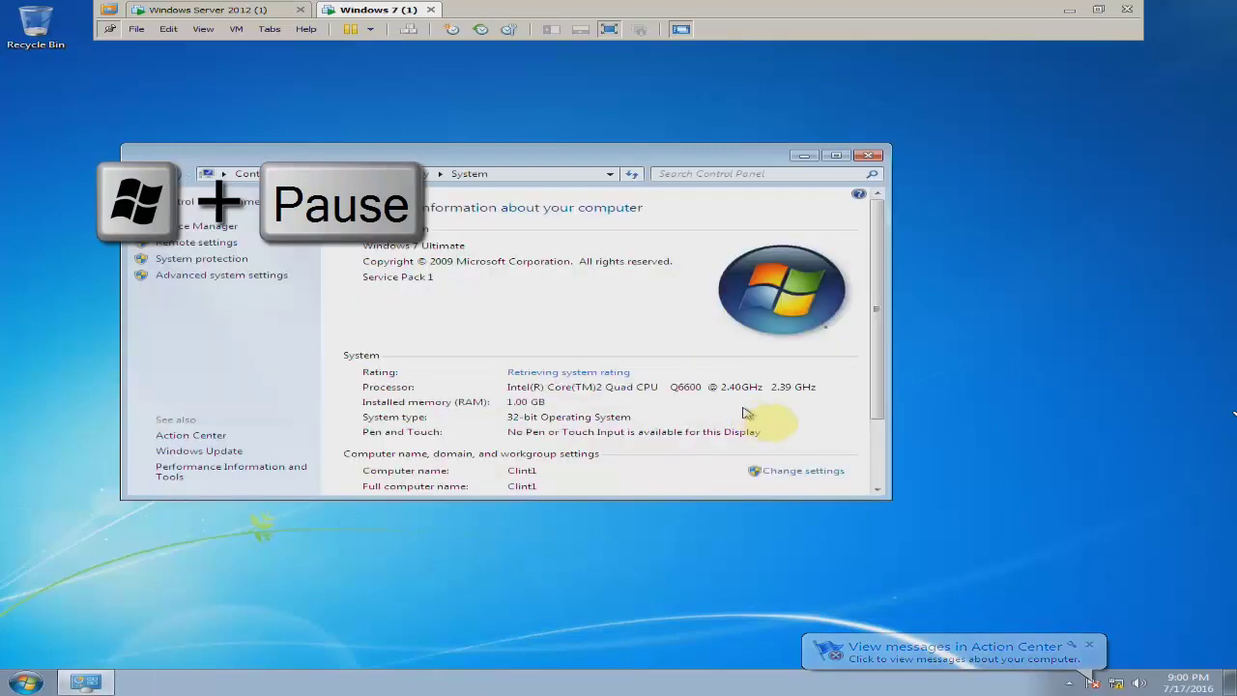
{"action": "left_click", "coordinate": [761, 466]}
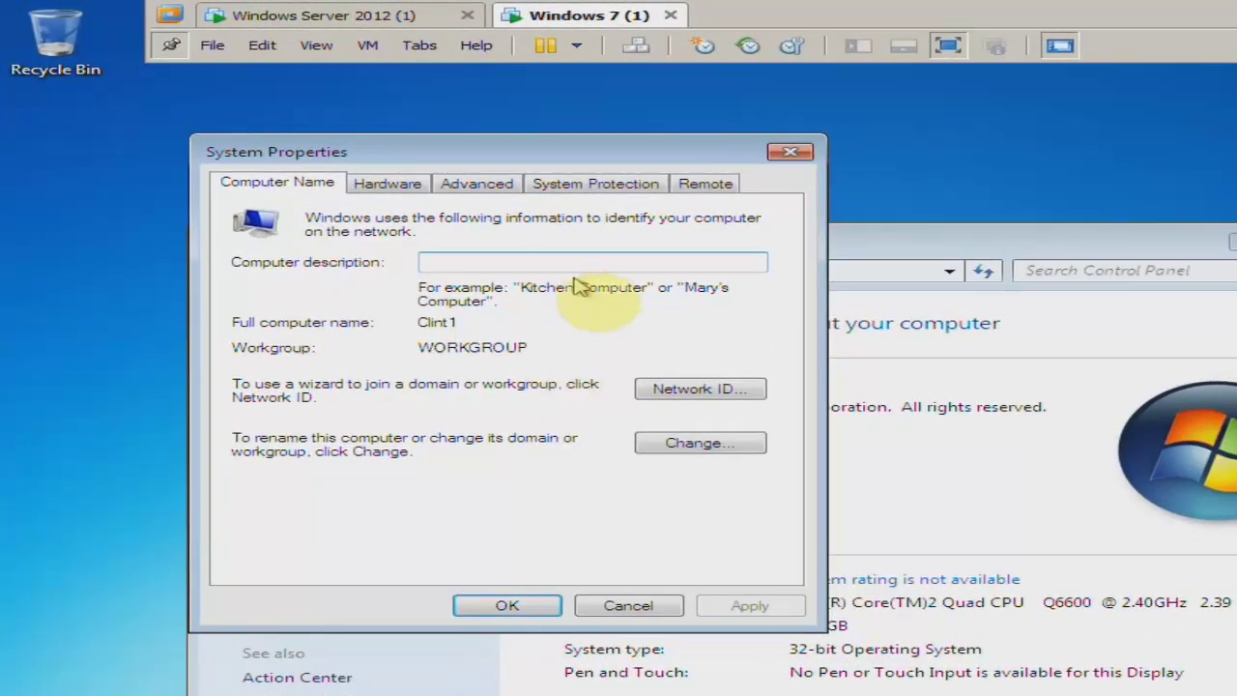
{"action": "left_click", "coordinate": [695, 442]}
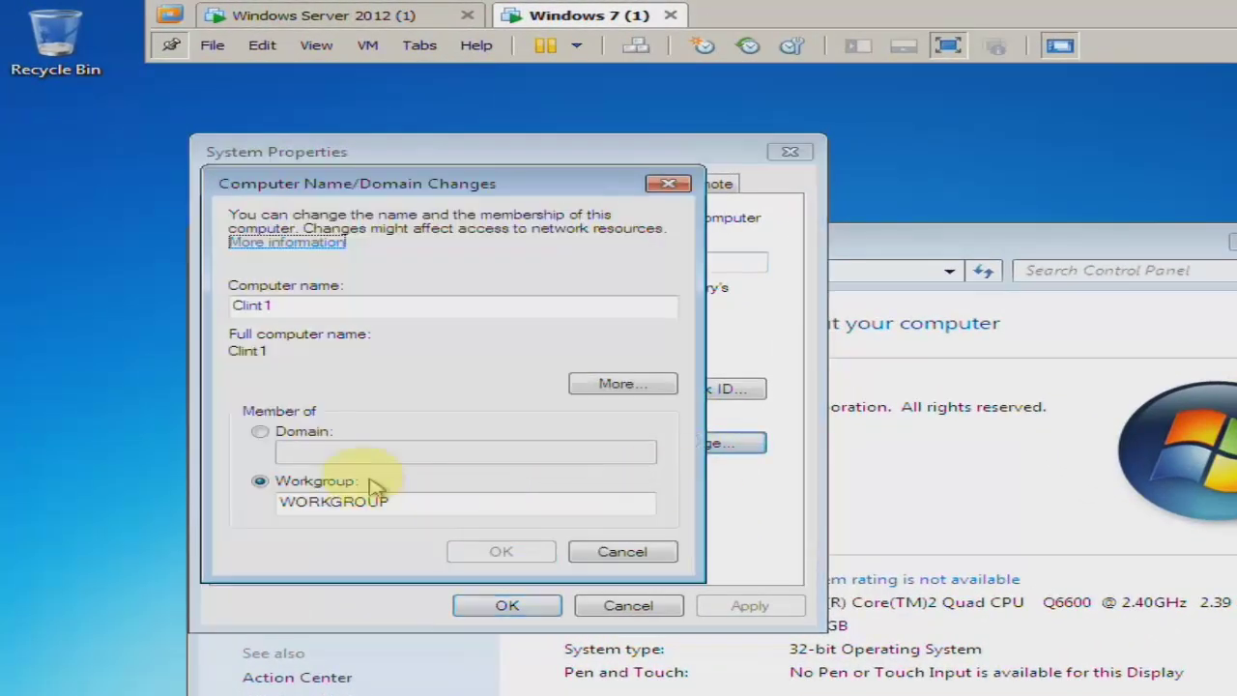
Step: Change the Windows 7 computer's membership from workgroup to the domain hadis.local
{"action": "left_click", "coordinate": [260, 431]}
{"action": "left_click", "coordinate": [324, 450]}
{"action": "type", "text": "hadis"}
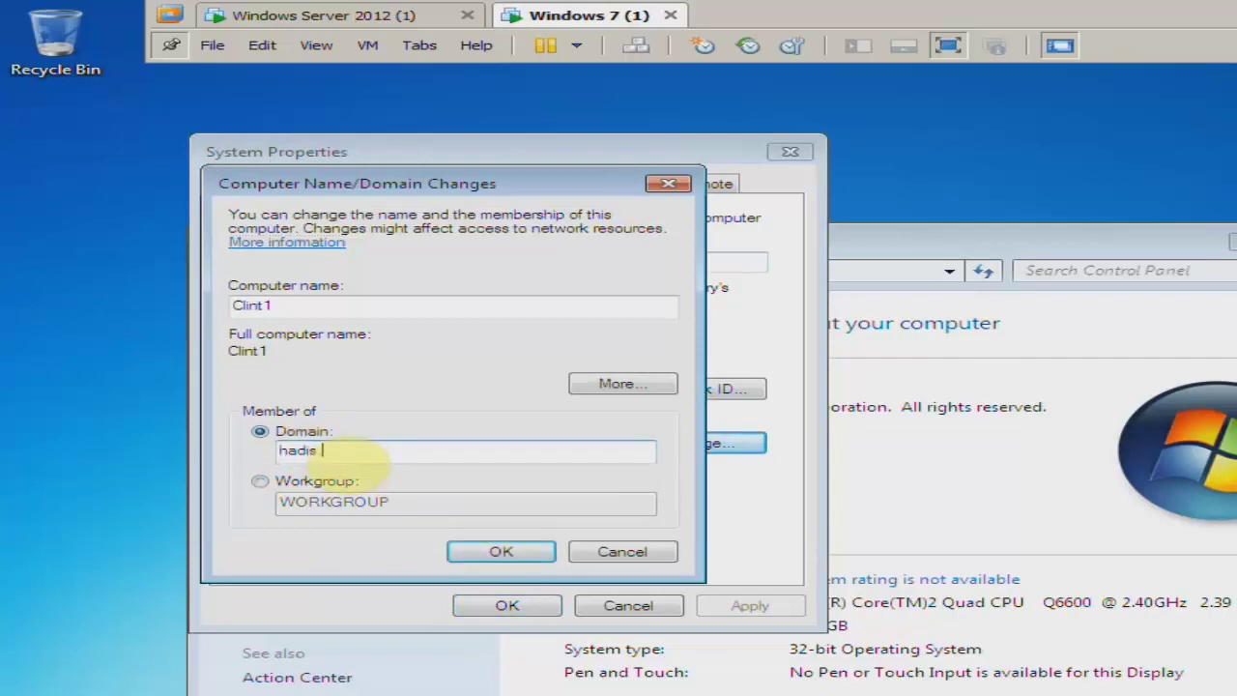
{"action": "key", "text": "Return"}
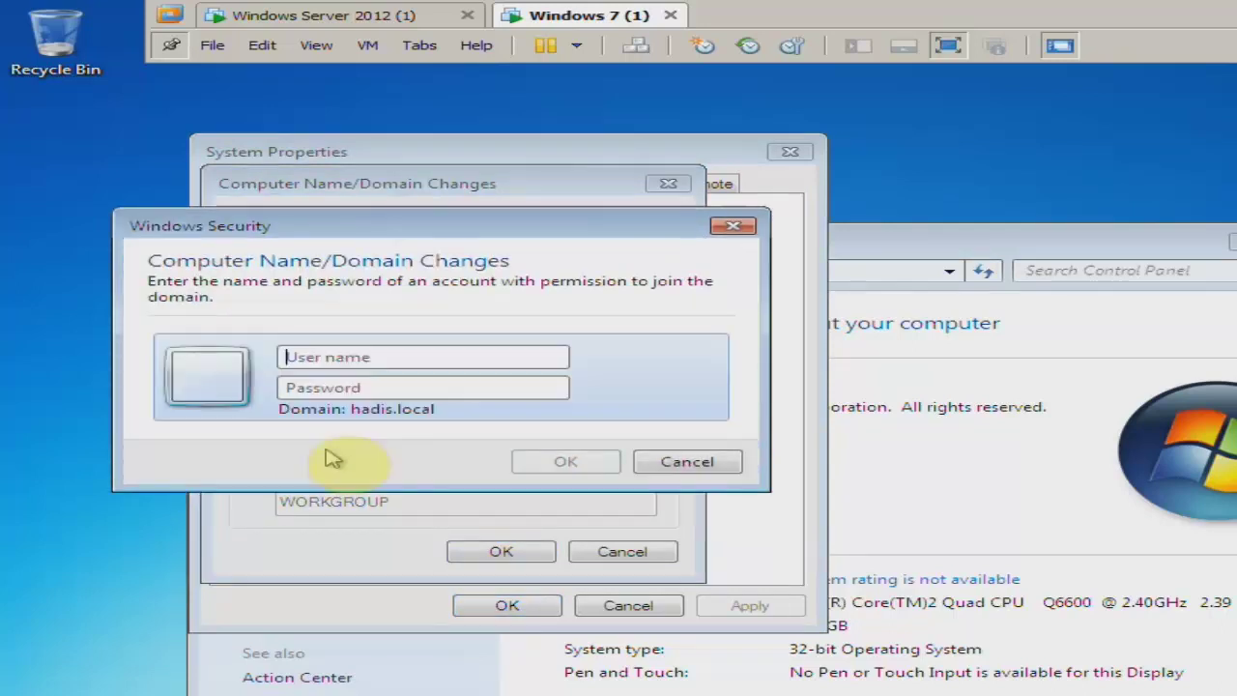
Step: Authorize the domain join with the administrator user name and account password, and restart the Windows 7 computer
{"action": "type", "text": "administrator"}
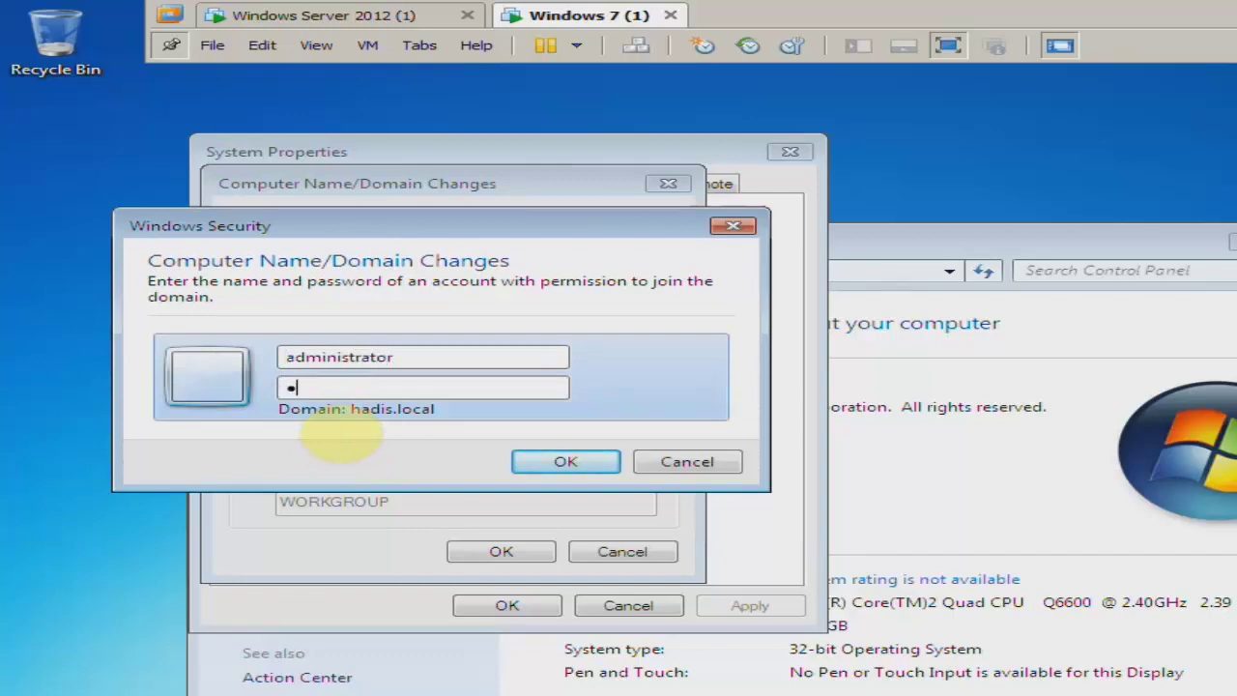
{"action": "key", "text": "Return"}
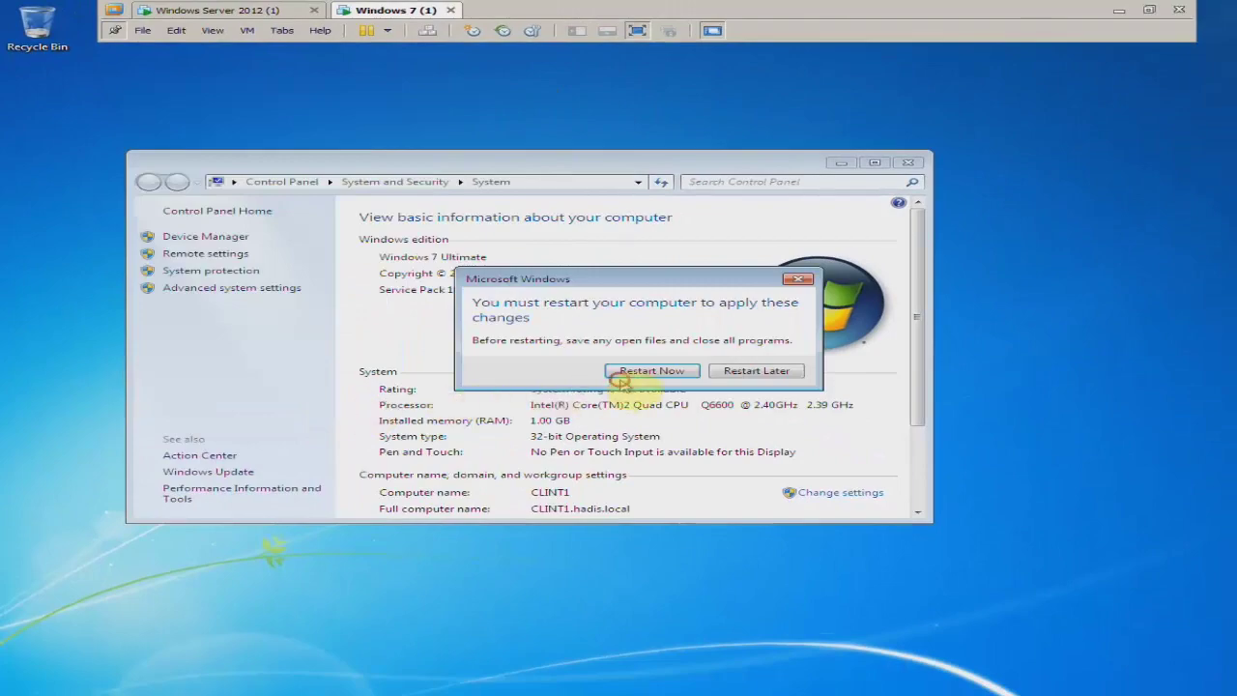
{"action": "left_click", "coordinate": [645, 379]}
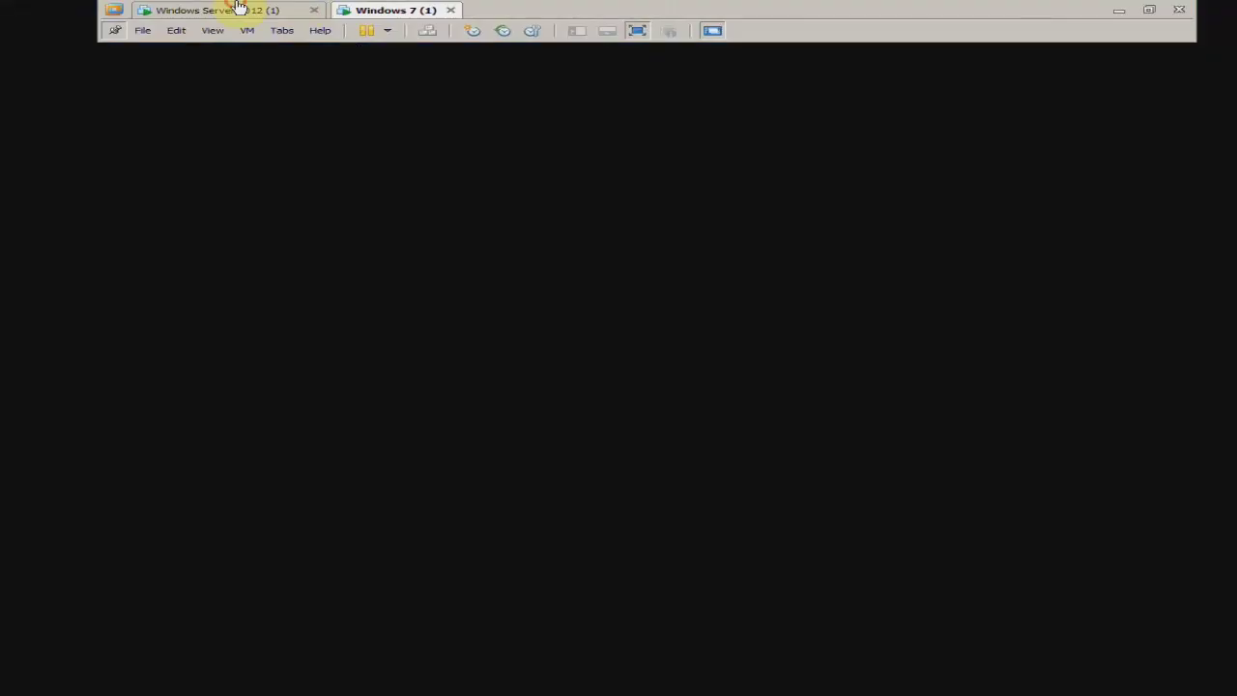
Step: Connect the host's USB drive to the Windows Server 2012 (1) virtual machine, leaving full screen for it and returning
{"action": "left_click", "coordinate": [230, 9]}
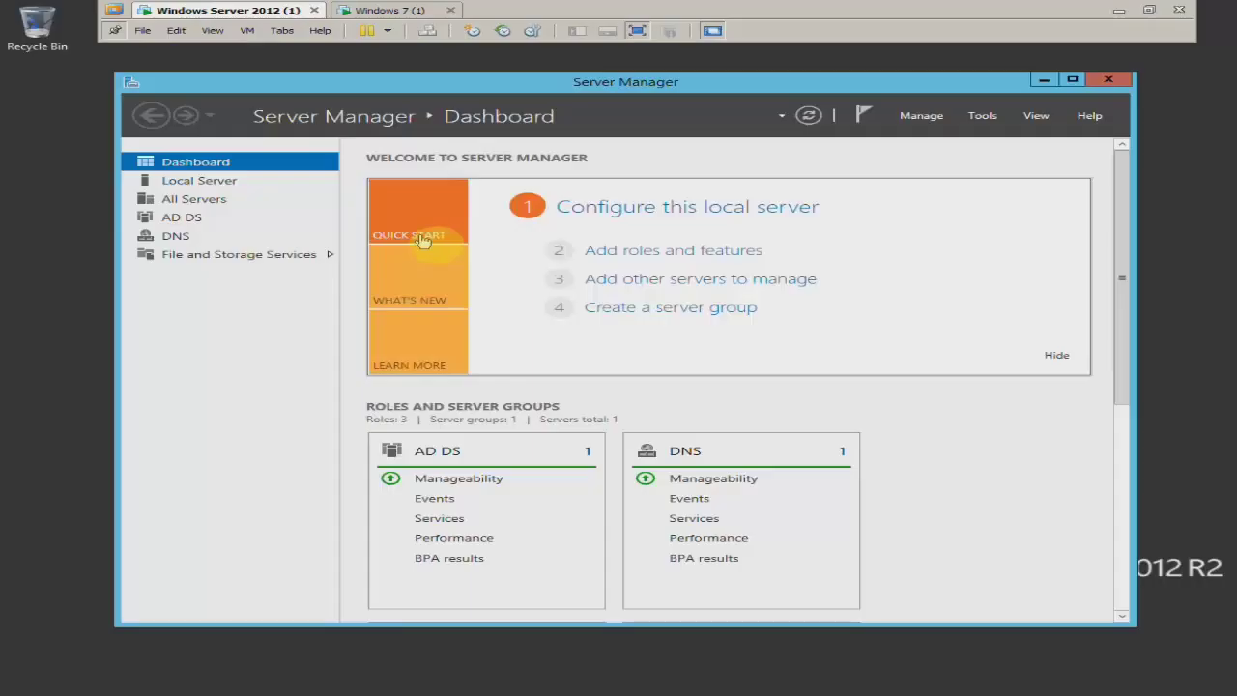
{"action": "left_click", "coordinate": [637, 30]}
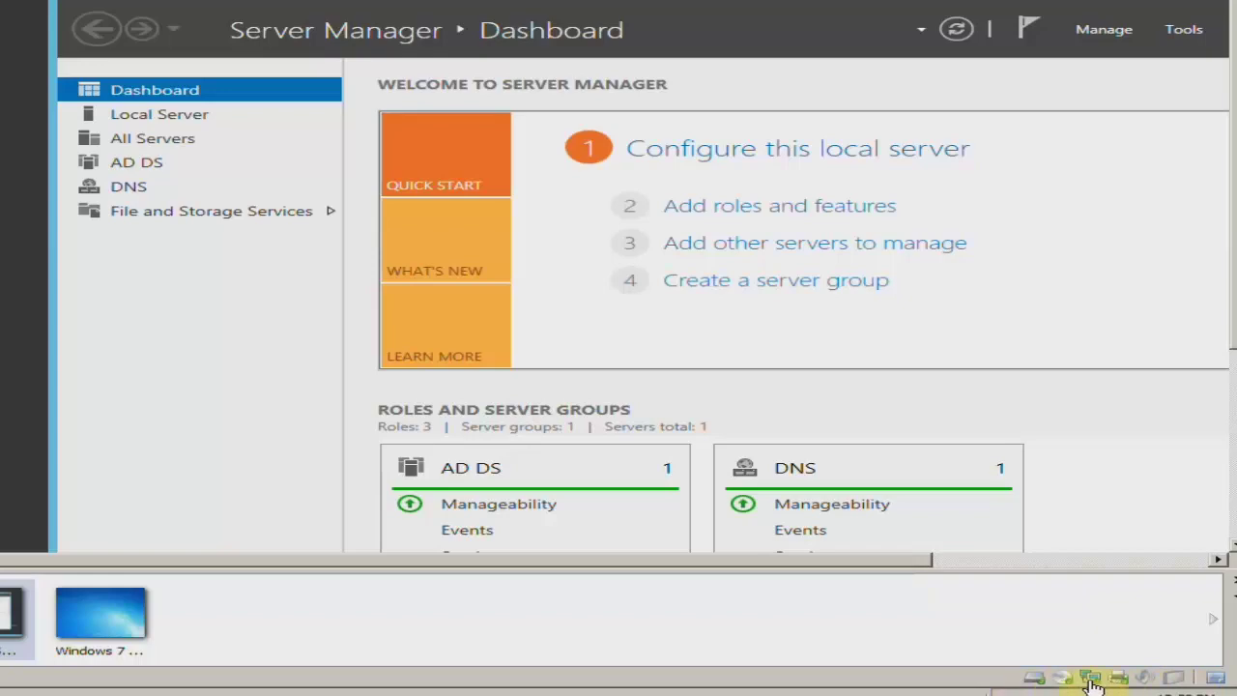
{"action": "right_click", "coordinate": [1176, 683]}
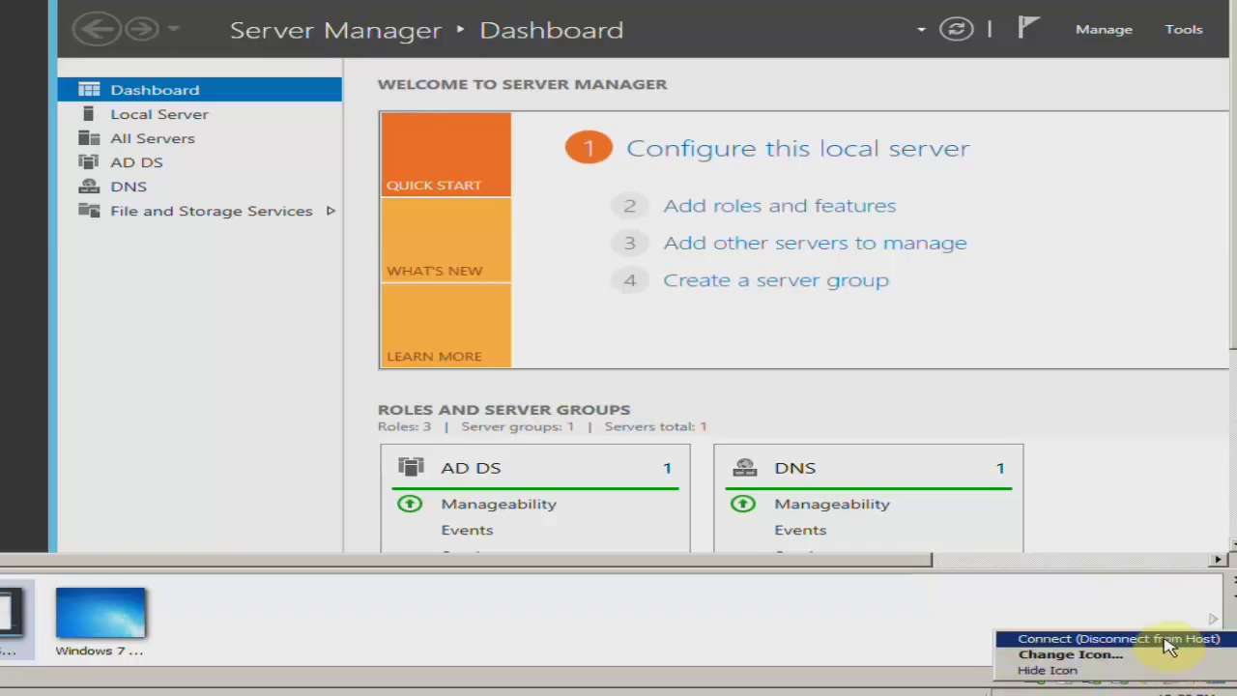
{"action": "left_click", "coordinate": [1170, 639]}
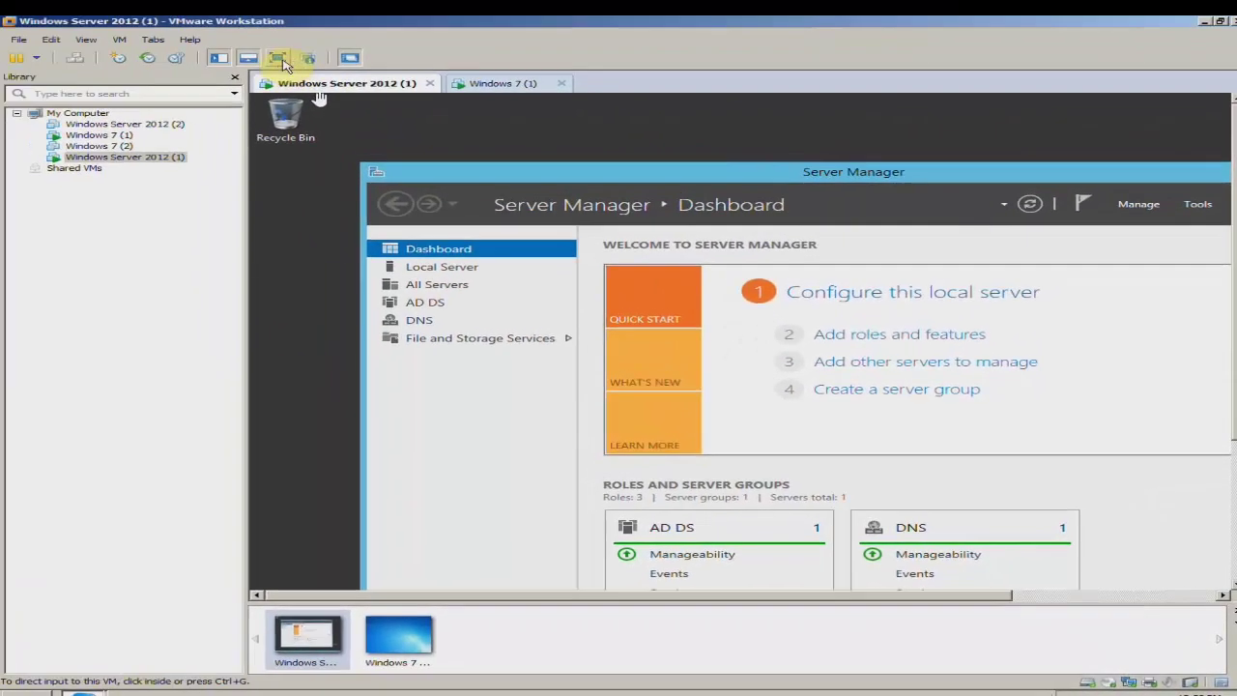
{"action": "left_click", "coordinate": [278, 59]}
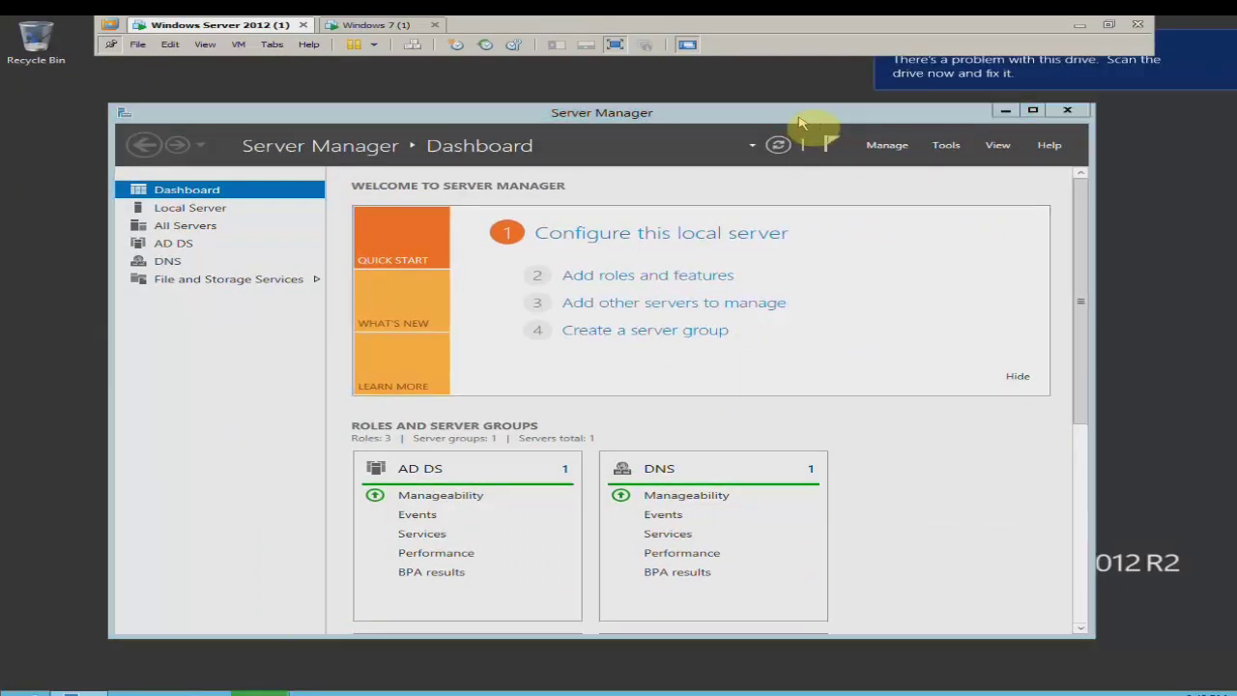
Step: Copy the npp.6.9.1.installer file from the USB (E:) drive and return to This PC
{"action": "key", "text": "super+e"}
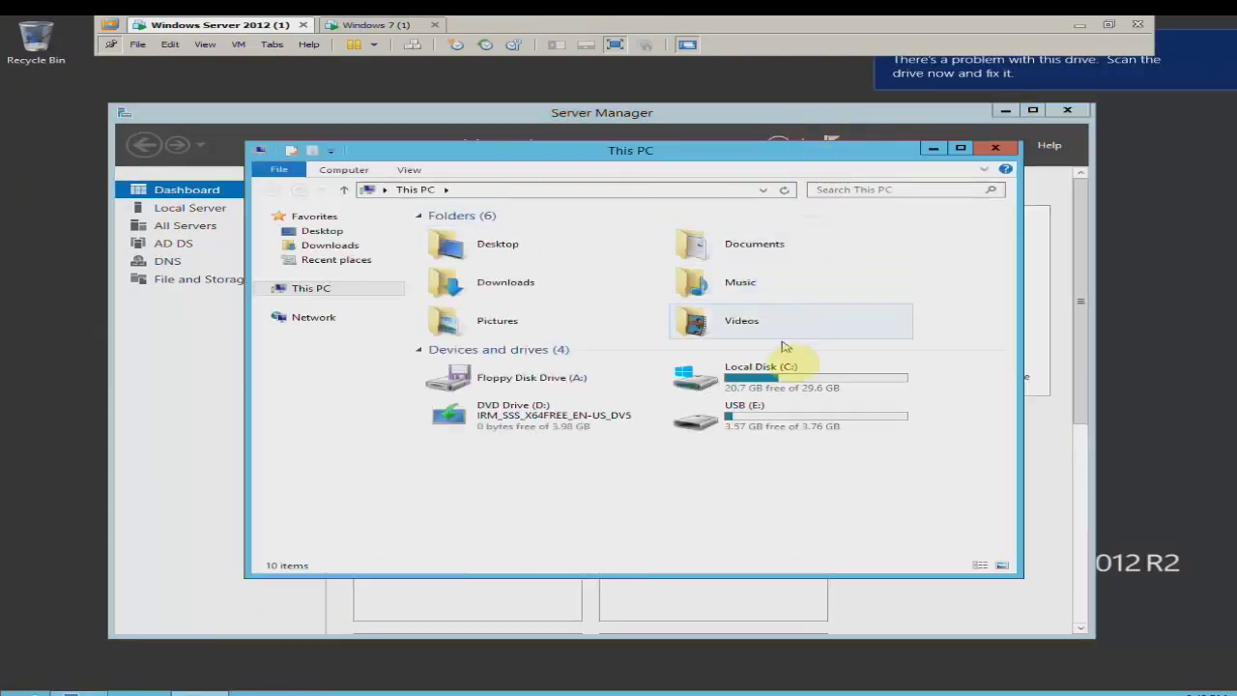
{"action": "double_click", "coordinate": [786, 420]}
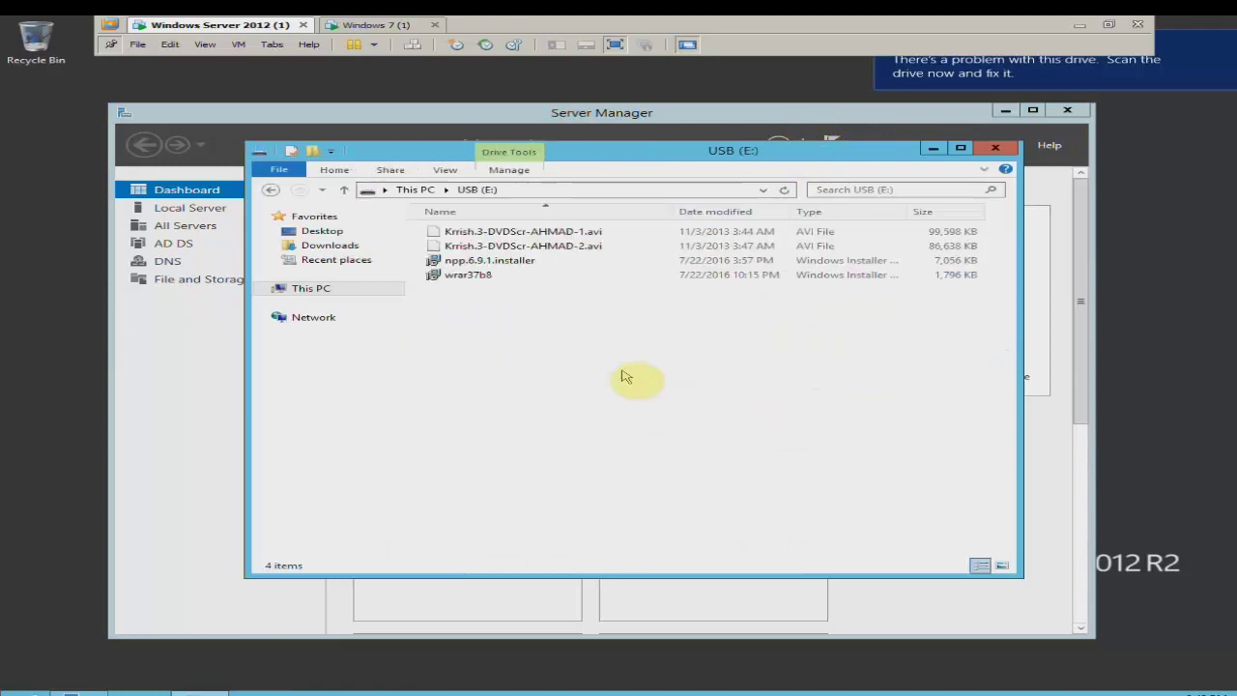
{"action": "left_click", "coordinate": [502, 273]}
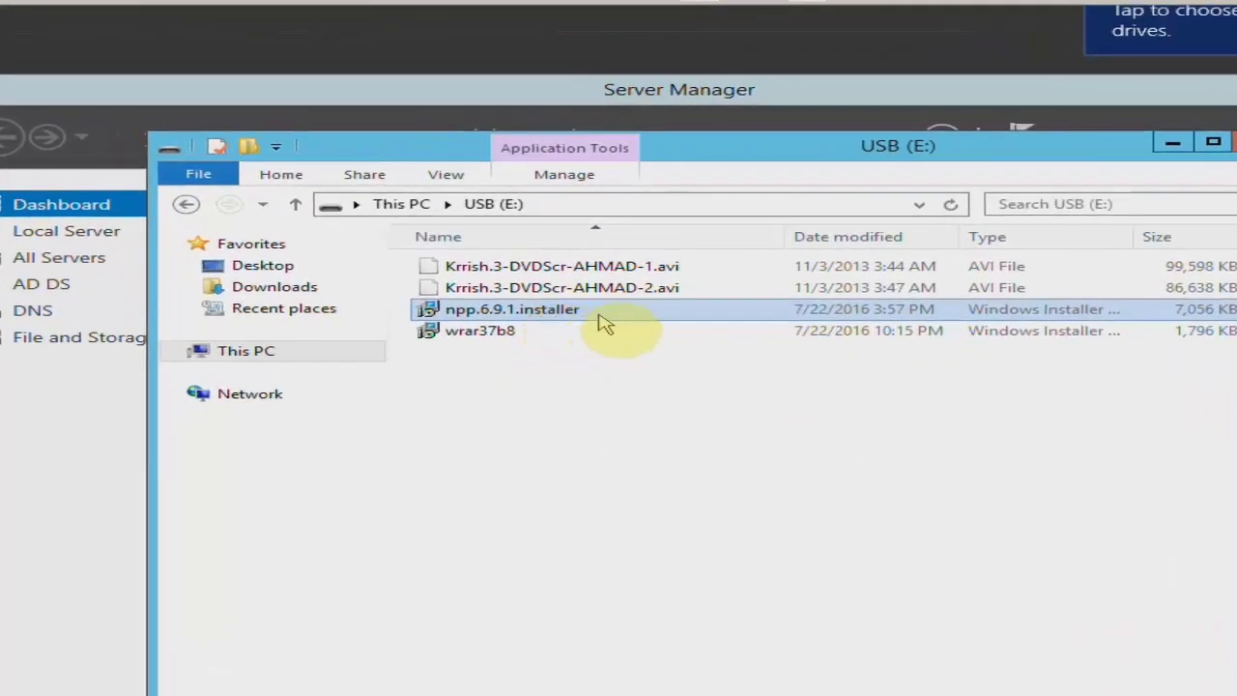
{"action": "key", "text": "ctrl+c"}
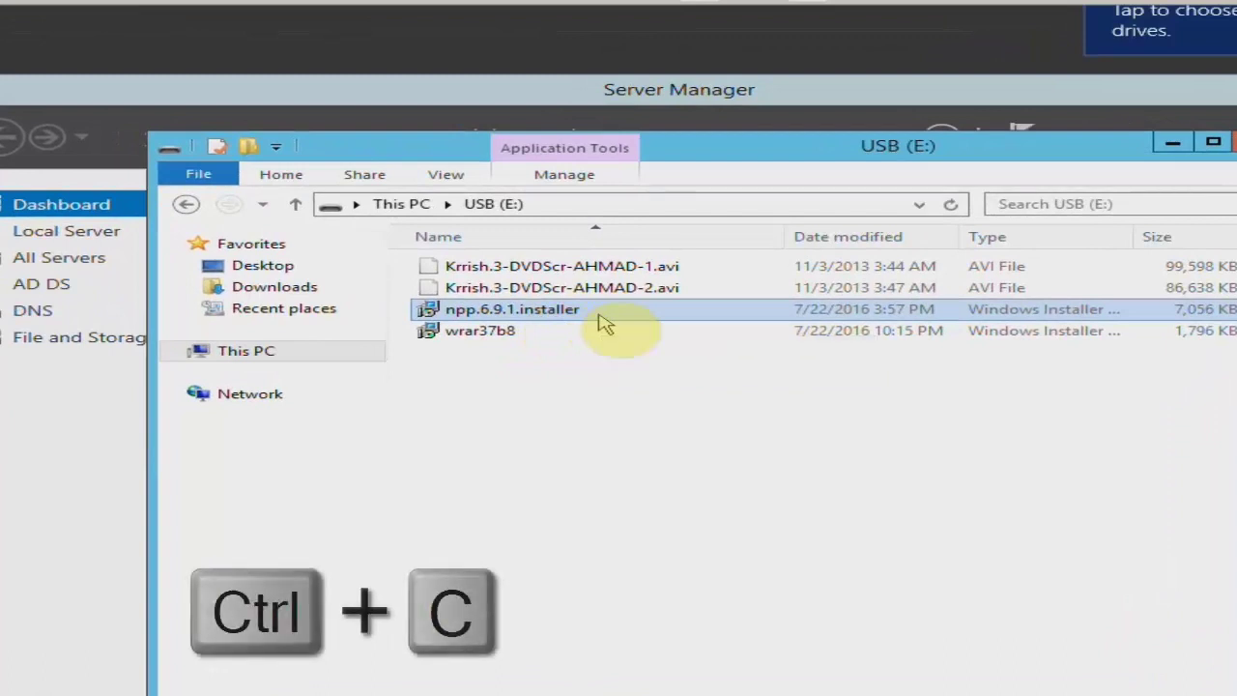
{"action": "left_click", "coordinate": [186, 211]}
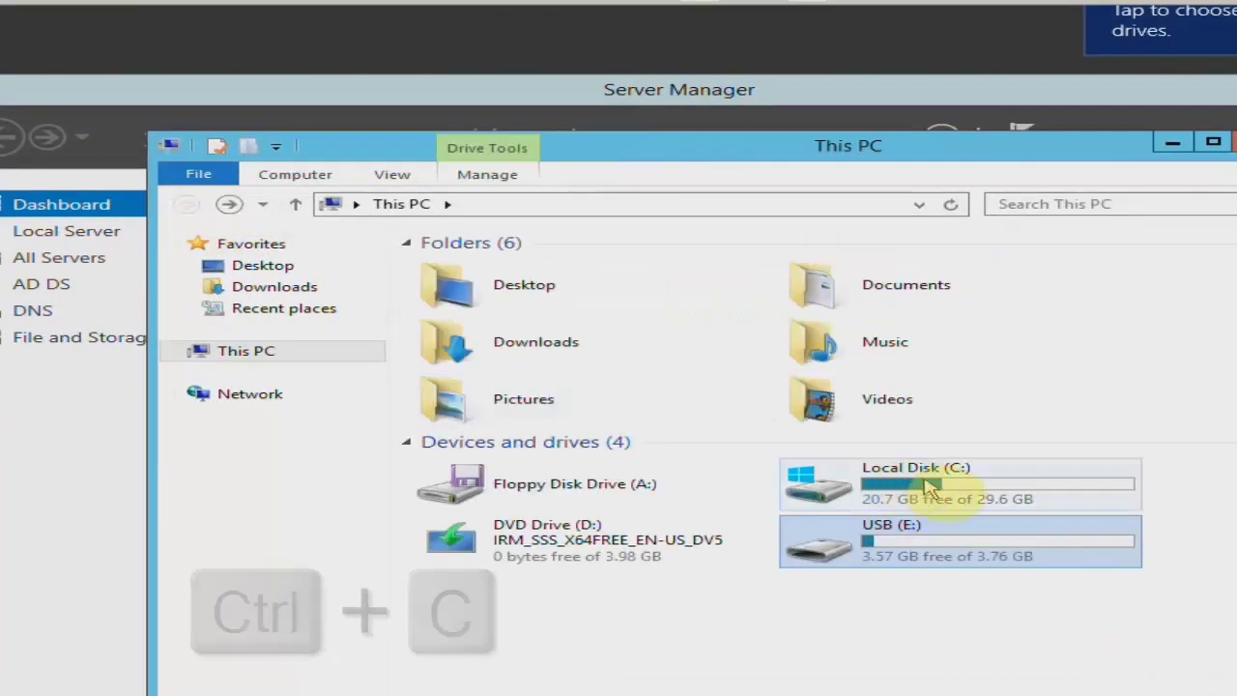
Step: Create a folder named data on Local Disk (C:) and paste the copied npp.6.9.1.installer file into it
{"action": "double_click", "coordinate": [913, 475]}
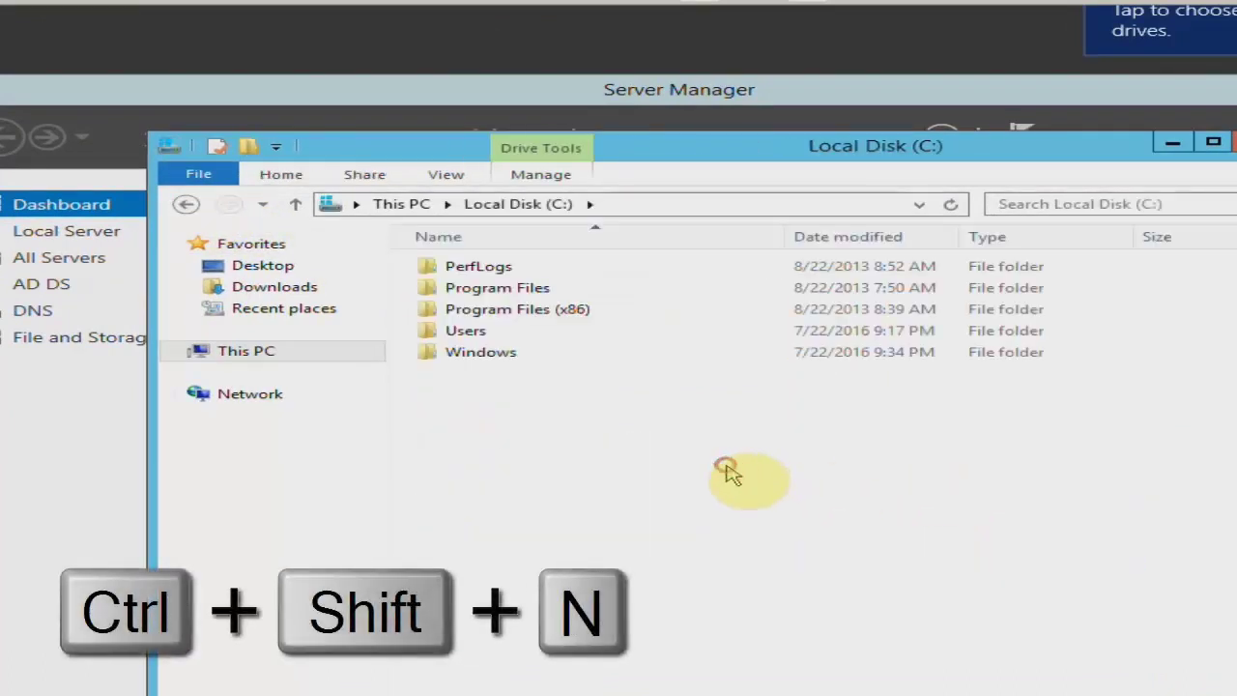
{"action": "type", "text": "data"}
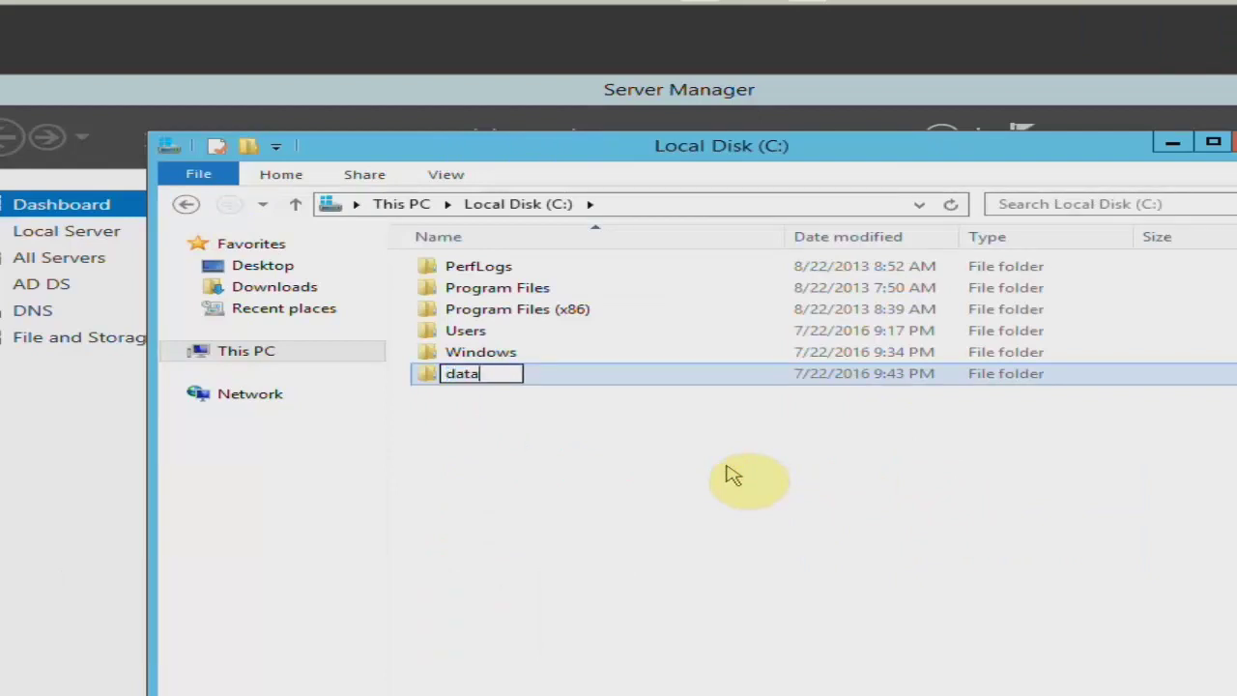
{"action": "key", "text": "Return"}
{"action": "key", "text": "Return"}
{"action": "key", "text": "ctrl+v"}
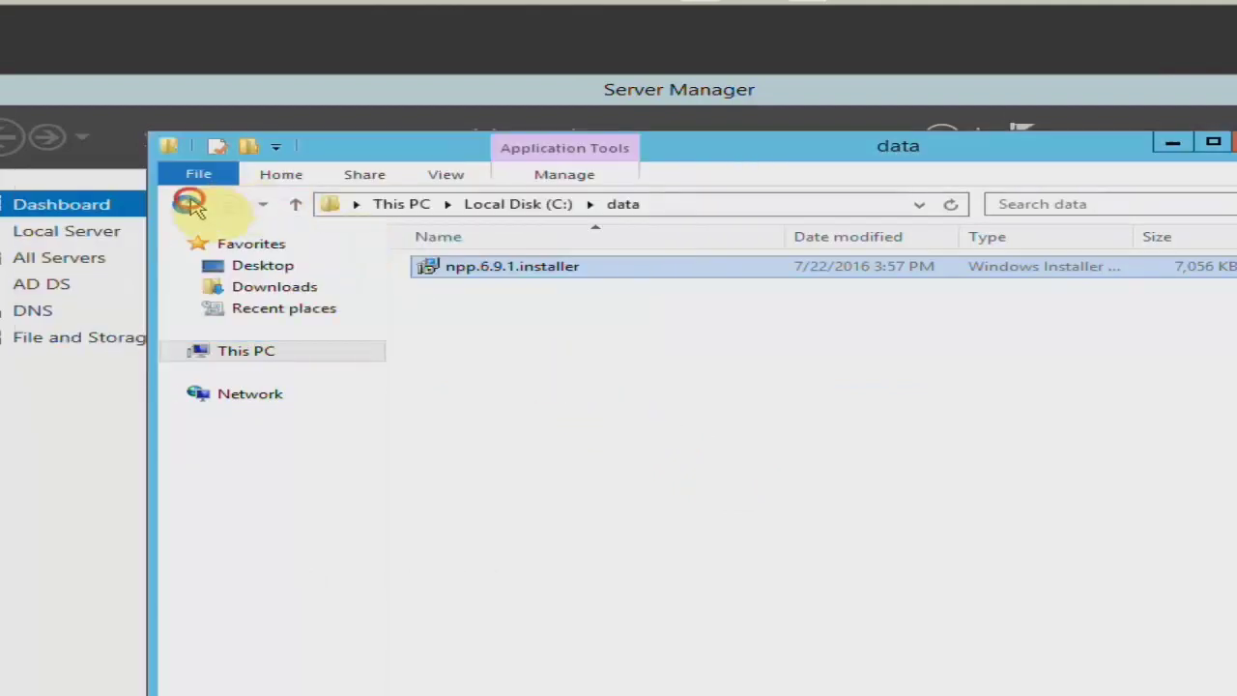
Step: Share the data folder on the C: drive with Everyone at the Read permission level and close its properties
{"action": "left_click", "coordinate": [187, 204]}
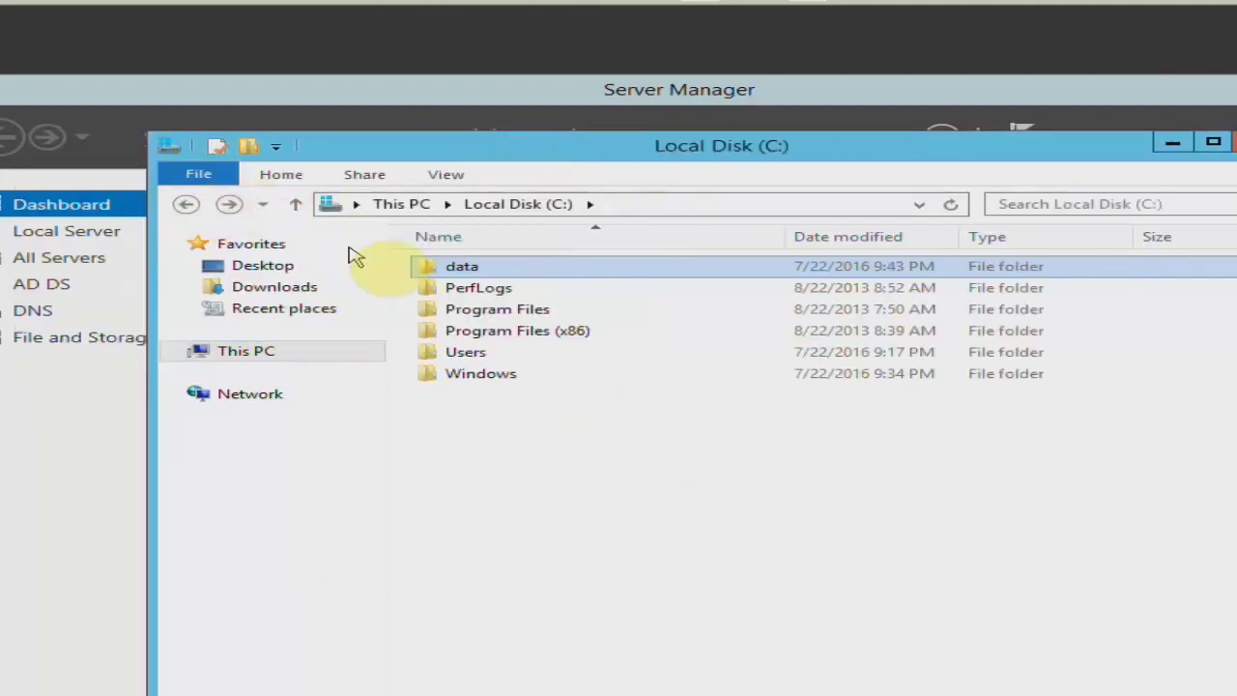
{"action": "right_click", "coordinate": [510, 269]}
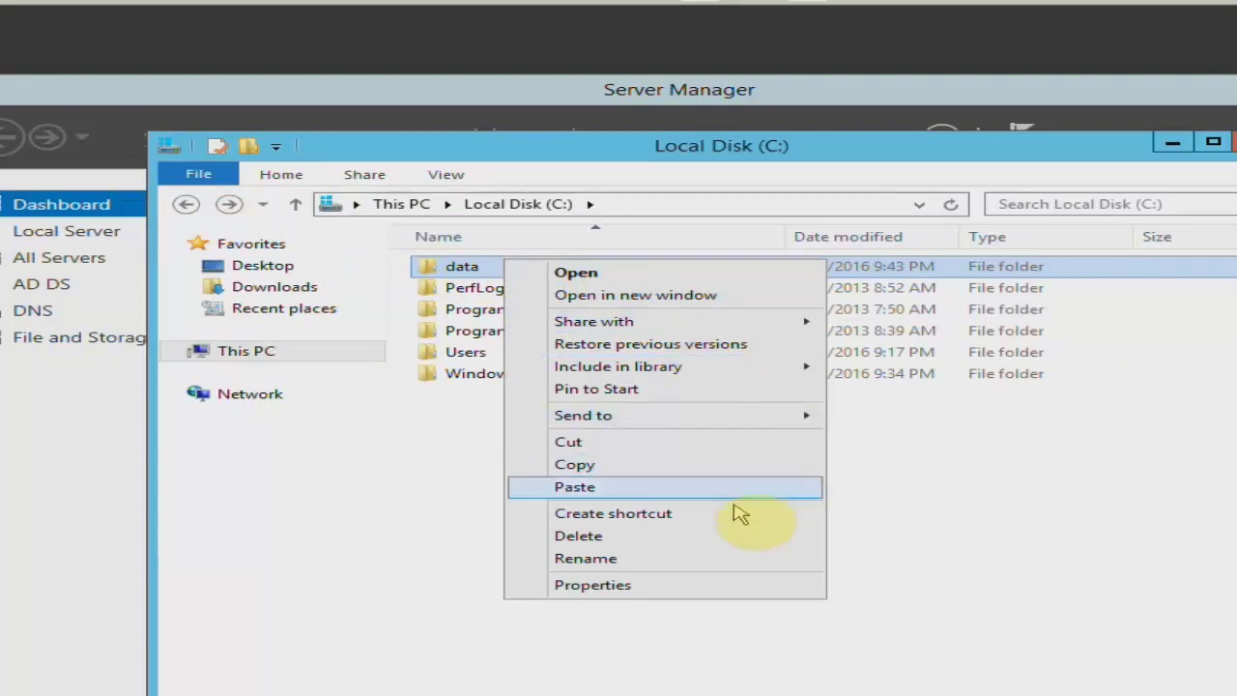
{"action": "left_click", "coordinate": [745, 586]}
{"action": "left_click", "coordinate": [631, 309]}
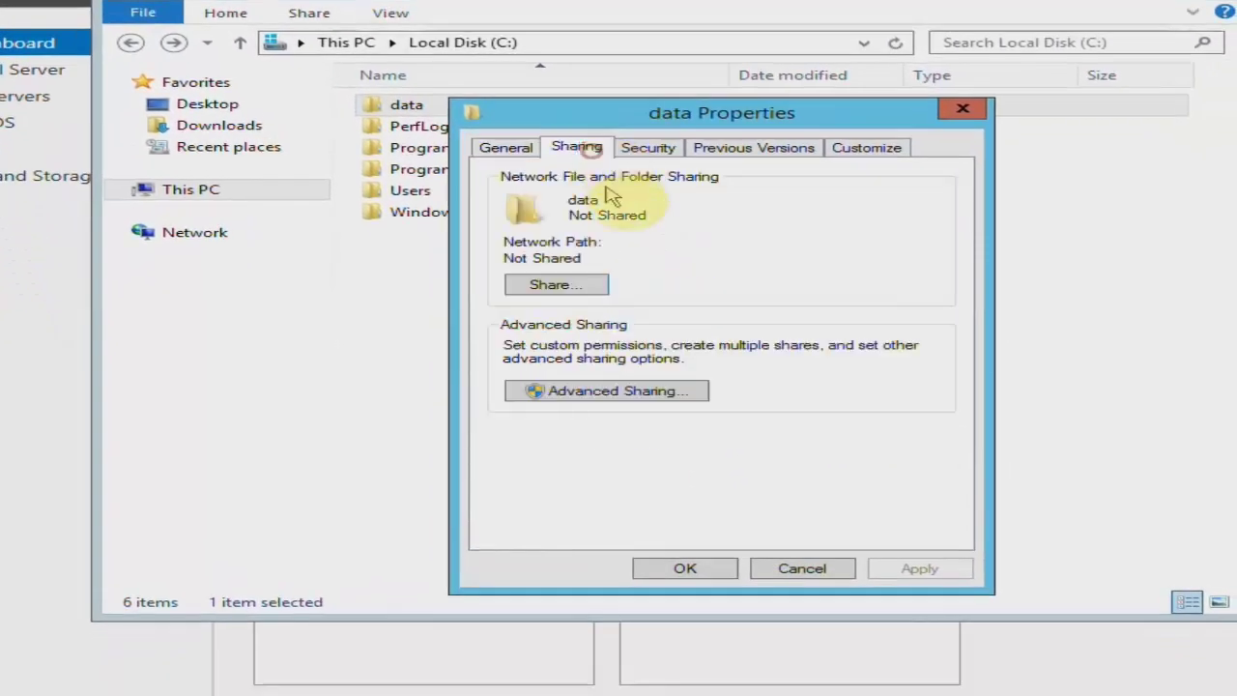
{"action": "left_click", "coordinate": [554, 284]}
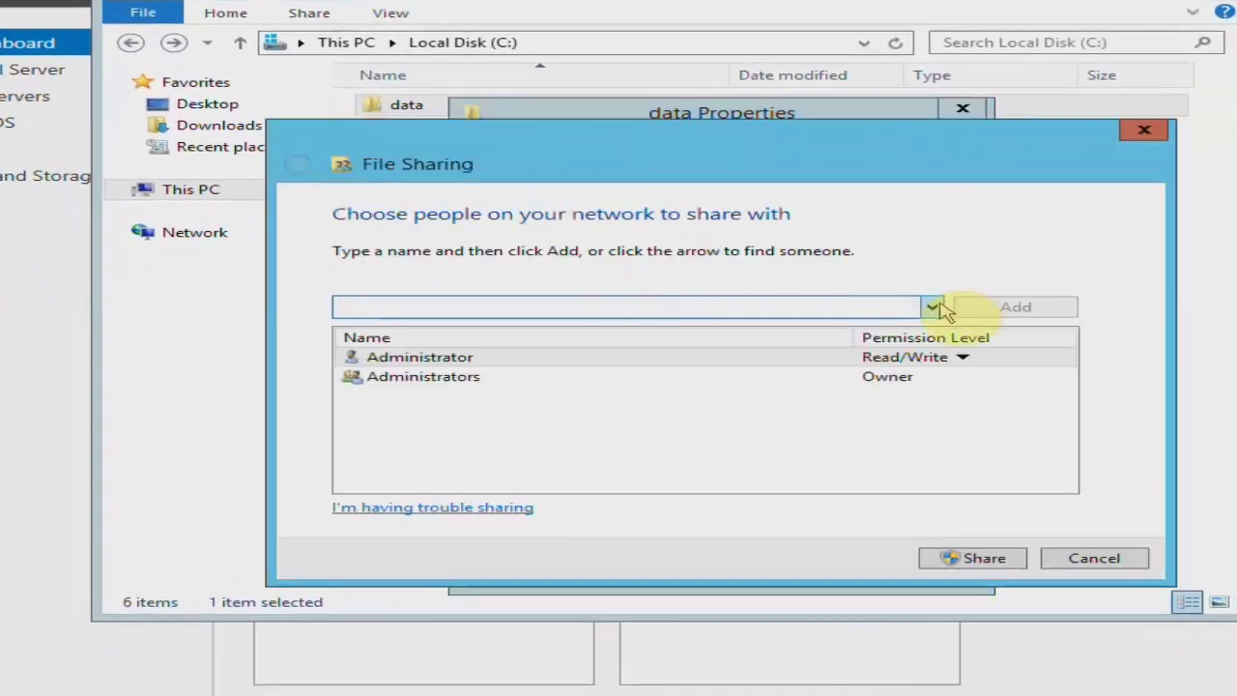
{"action": "left_click", "coordinate": [934, 307]}
{"action": "left_click", "coordinate": [848, 330]}
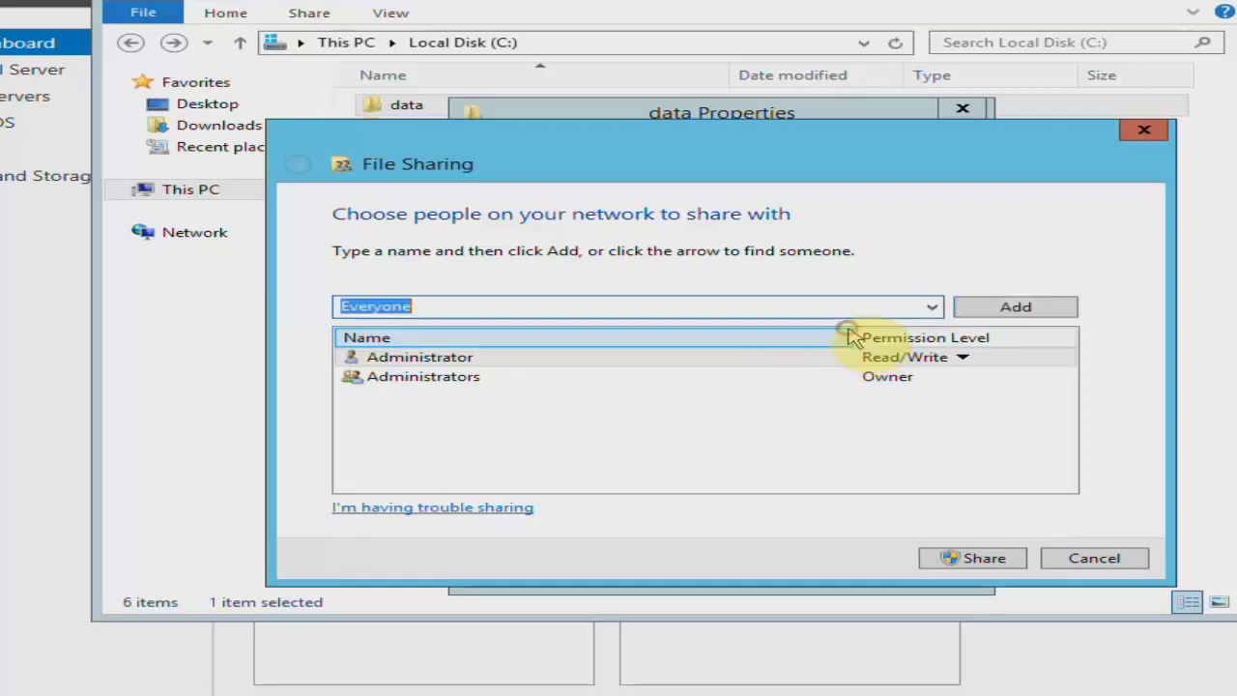
{"action": "left_click", "coordinate": [1061, 306]}
{"action": "left_click", "coordinate": [998, 557]}
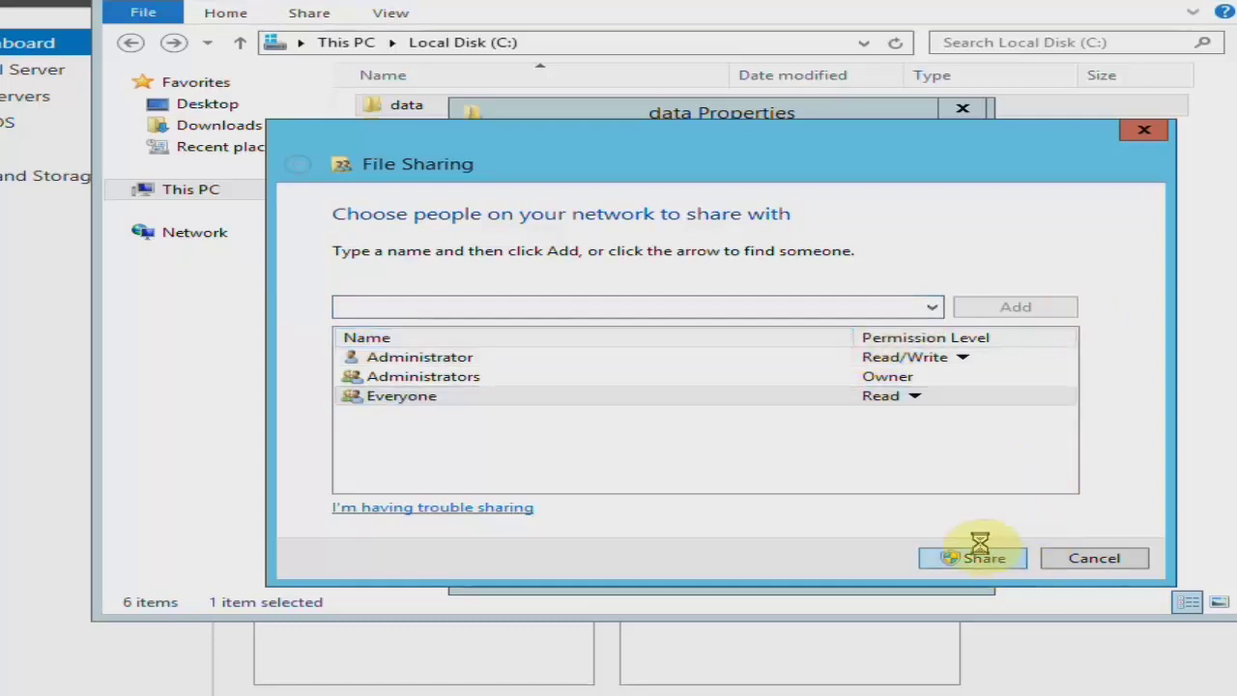
{"action": "left_click", "coordinate": [1092, 555]}
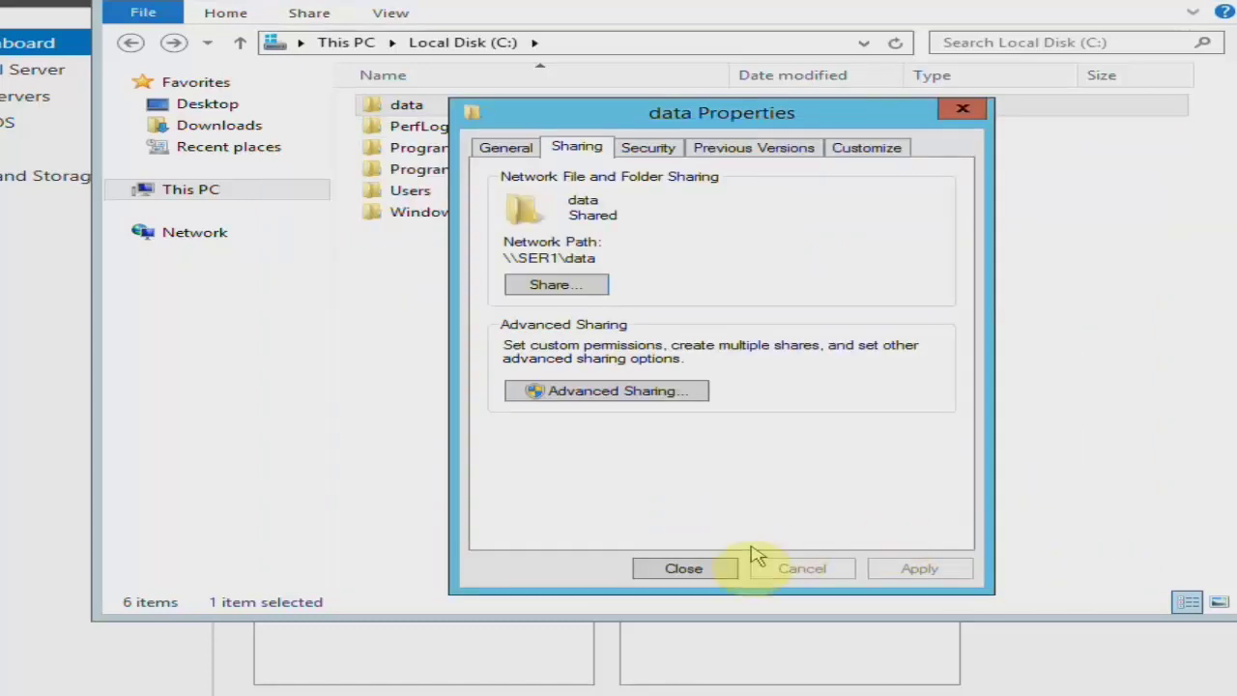
{"action": "left_click", "coordinate": [688, 566]}
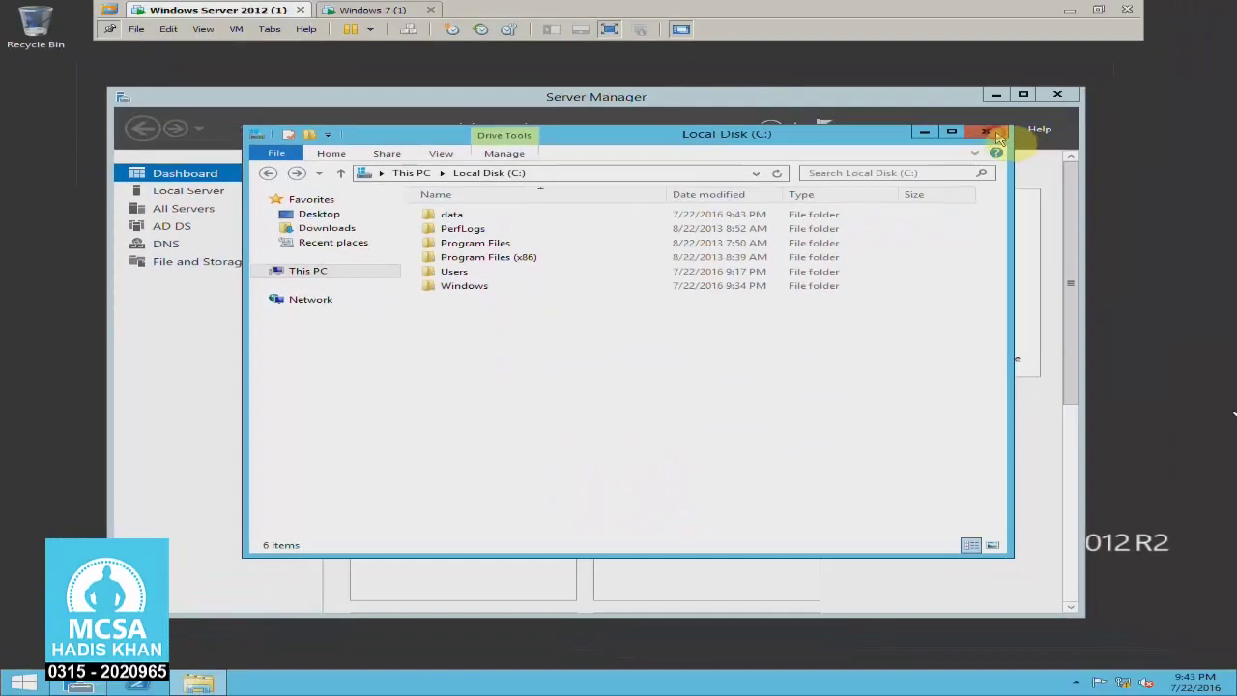
Step: Close the file window, open Group Policy Management, and expand the forest to the contents of the hadis.local domain
{"action": "left_click", "coordinate": [1127, 36]}
{"action": "left_click", "coordinate": [1066, 34]}
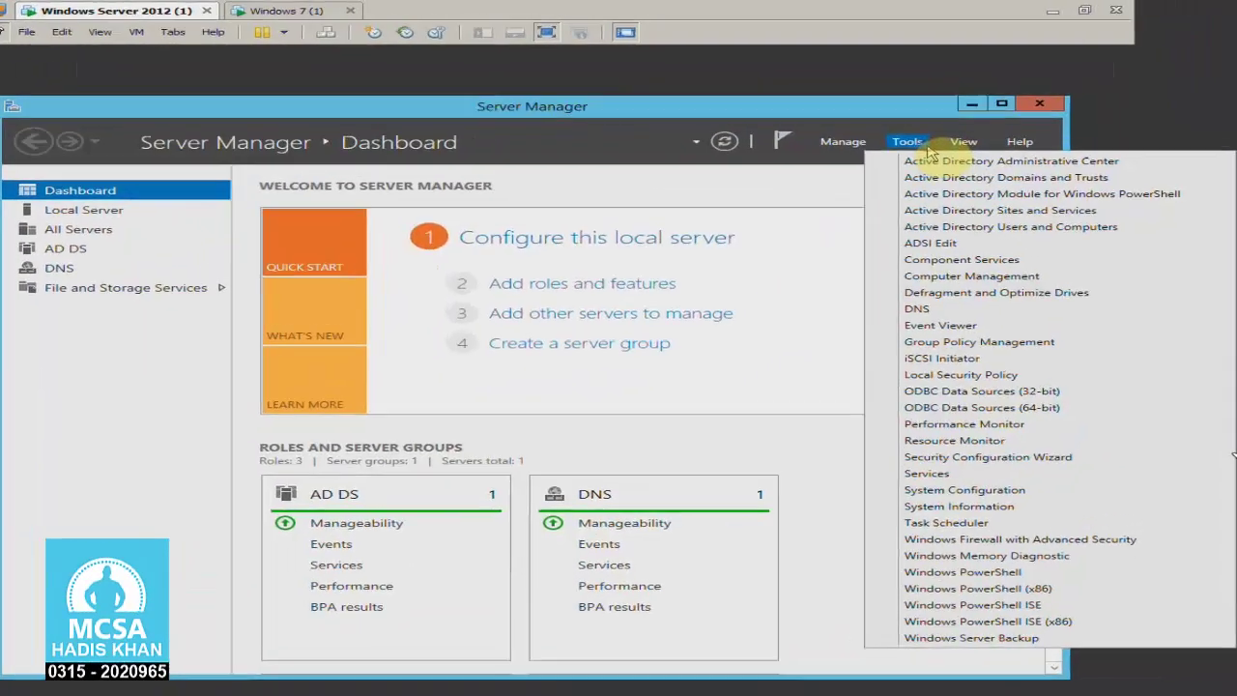
{"action": "left_click", "coordinate": [952, 340]}
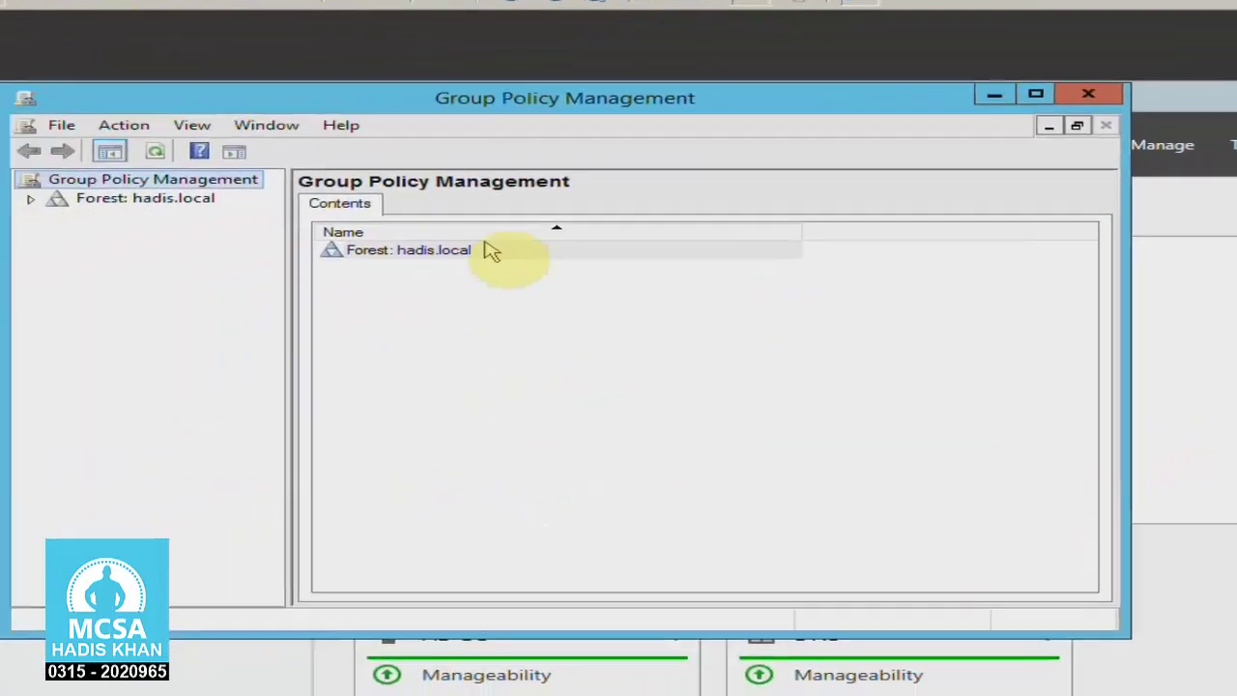
{"action": "left_click", "coordinate": [83, 193]}
{"action": "left_click", "coordinate": [109, 210]}
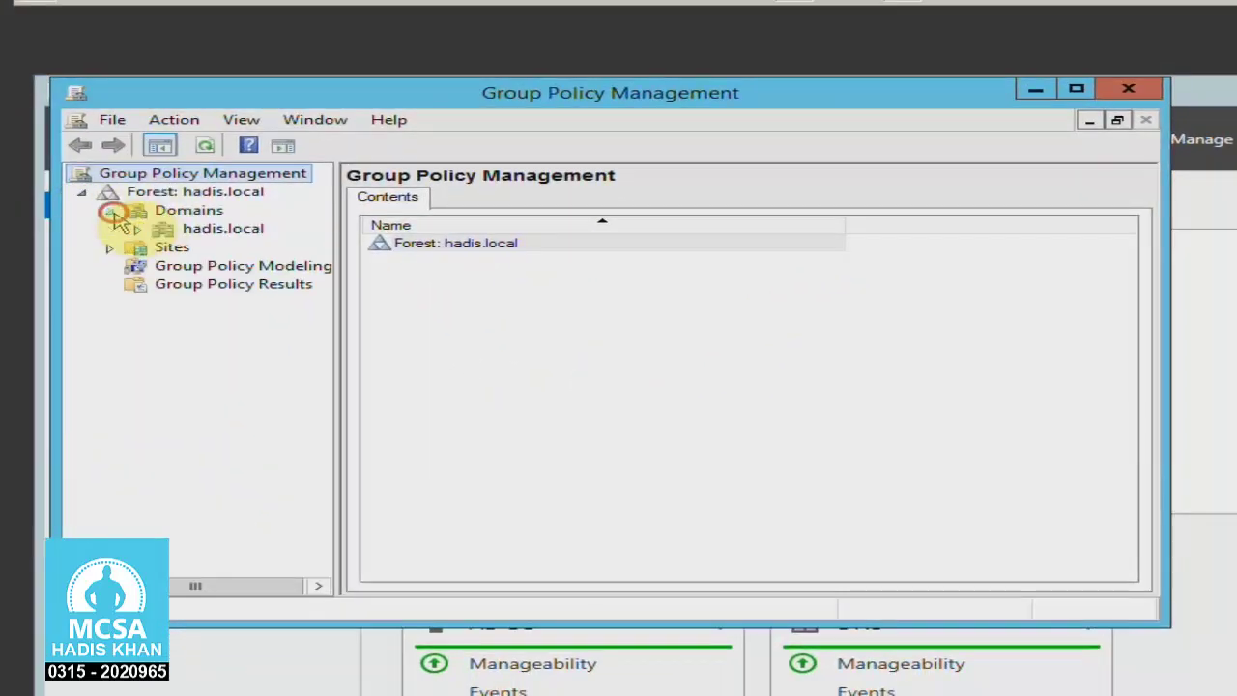
{"action": "left_click", "coordinate": [183, 230]}
{"action": "left_click", "coordinate": [138, 230]}
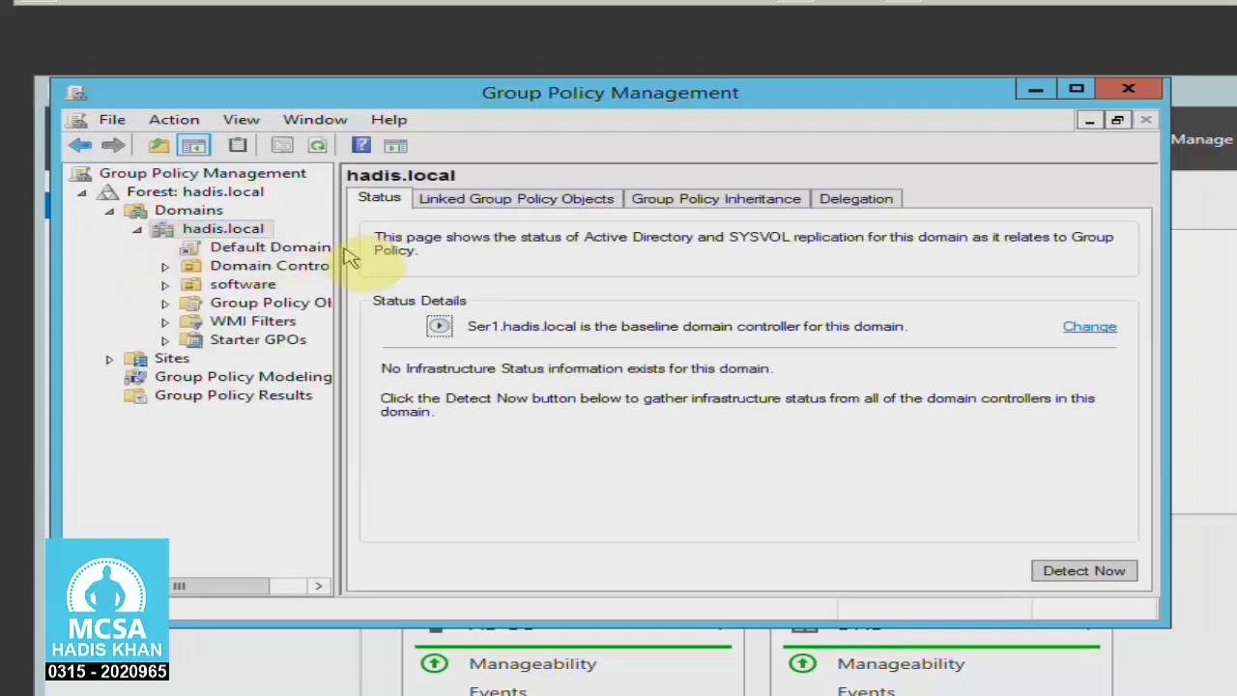
{"action": "left_click_drag", "start_coordinate": [337, 238], "coordinate": [480, 249]}
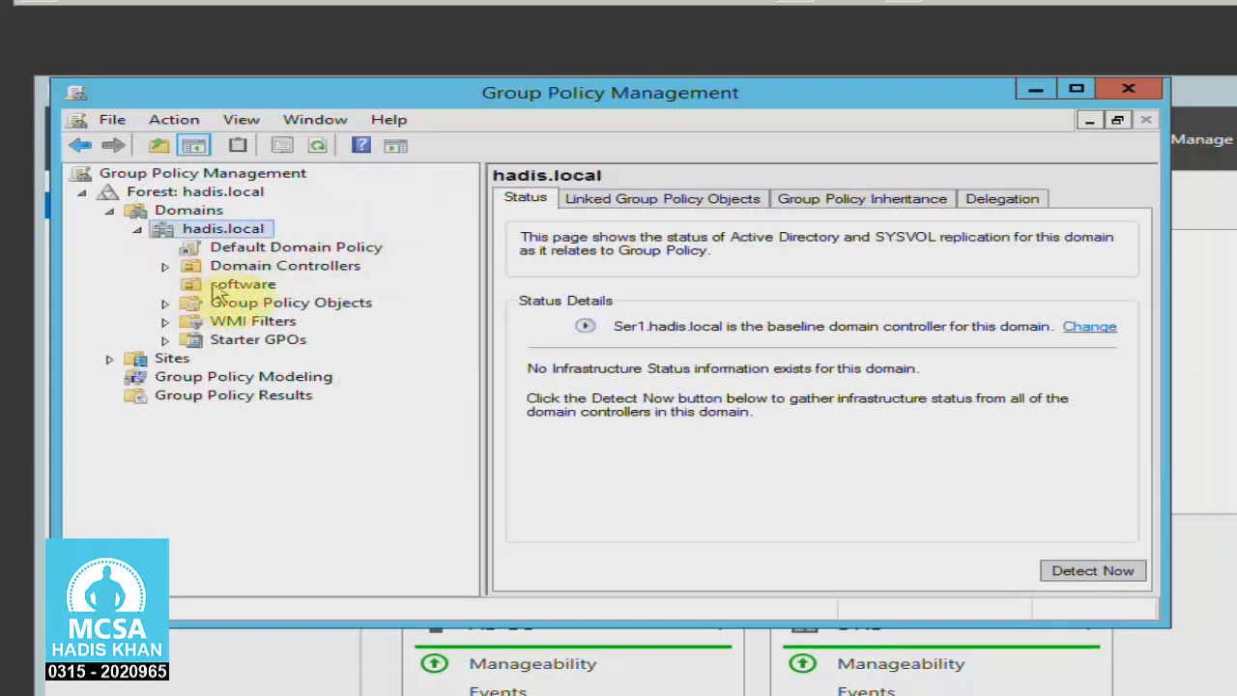
Step: Create a GPO named software and link it to the software organizational unit
{"action": "left_click", "coordinate": [232, 284]}
{"action": "right_click", "coordinate": [221, 290]}
{"action": "left_click", "coordinate": [256, 295]}
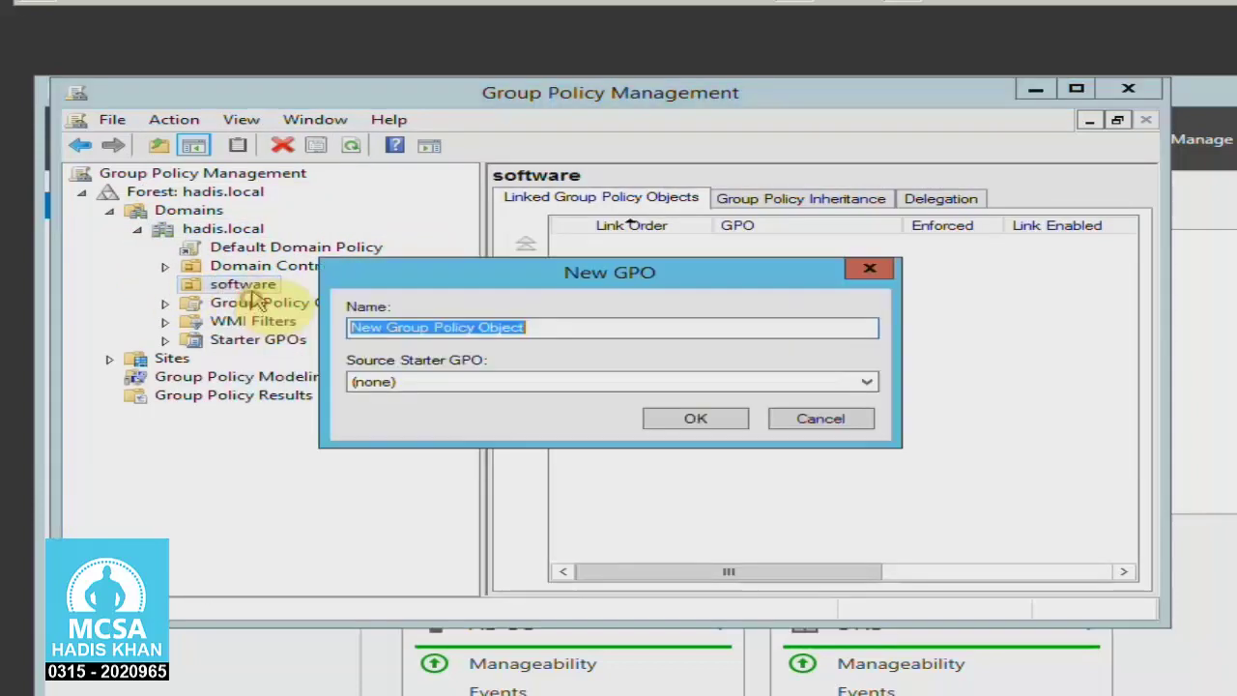
{"action": "type", "text": "software"}
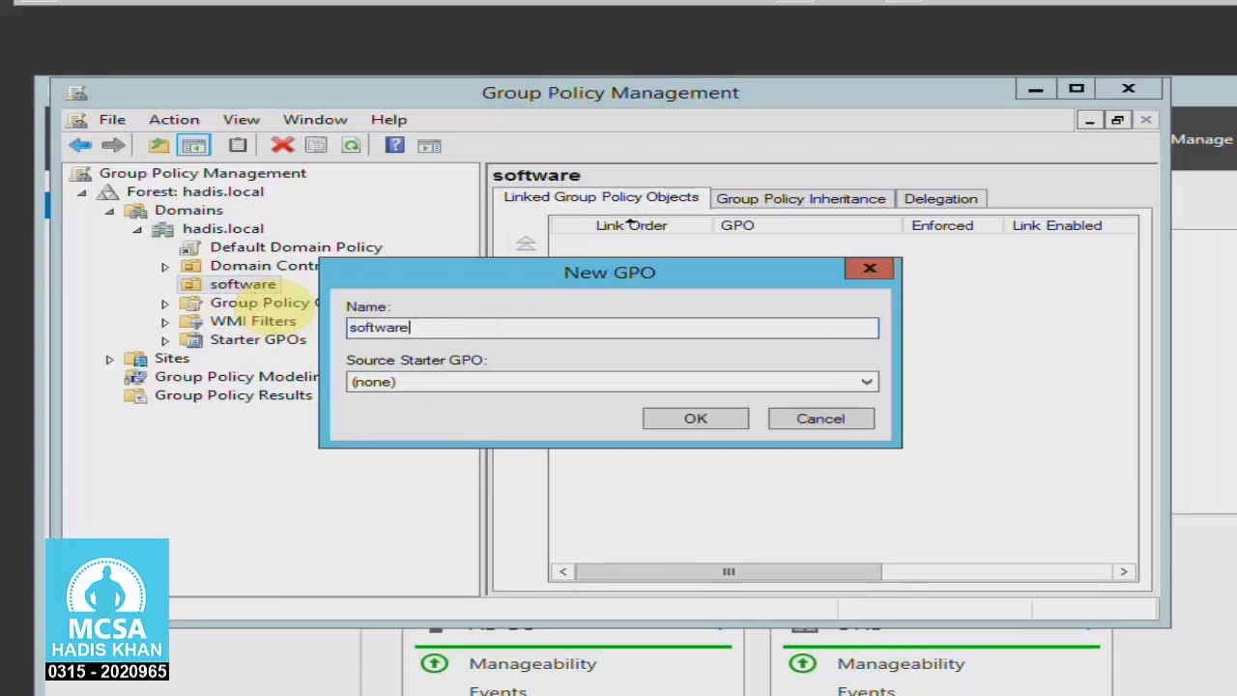
{"action": "key", "text": "Return"}
Step: Open the software GPO for editing and go to Software installation under the User Configuration policies
{"action": "right_click", "coordinate": [253, 303]}
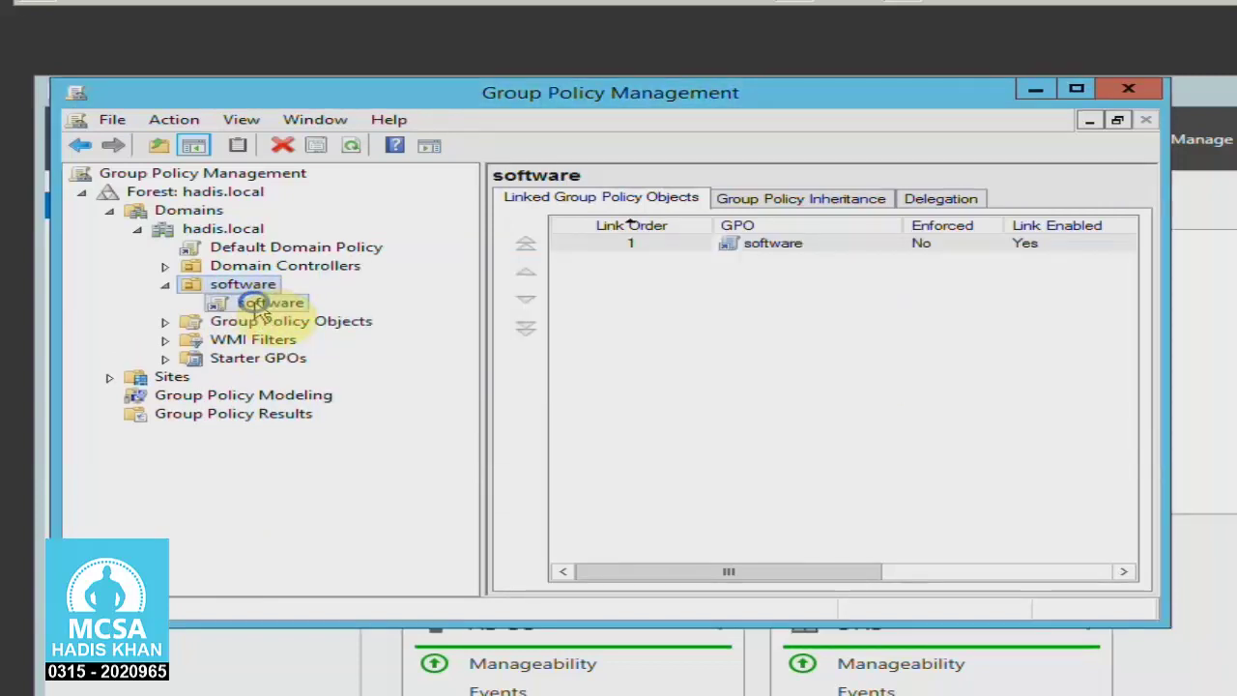
{"action": "left_click", "coordinate": [280, 317]}
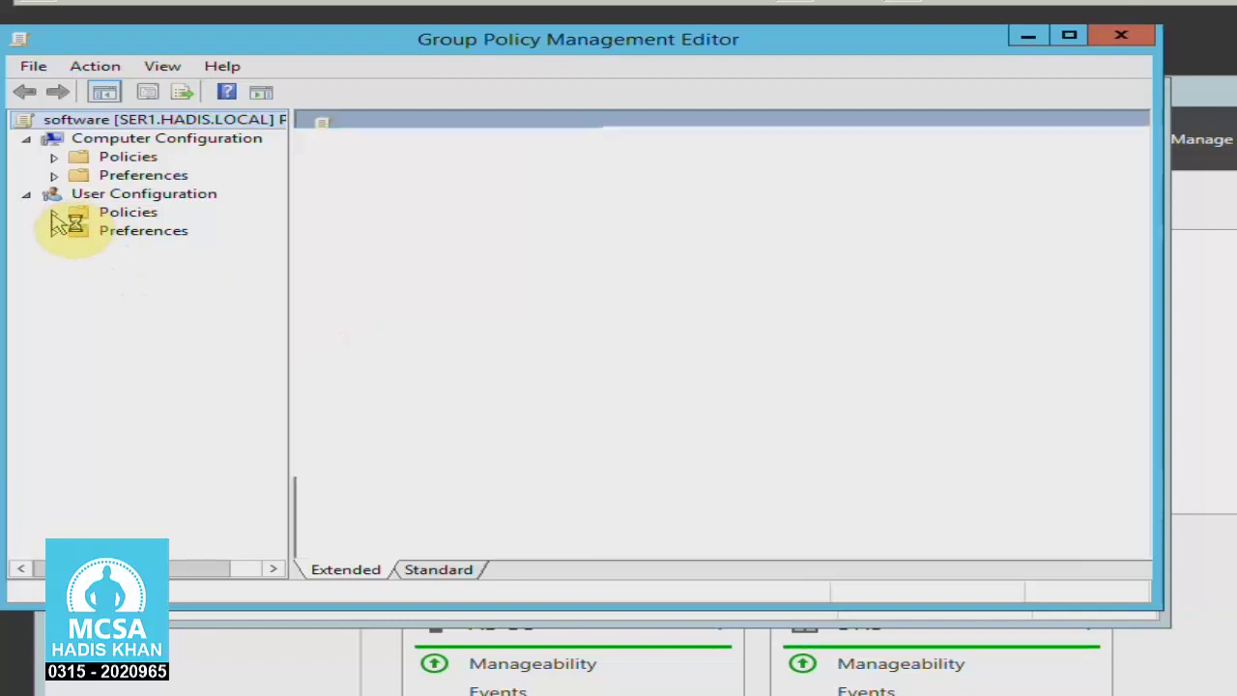
{"action": "left_click", "coordinate": [54, 213]}
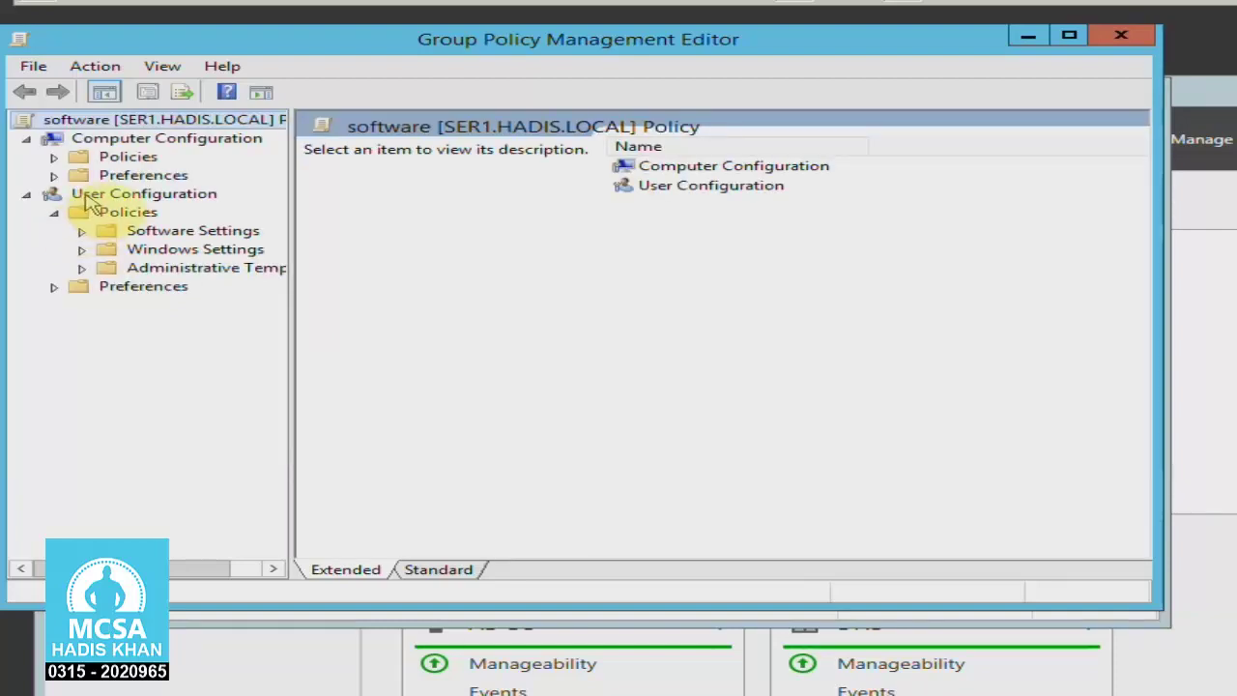
{"action": "left_click", "coordinate": [105, 234]}
{"action": "left_click", "coordinate": [81, 232]}
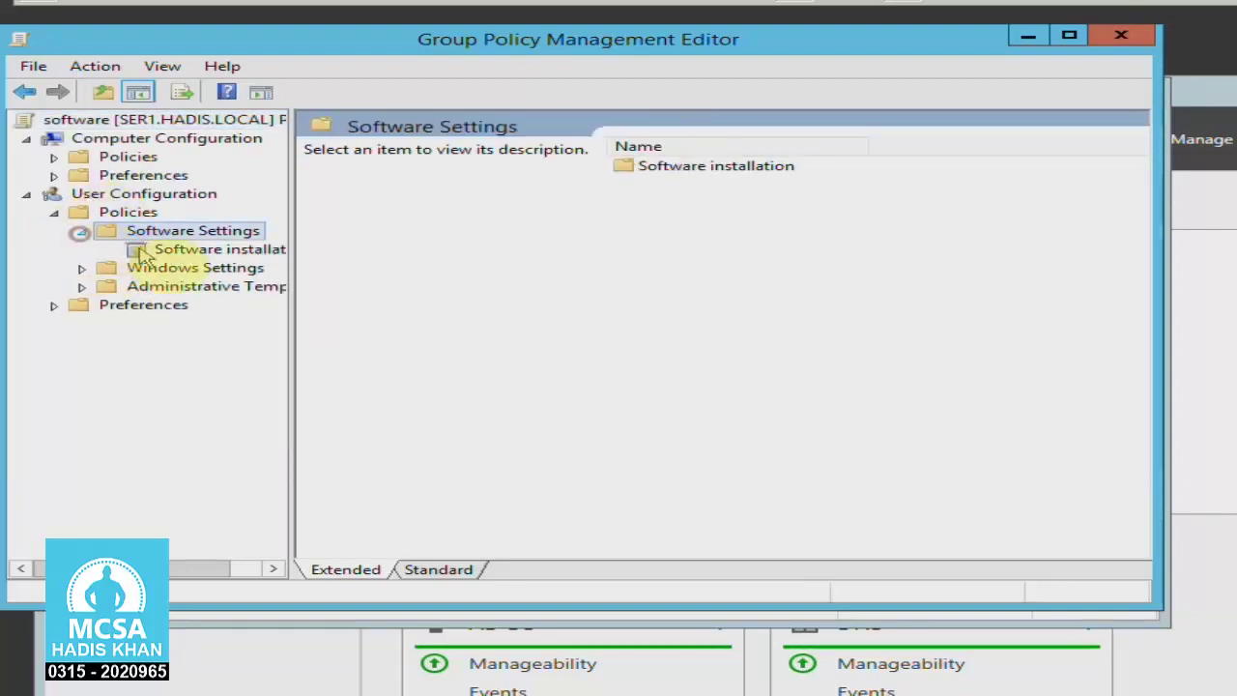
{"action": "left_click", "coordinate": [193, 249]}
Step: Start a new software installation package and browse to the network share \\10.0.0.10\data\
{"action": "right_click", "coordinate": [222, 251]}
{"action": "mouse_move", "coordinate": [259, 269]}
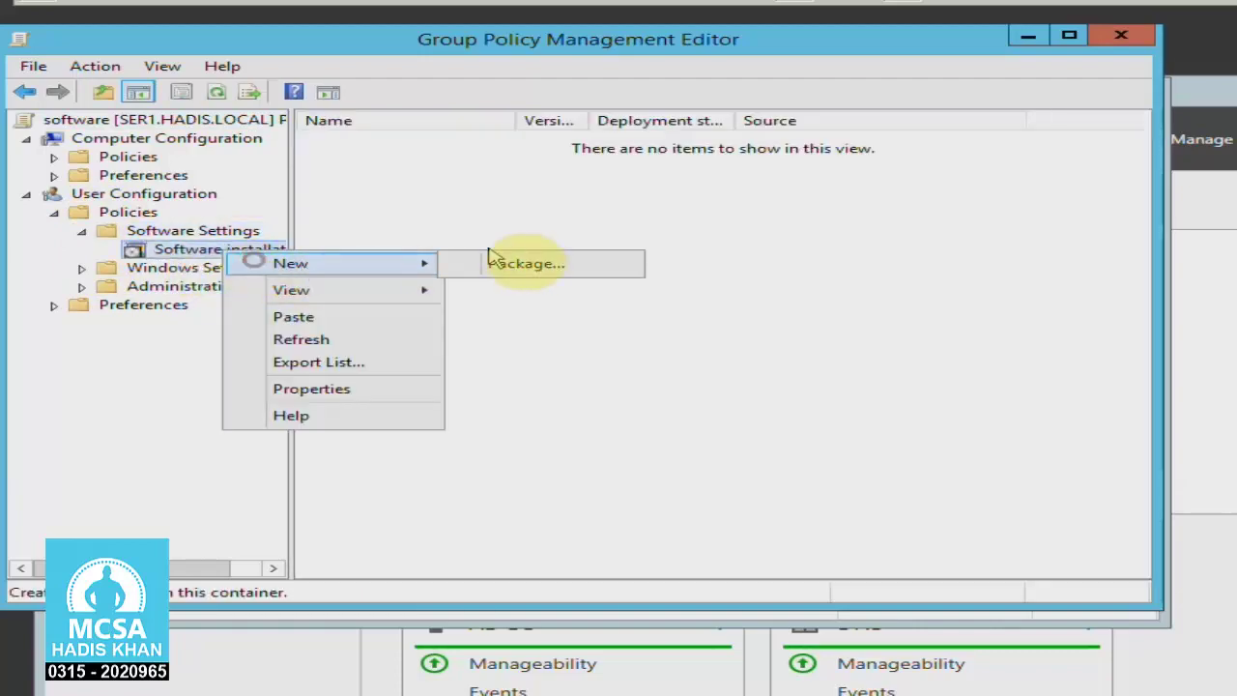
{"action": "left_click", "coordinate": [512, 259]}
{"action": "left_click", "coordinate": [429, 516]}
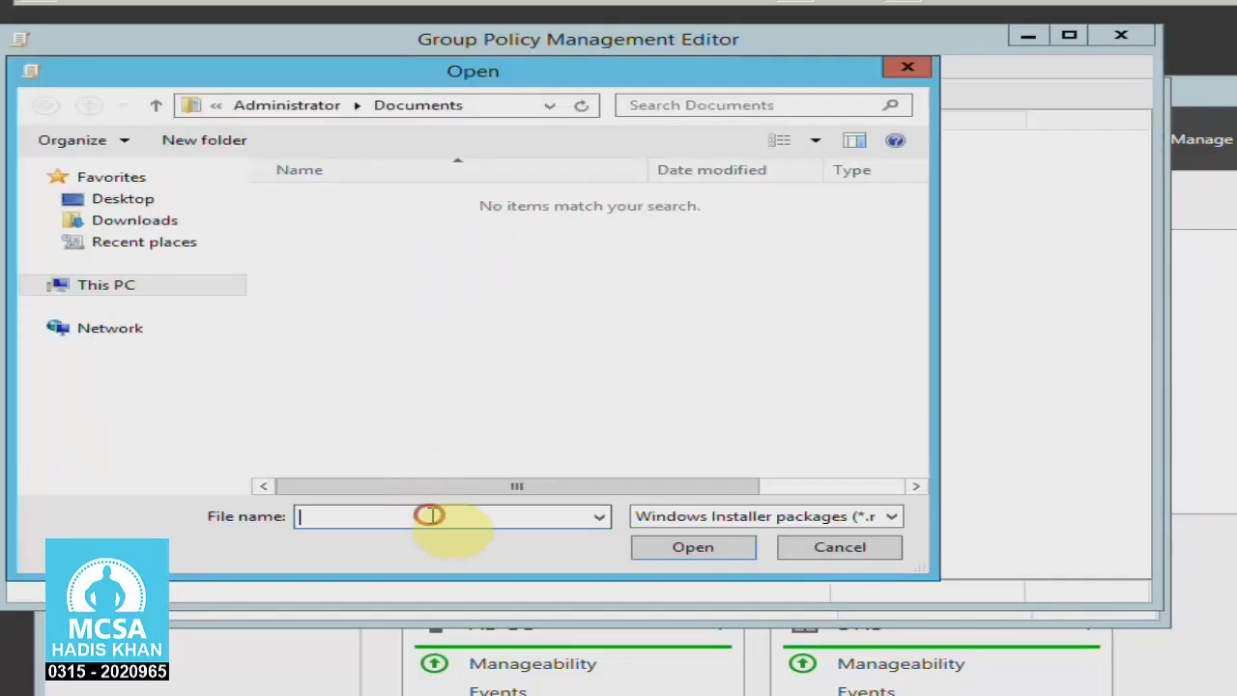
{"action": "type", "text": "\\\\10.0."}
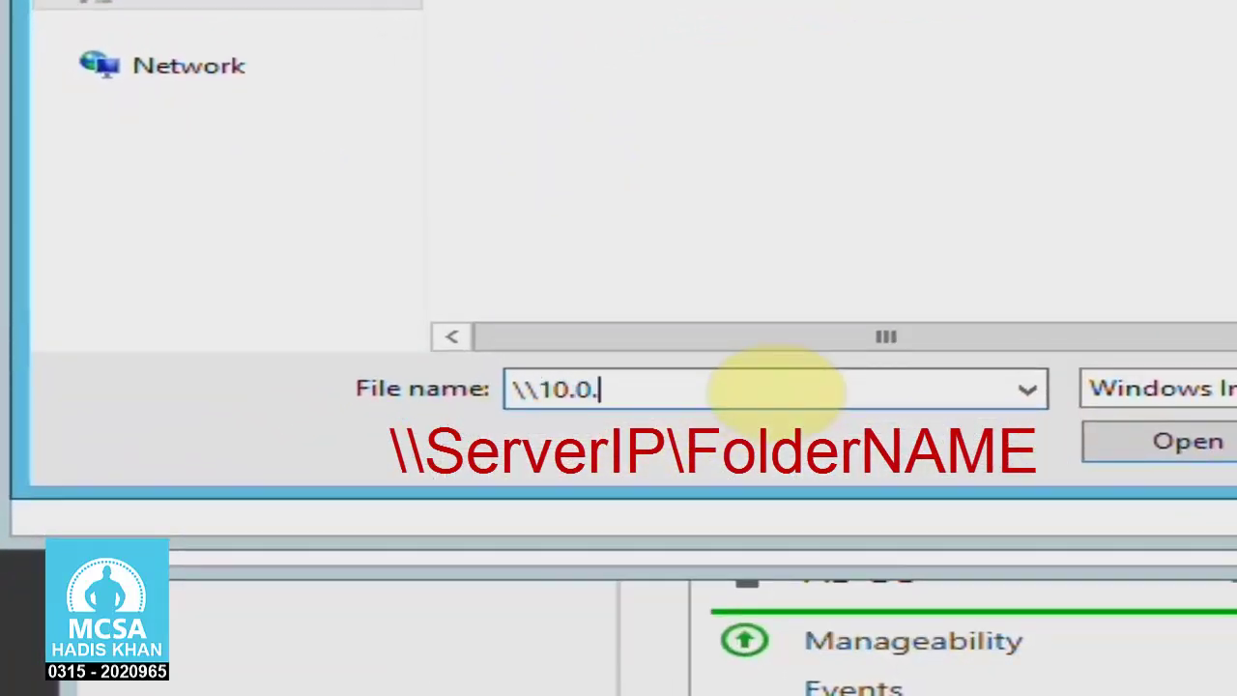
{"action": "type", "text": "0.10\\d"}
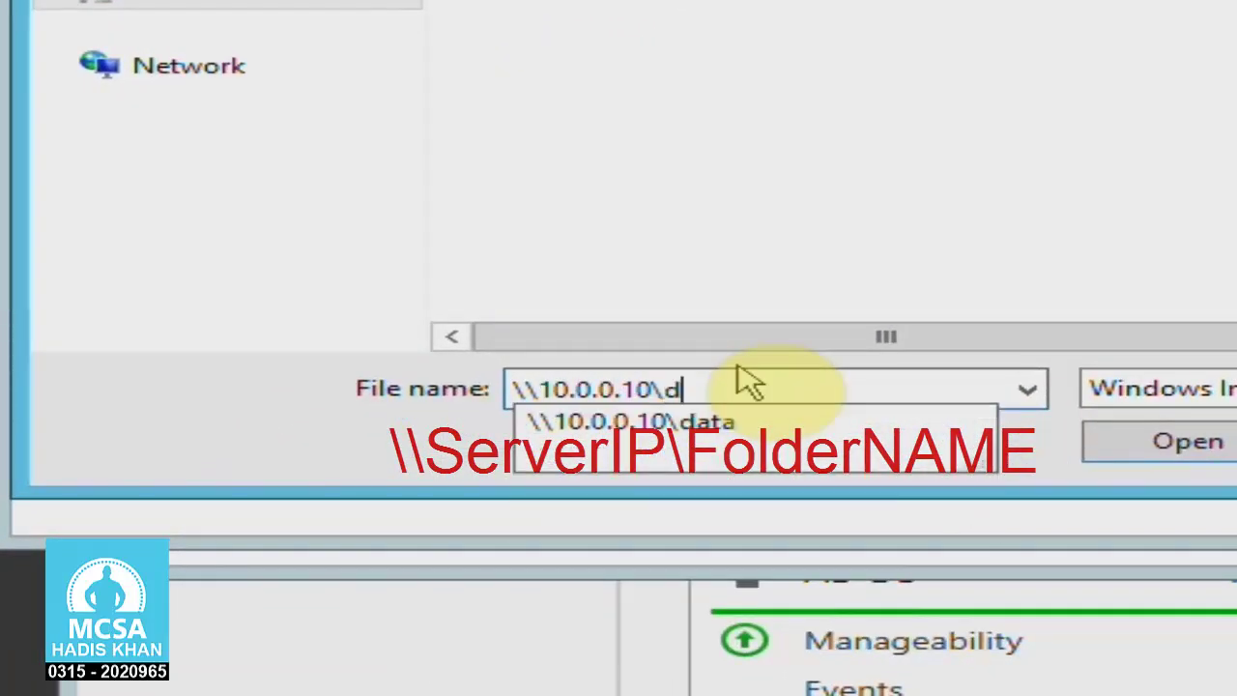
{"action": "type", "text": "ata\\"}
{"action": "key", "text": "Return"}
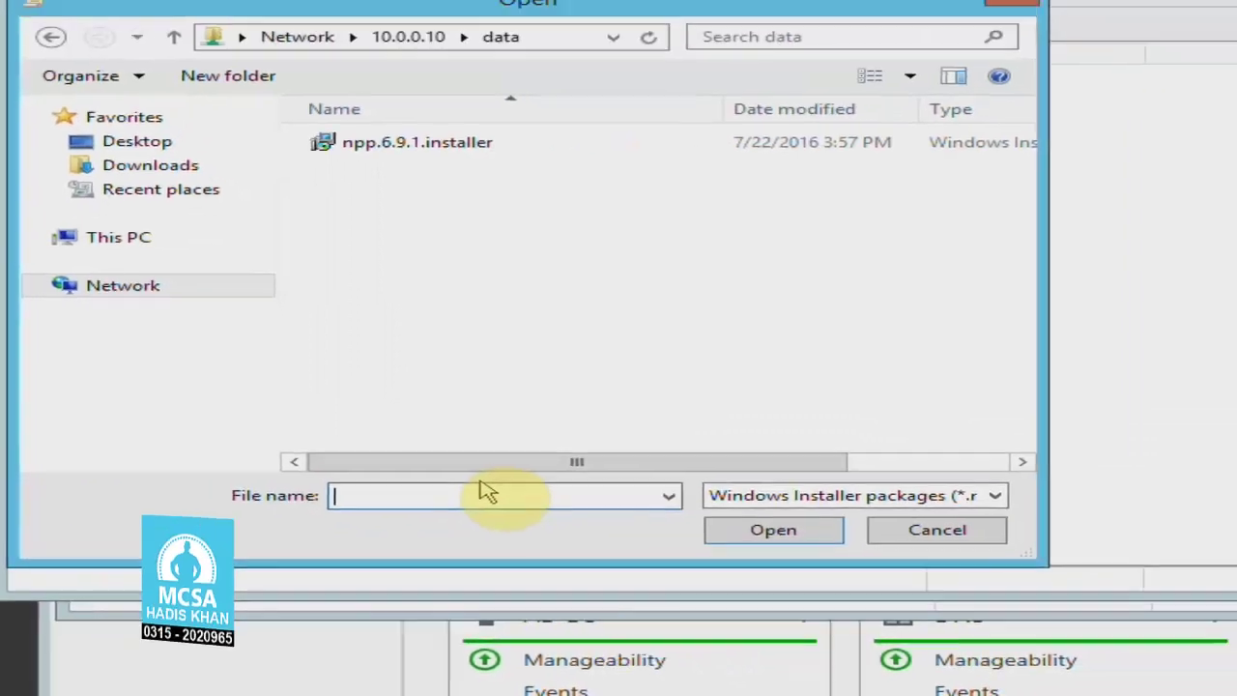
Step: Choose npp.6.9.1.installer as the package and deploy it with the Published method
{"action": "left_click", "coordinate": [423, 143]}
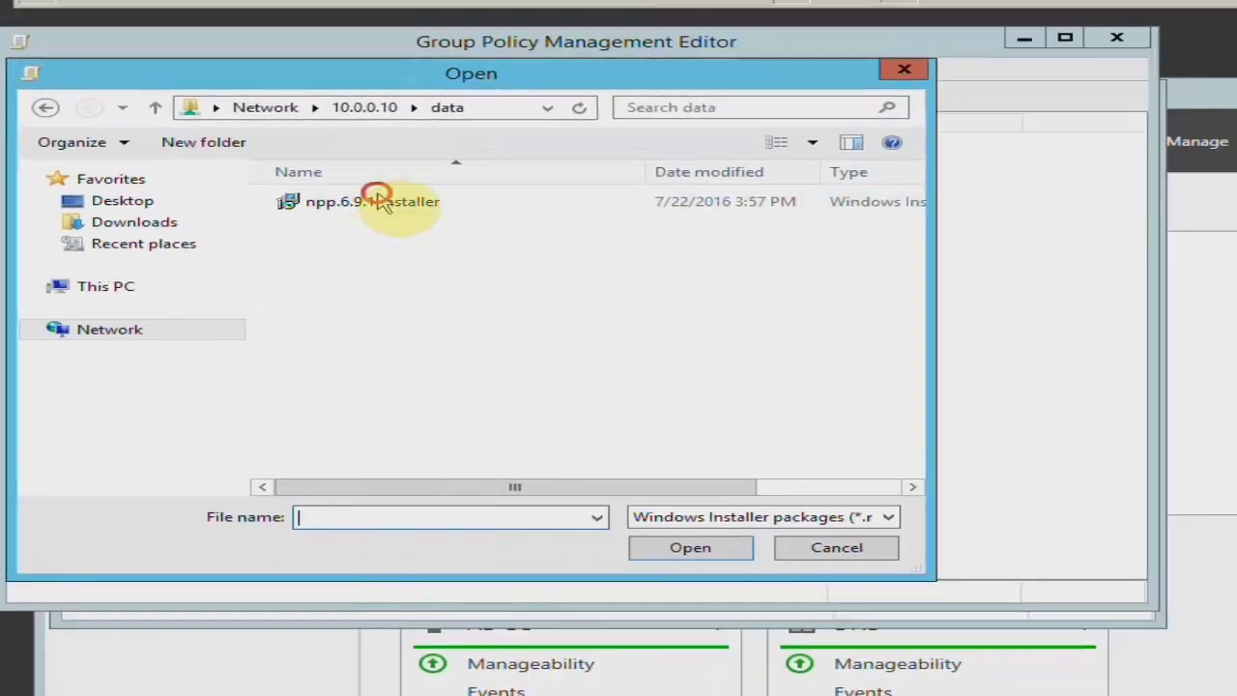
{"action": "left_click", "coordinate": [713, 547]}
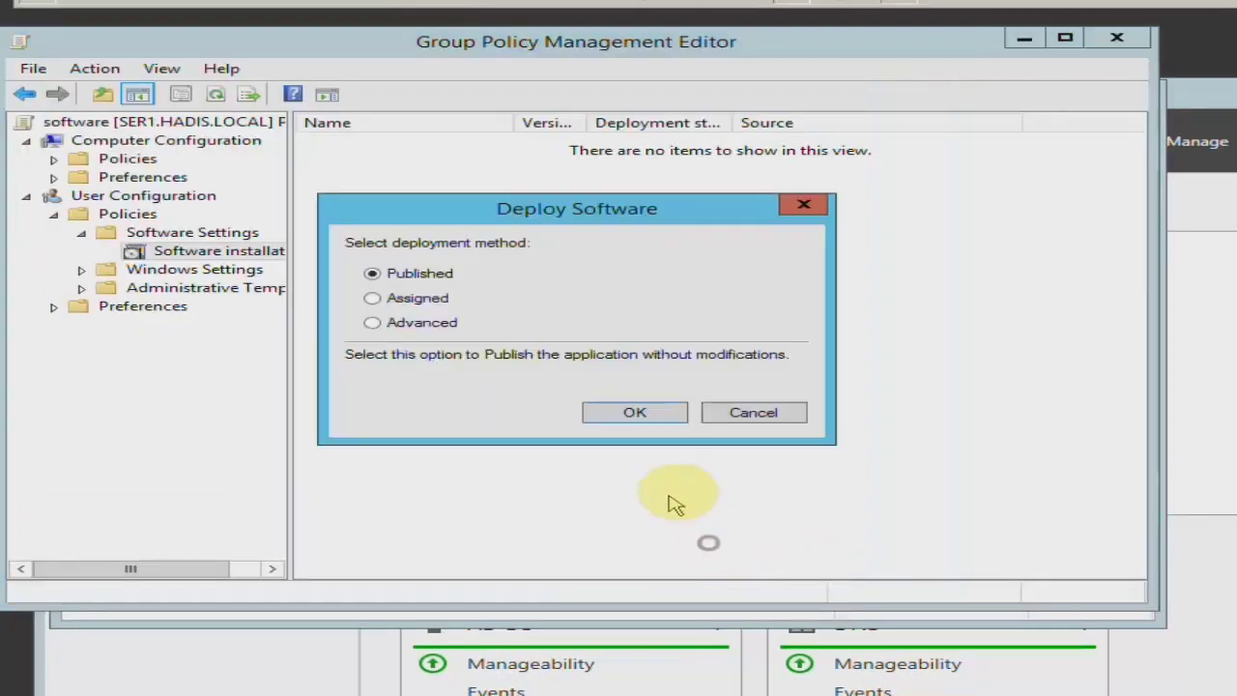
{"action": "left_click", "coordinate": [623, 418]}
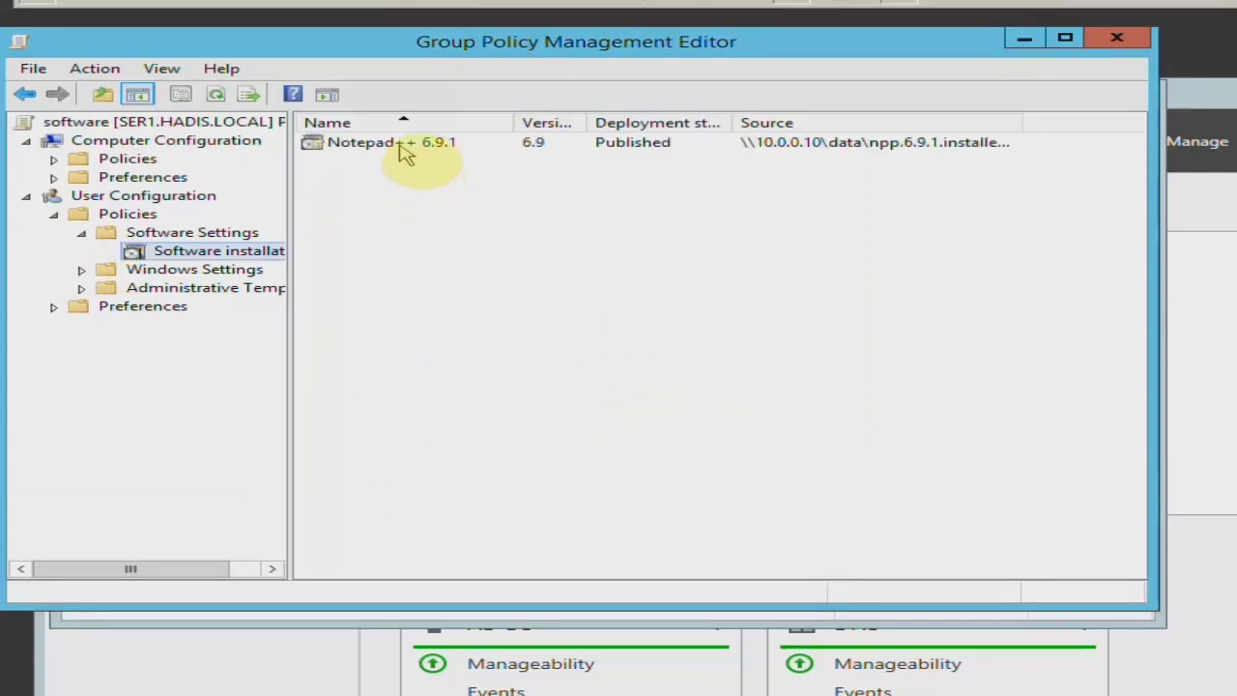
{"action": "left_click", "coordinate": [665, 153]}
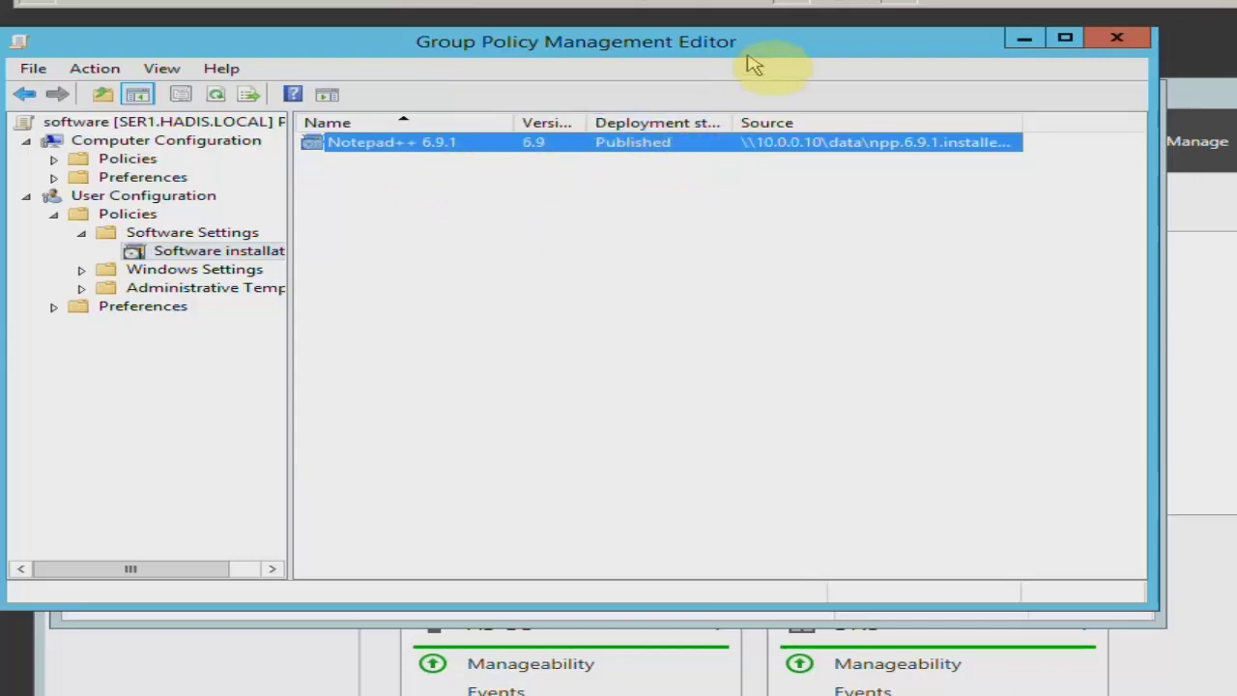
{"action": "left_click_drag", "start_coordinate": [745, 61], "coordinate": [933, 123]}
{"action": "left_click", "coordinate": [836, 319]}
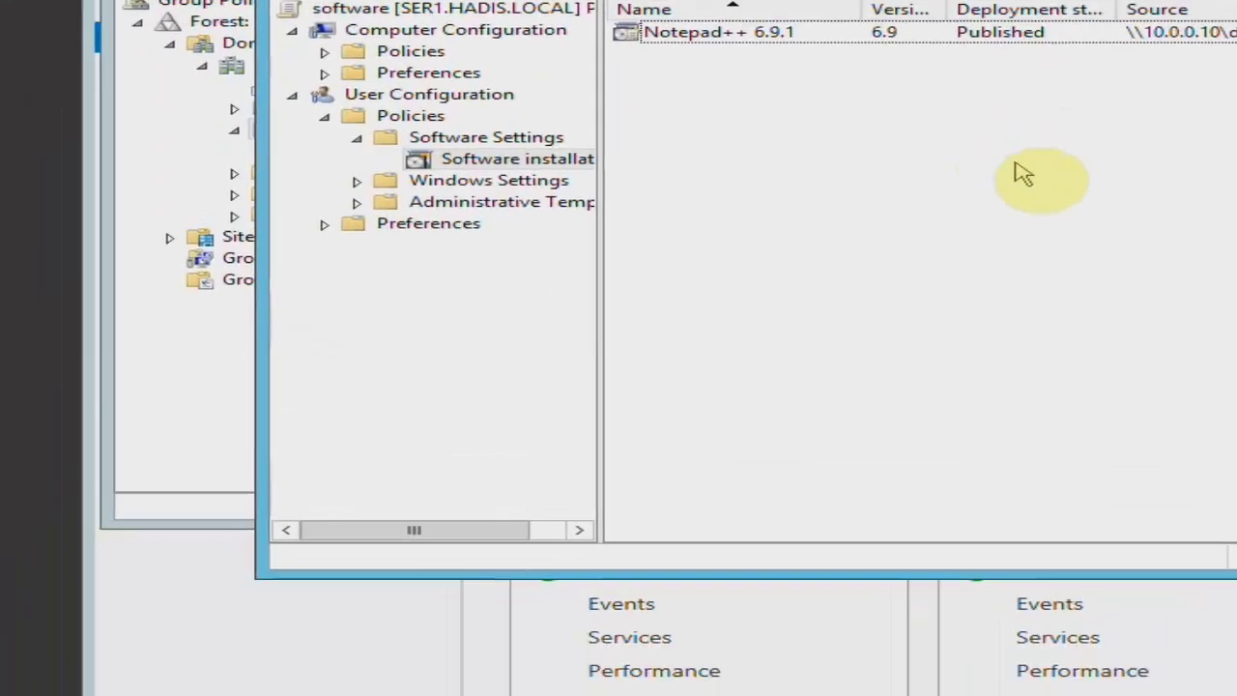
Step: Refresh the group policy on the server by running gpupdate
{"action": "key", "text": "super+r"}
{"action": "type", "text": "gp"}
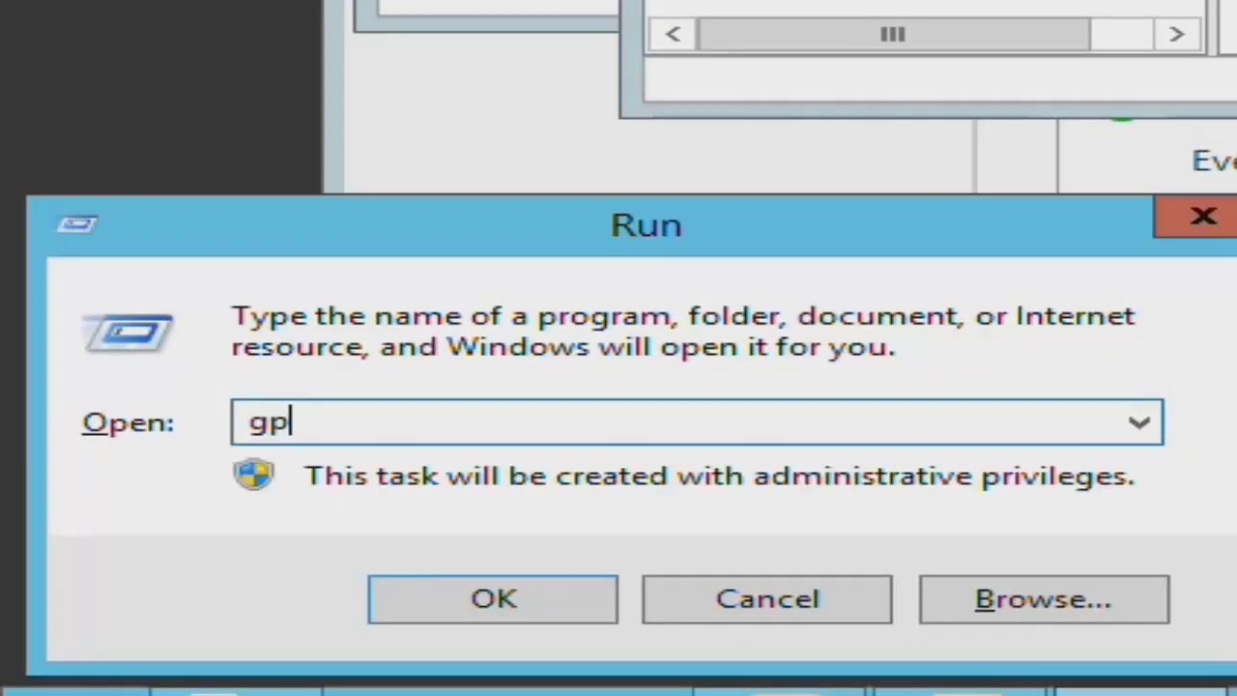
{"action": "type", "text": "update"}
{"action": "key", "text": "Return"}
Step: Run gpupdate repeatedly on the server and move the newest command window clear of the screen's edge
{"action": "key", "text": "super+r"}
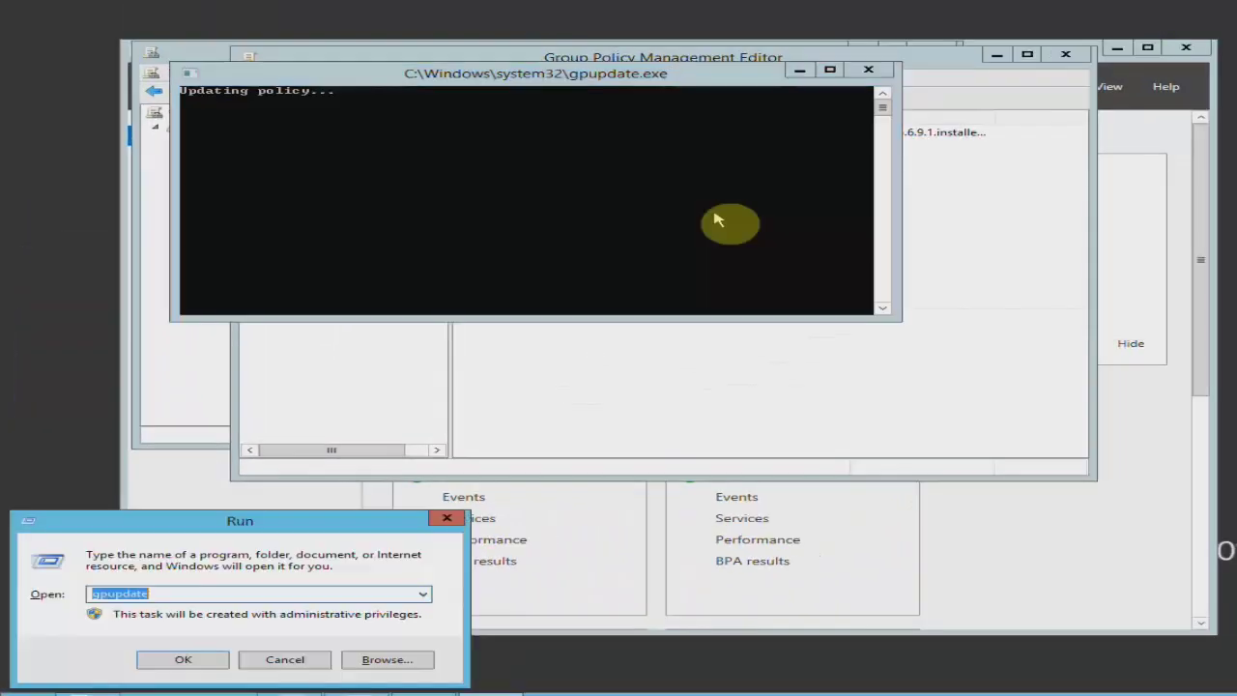
{"action": "type", "text": "gpu"}
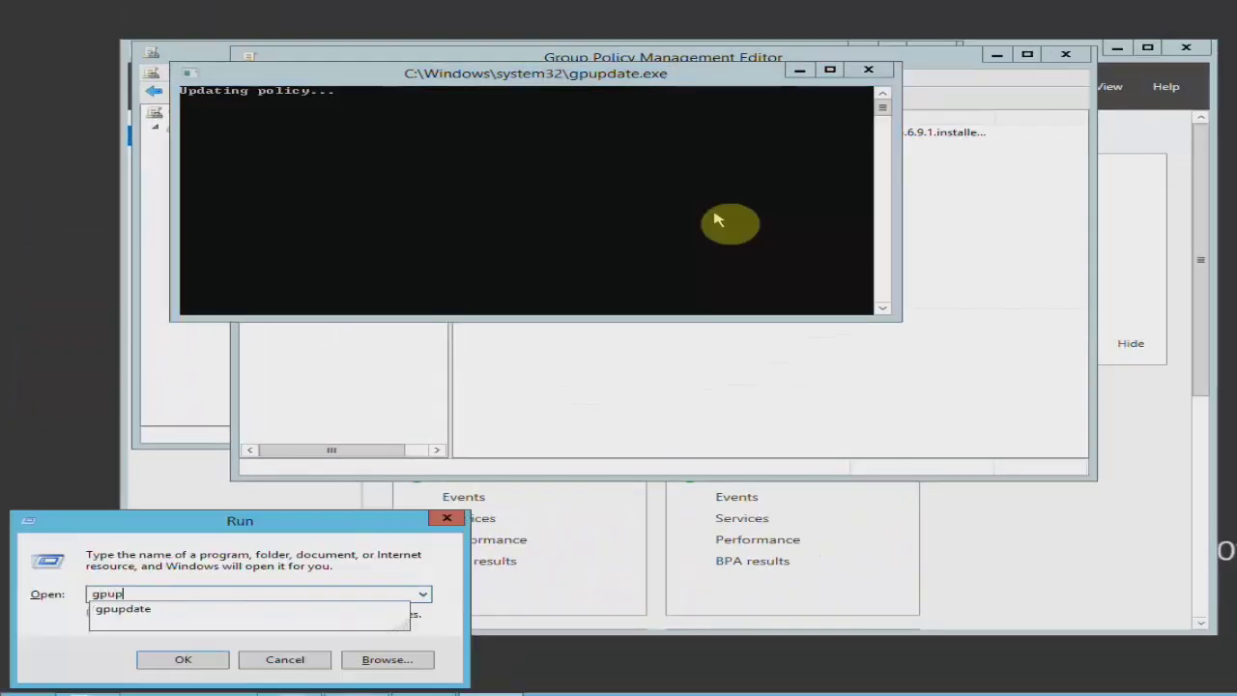
{"action": "key", "text": "Return"}
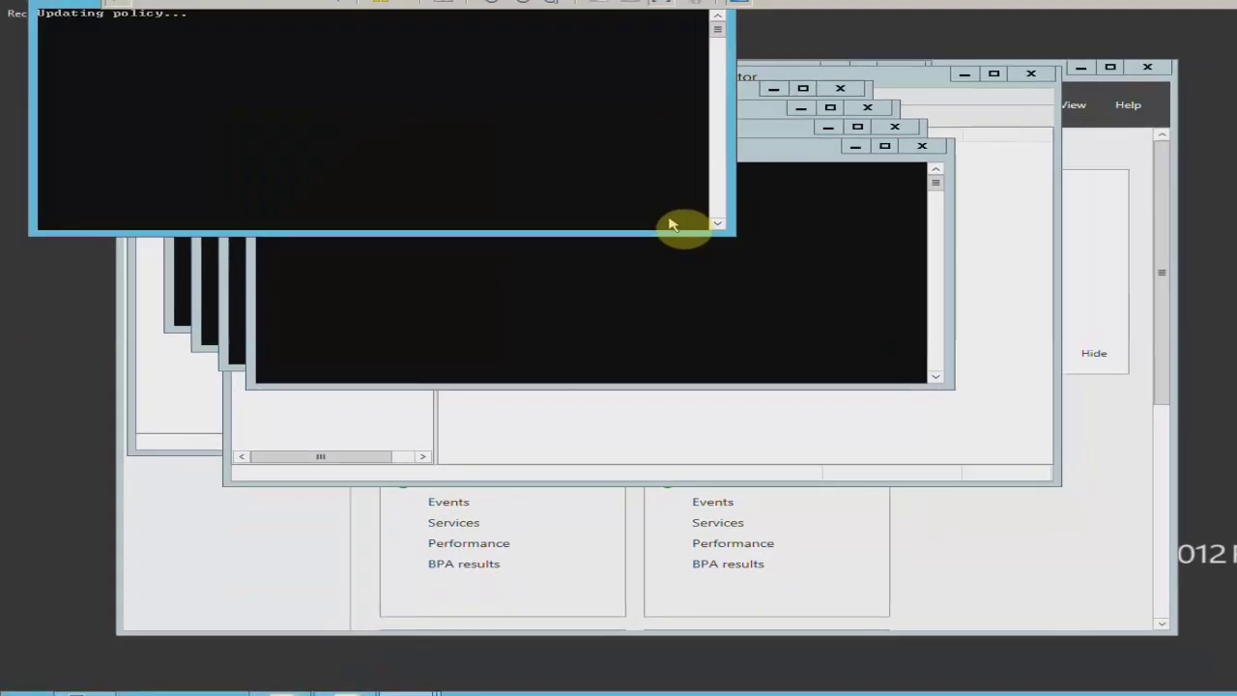
{"action": "left_click_drag", "start_coordinate": [68, 55], "coordinate": [202, 145]}
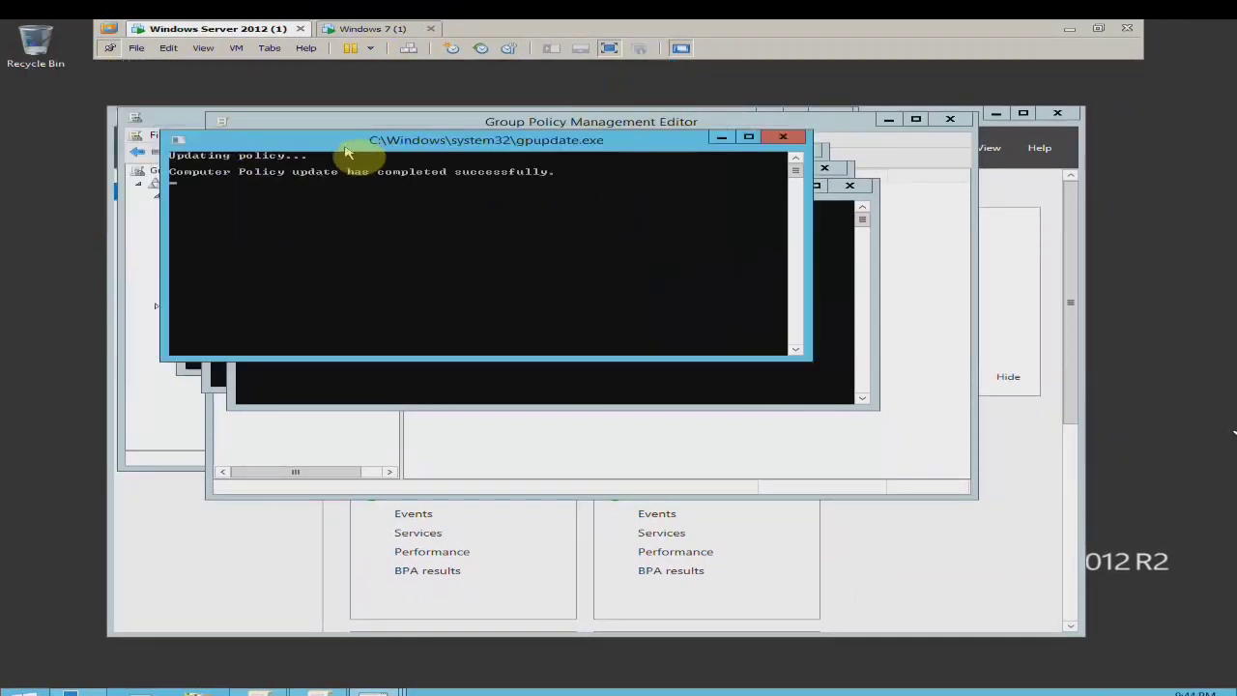
Step: Switch to the Windows 7 virtual machine and log on to the HADIS domain with the domain user's name and account password
{"action": "left_click", "coordinate": [406, 29]}
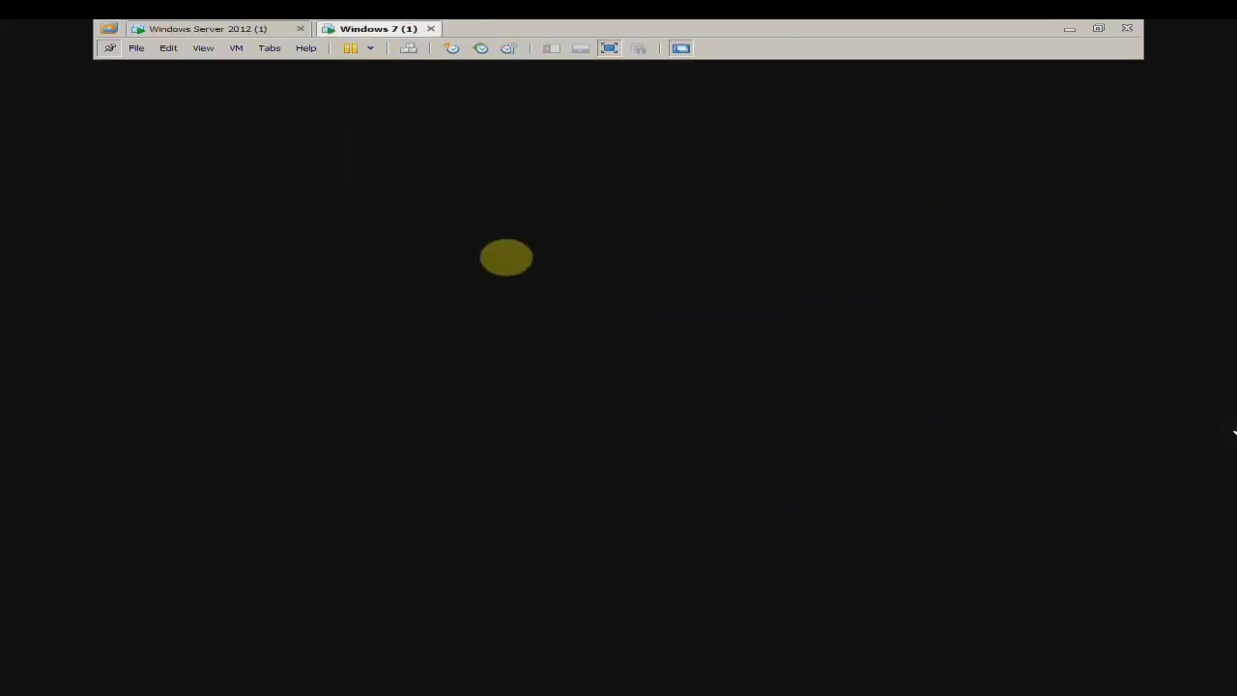
{"action": "left_click", "coordinate": [568, 284]}
{"action": "key", "text": "ctrl+alt+Delete"}
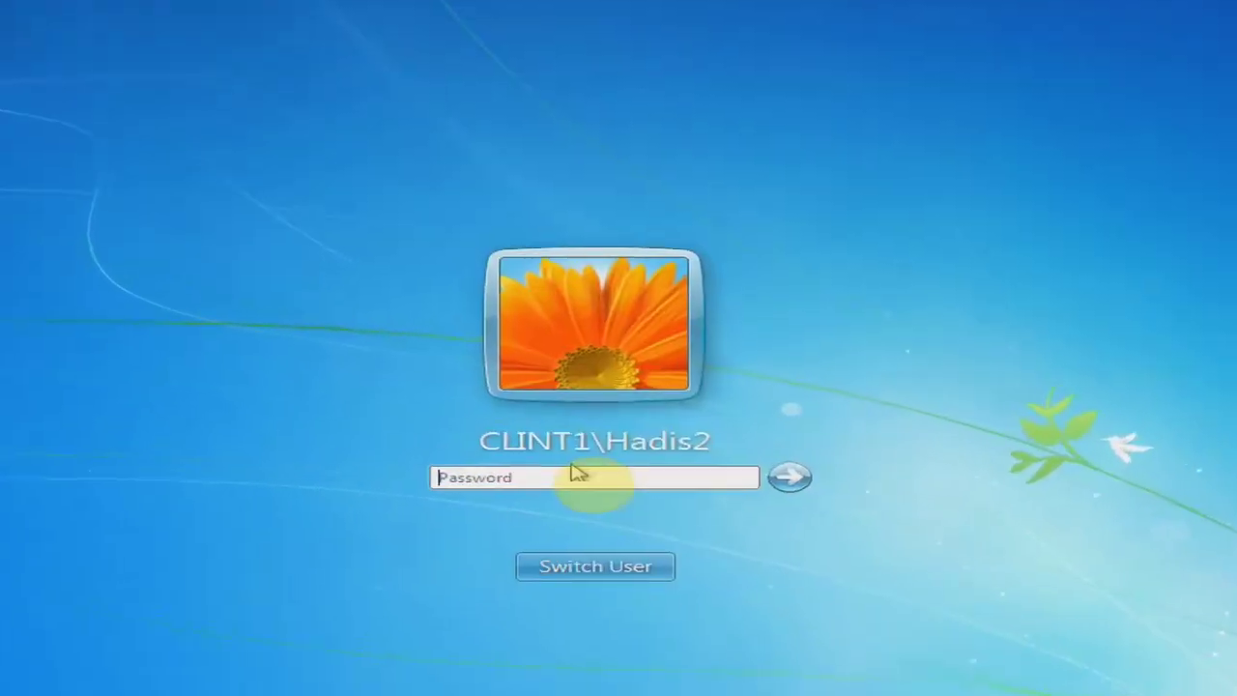
{"action": "left_click", "coordinate": [616, 498]}
{"action": "left_click", "coordinate": [689, 412]}
{"action": "left_click", "coordinate": [608, 420]}
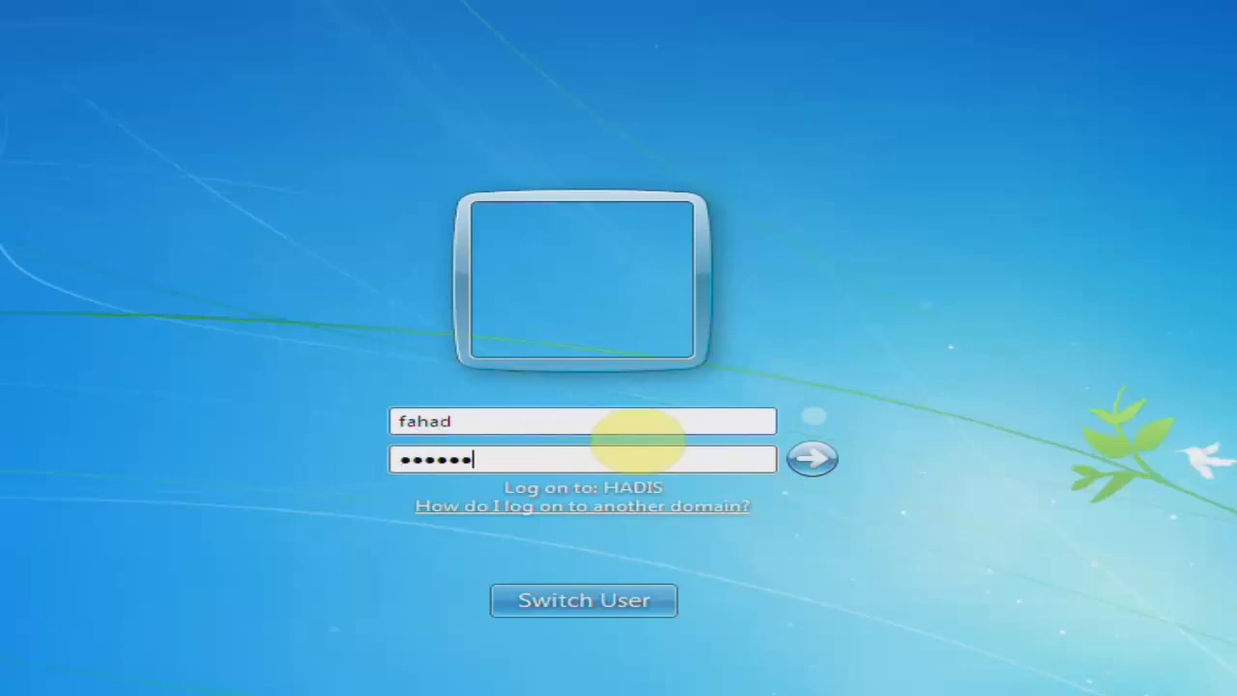
{"action": "key", "text": "Return"}
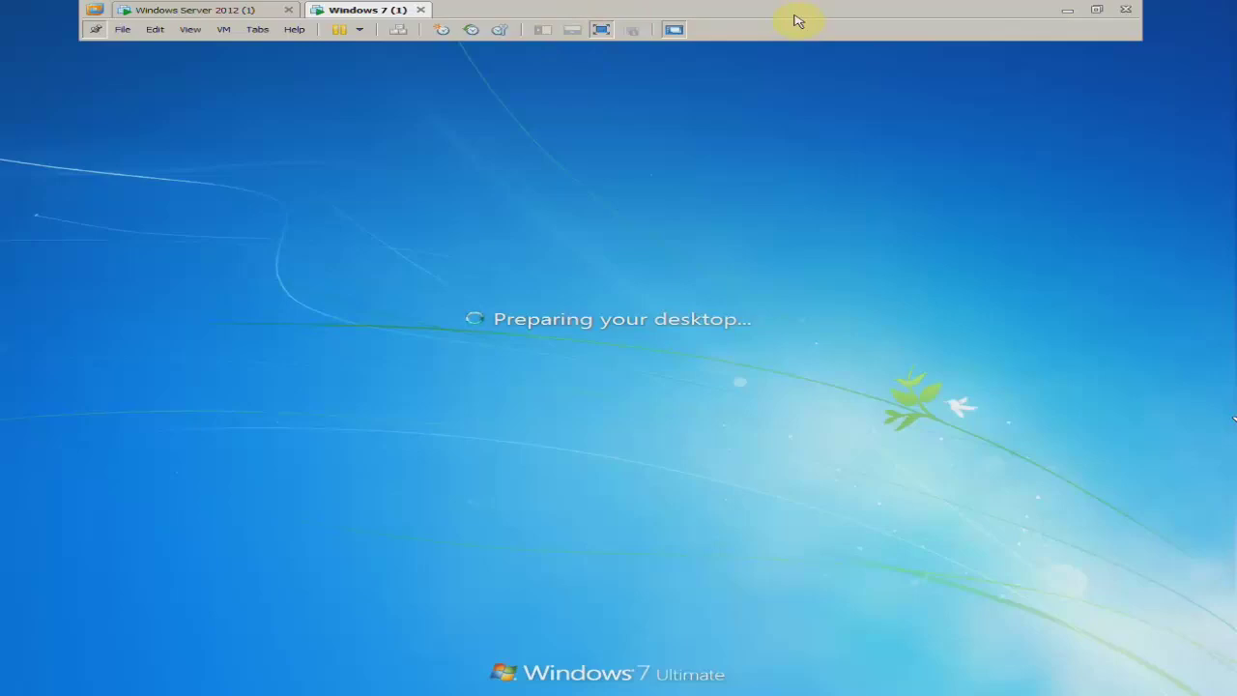
Step: Return to the Windows Server 2012 machine and close the Group Policy Management Editor and the Group Policy Management console
{"action": "left_click", "coordinate": [232, 9]}
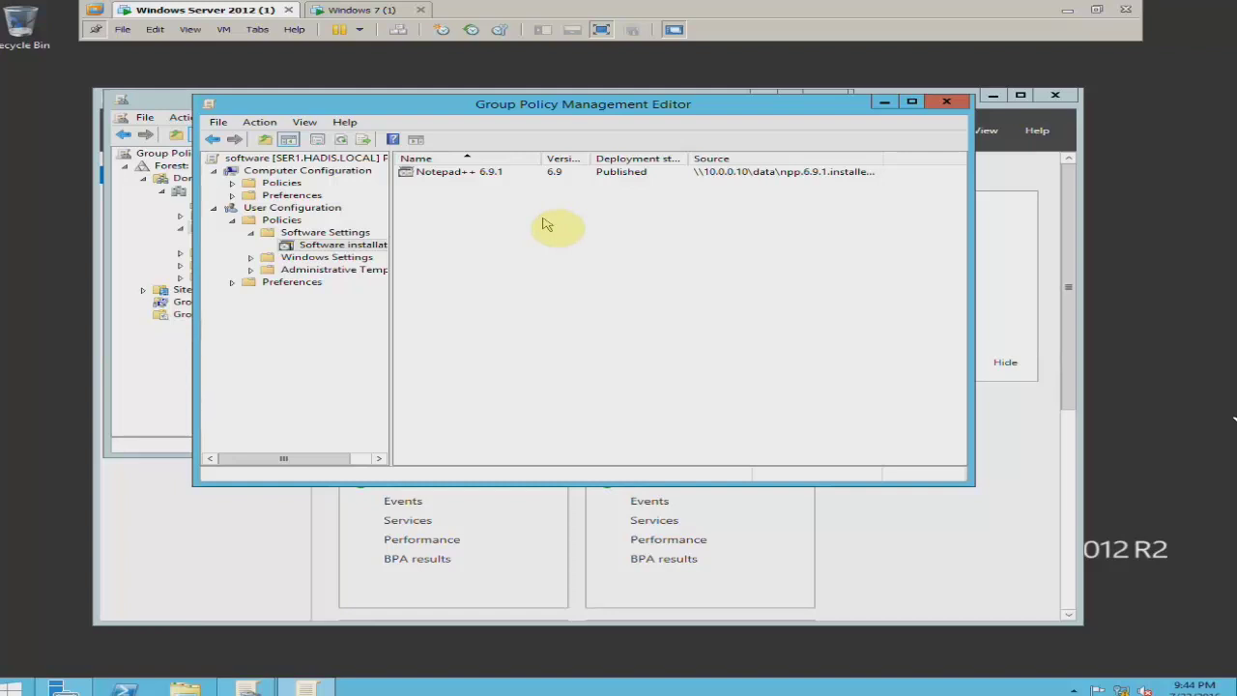
{"action": "left_click", "coordinate": [217, 122]}
{"action": "left_click", "coordinate": [229, 158]}
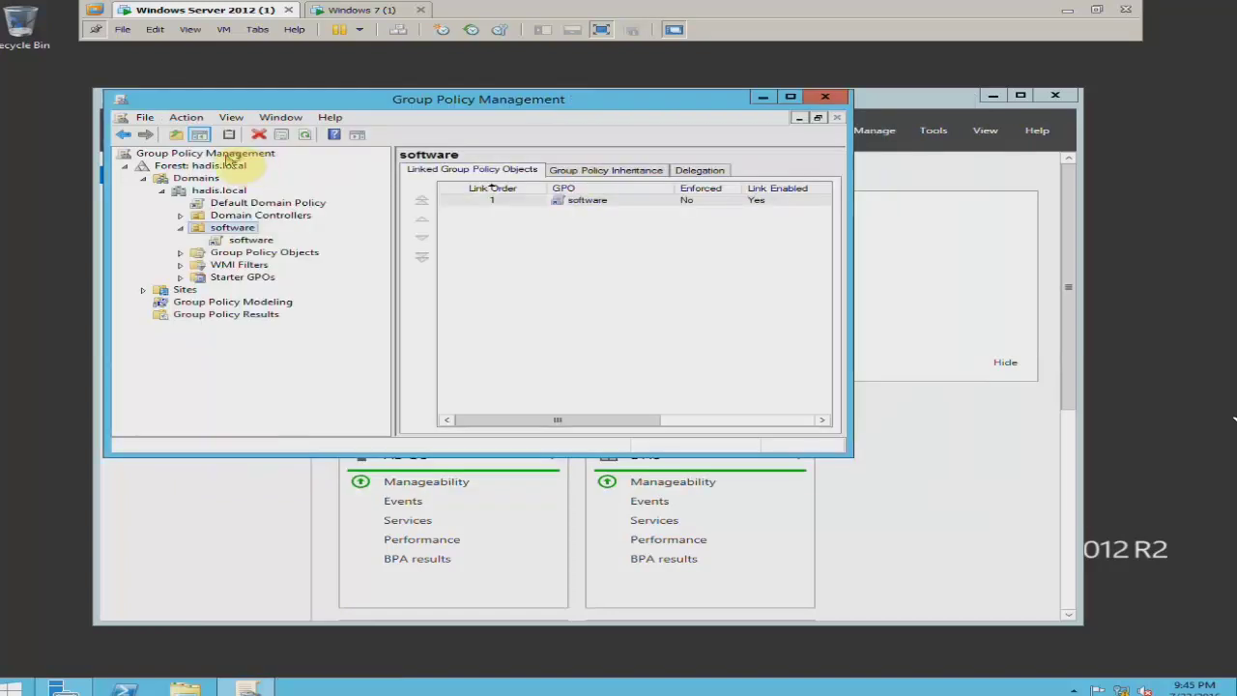
{"action": "left_click", "coordinate": [143, 116]}
{"action": "left_click", "coordinate": [162, 156]}
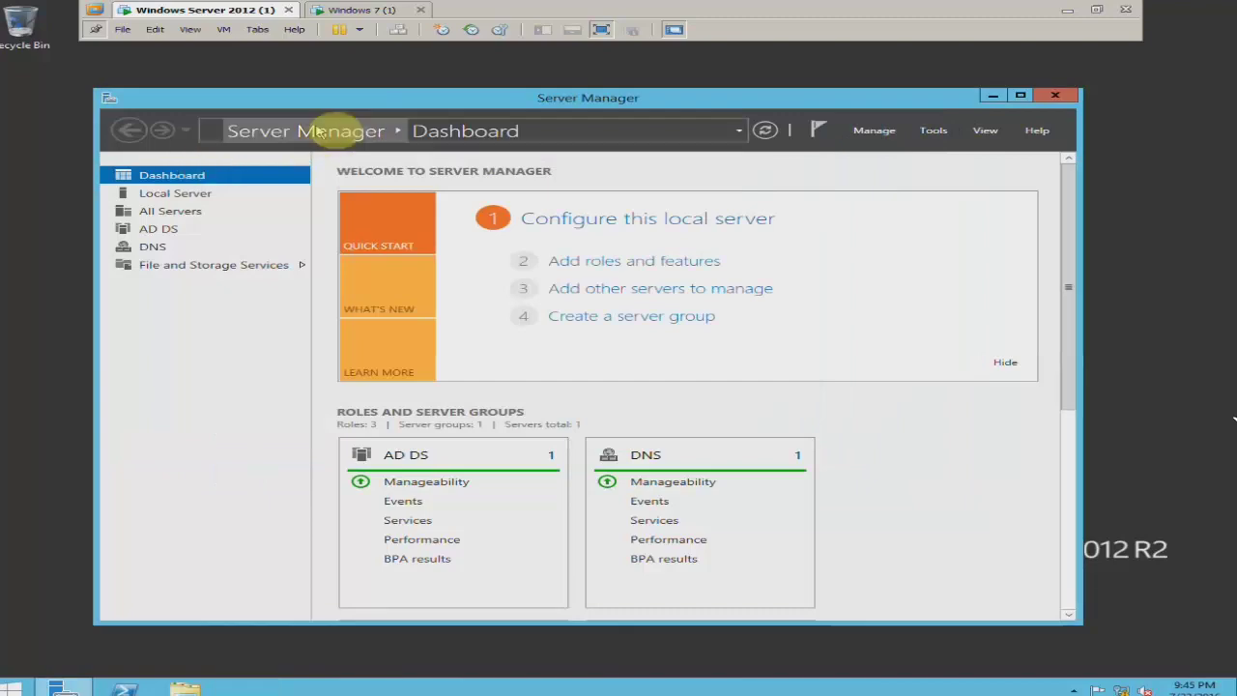
{"action": "left_click_drag", "start_coordinate": [331, 96], "coordinate": [332, 89]}
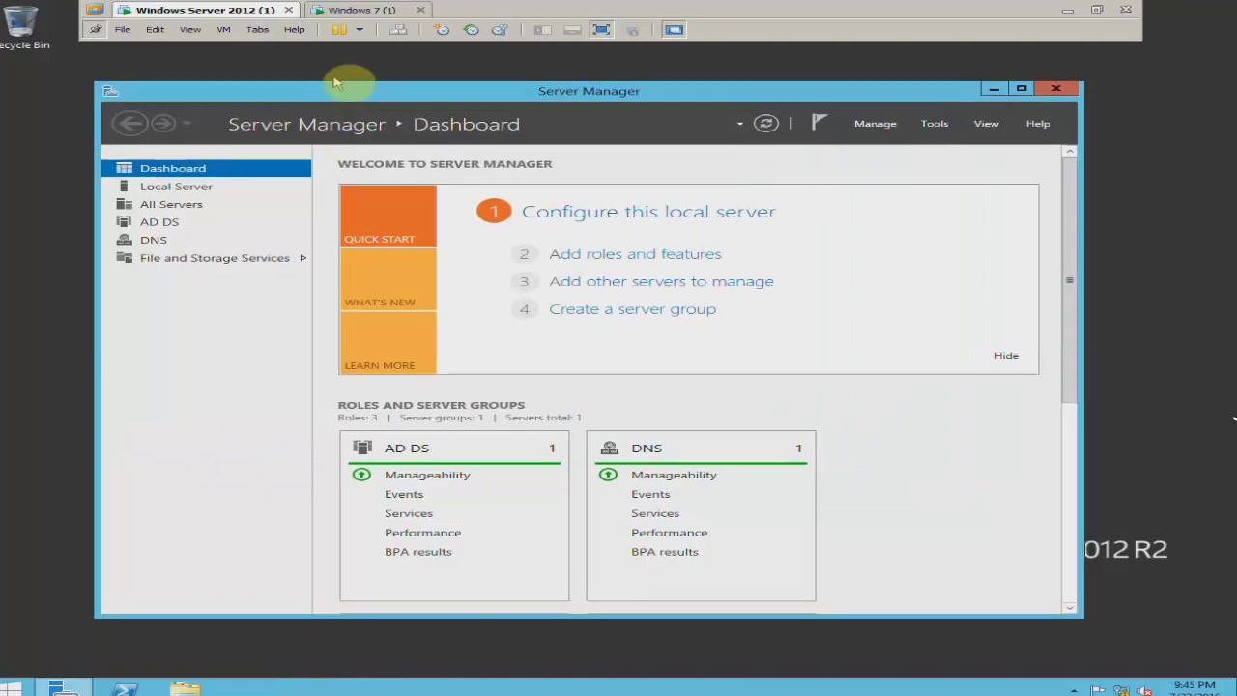
Step: On the Windows 7 client, go to Programs and Features in Control Panel and show the programs available from the network
{"action": "left_click", "coordinate": [374, 12]}
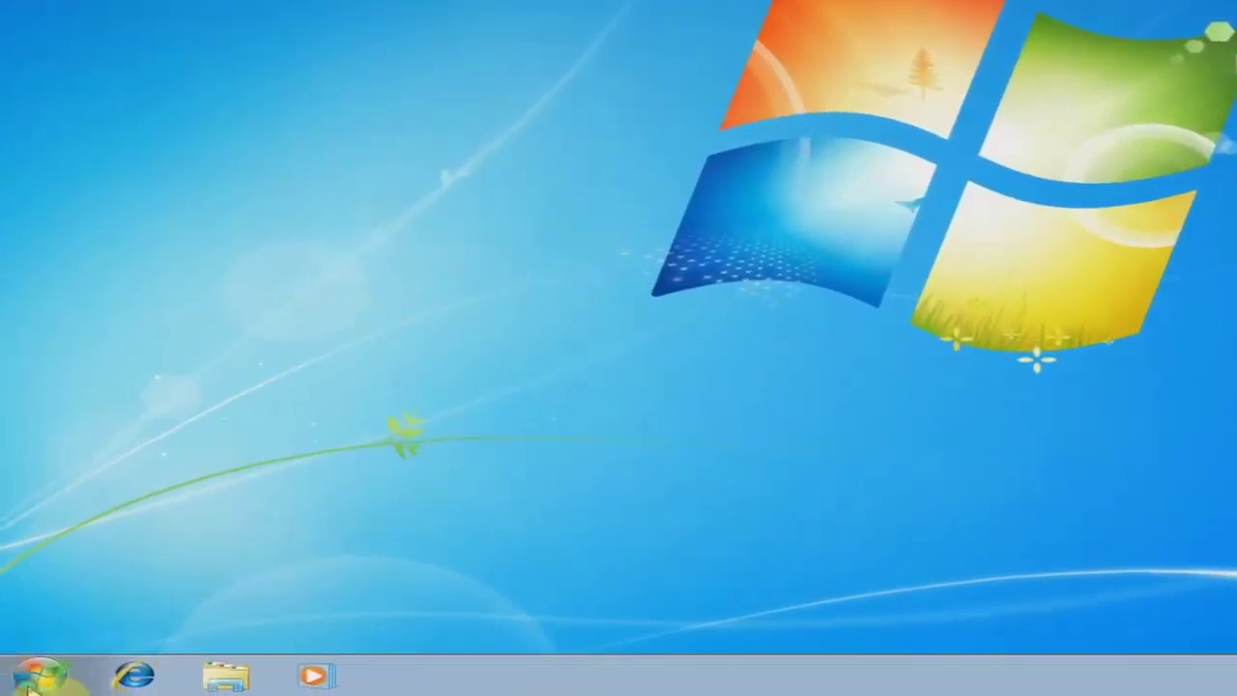
{"action": "left_click", "coordinate": [21, 685]}
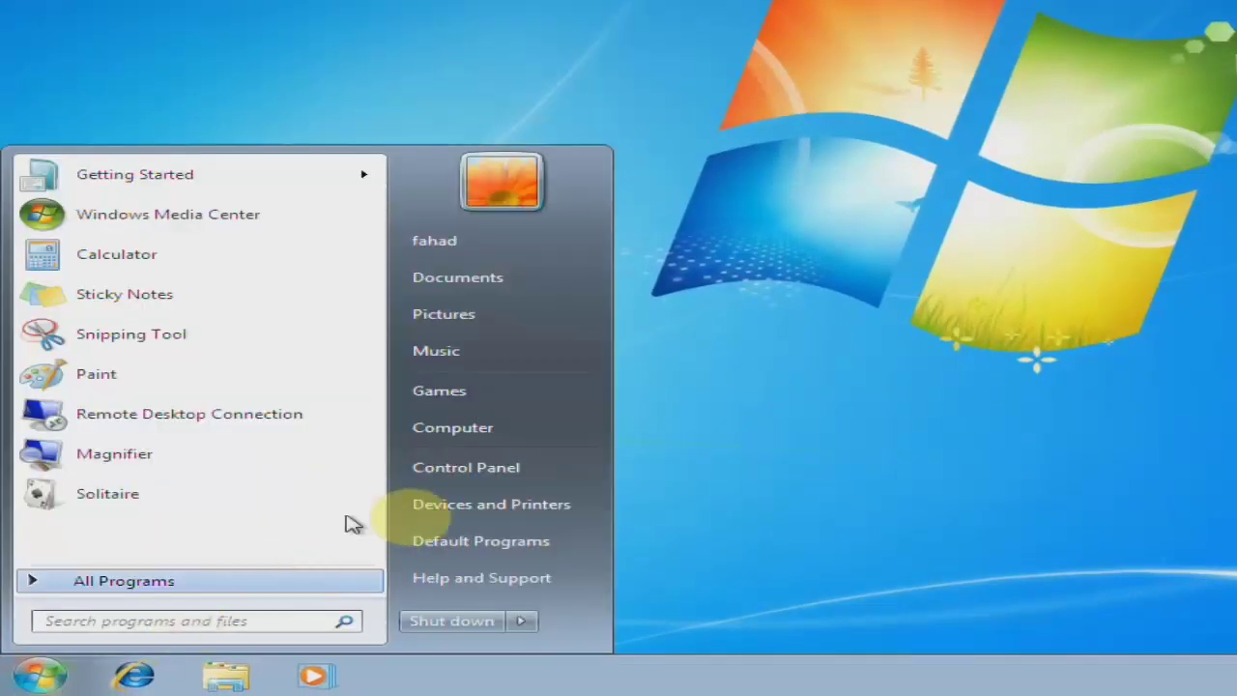
{"action": "left_click", "coordinate": [437, 468]}
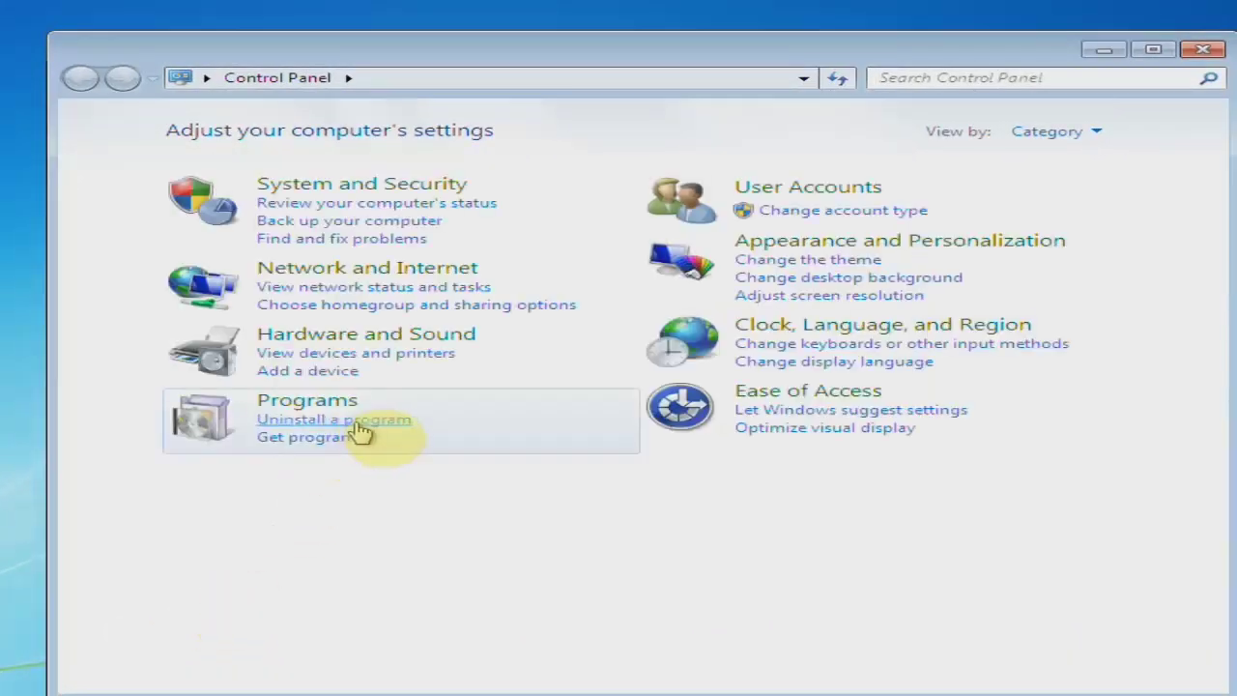
{"action": "left_click", "coordinate": [367, 423]}
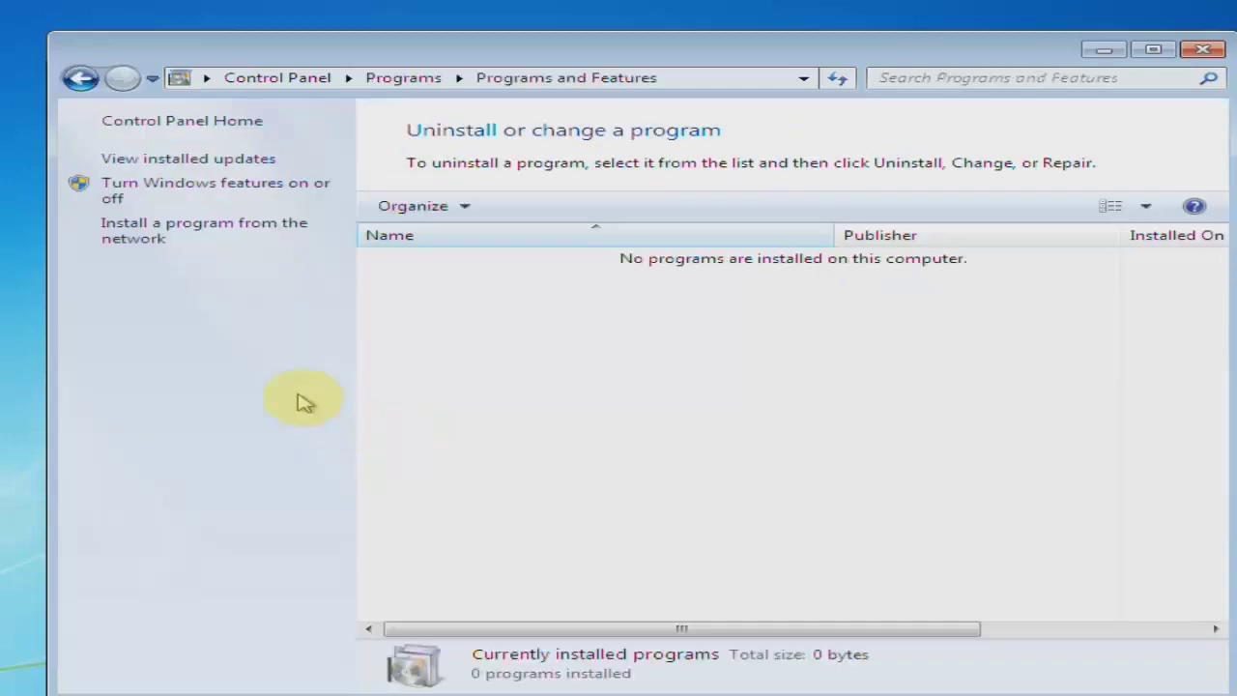
{"action": "left_click", "coordinate": [142, 247]}
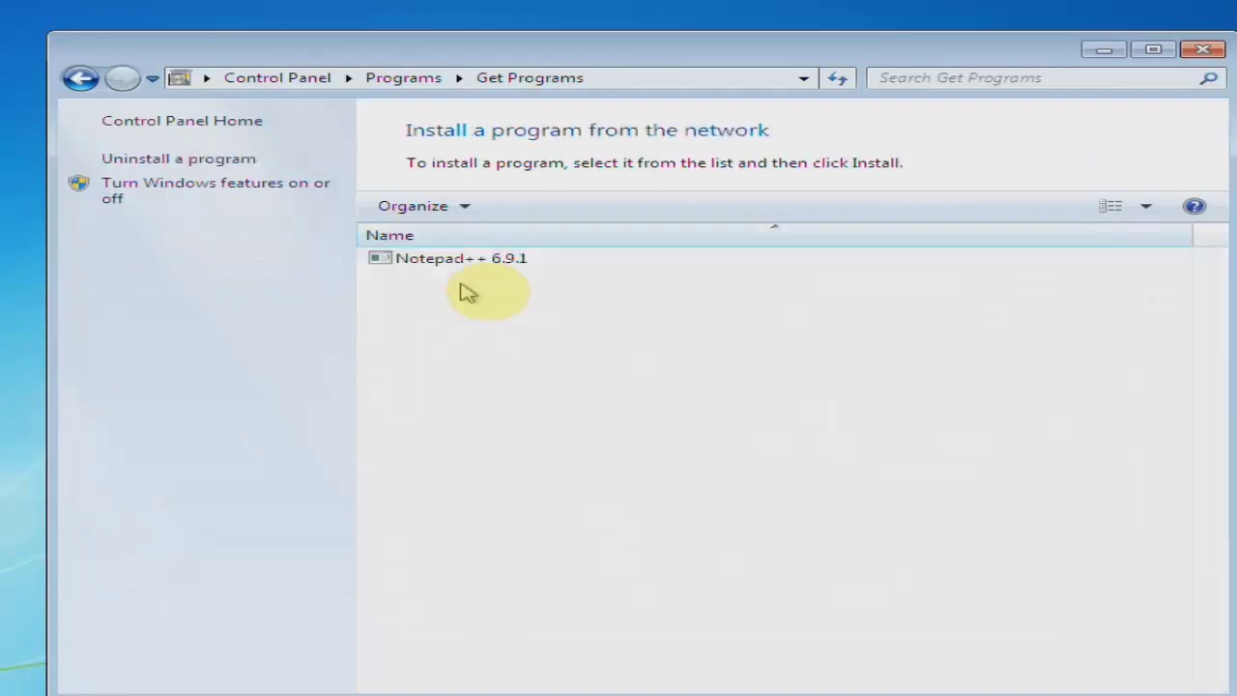
Step: Install Notepad++ 6.9.1 from the network, accepting the licence and keeping the default features and location C:\Program Files\Notepad++\
{"action": "left_click", "coordinate": [474, 261]}
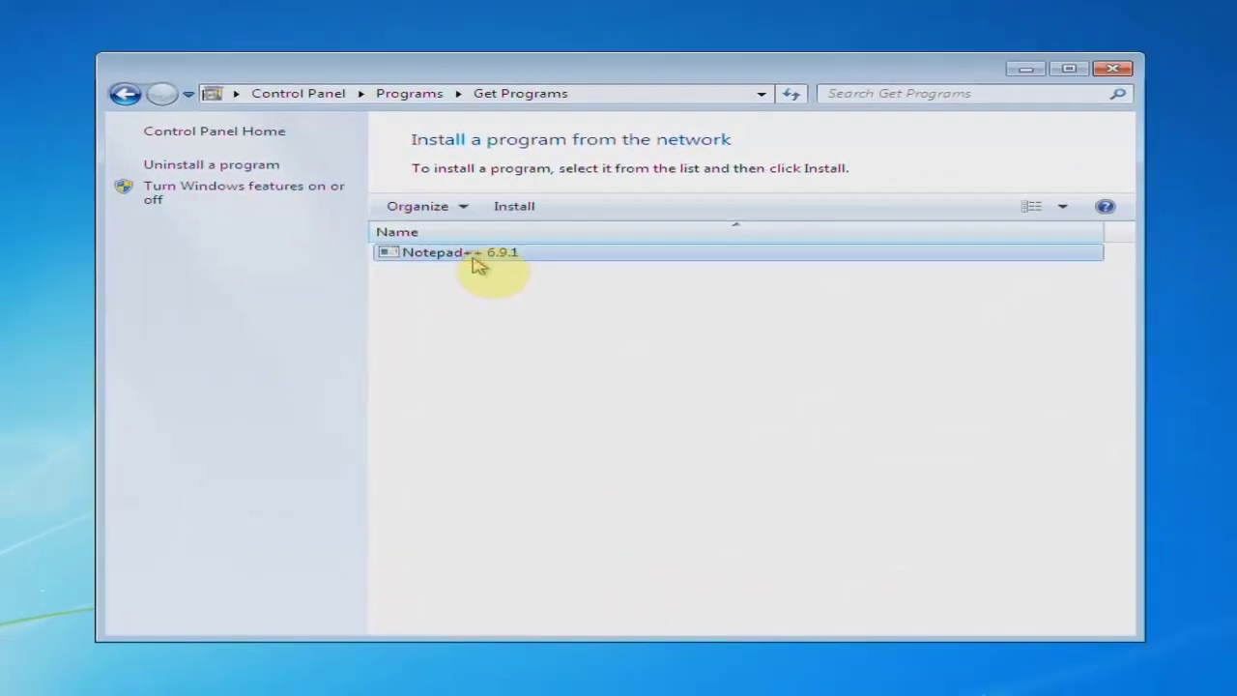
{"action": "left_click", "coordinate": [510, 209]}
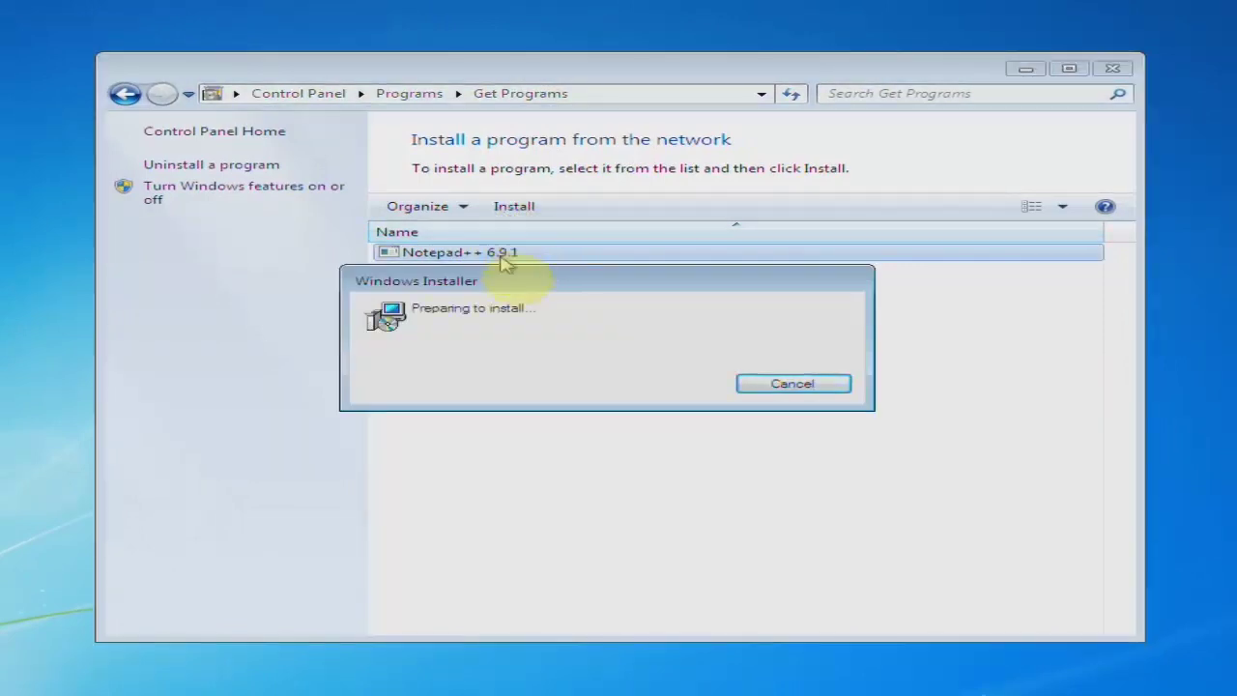
{"action": "left_click", "coordinate": [755, 490]}
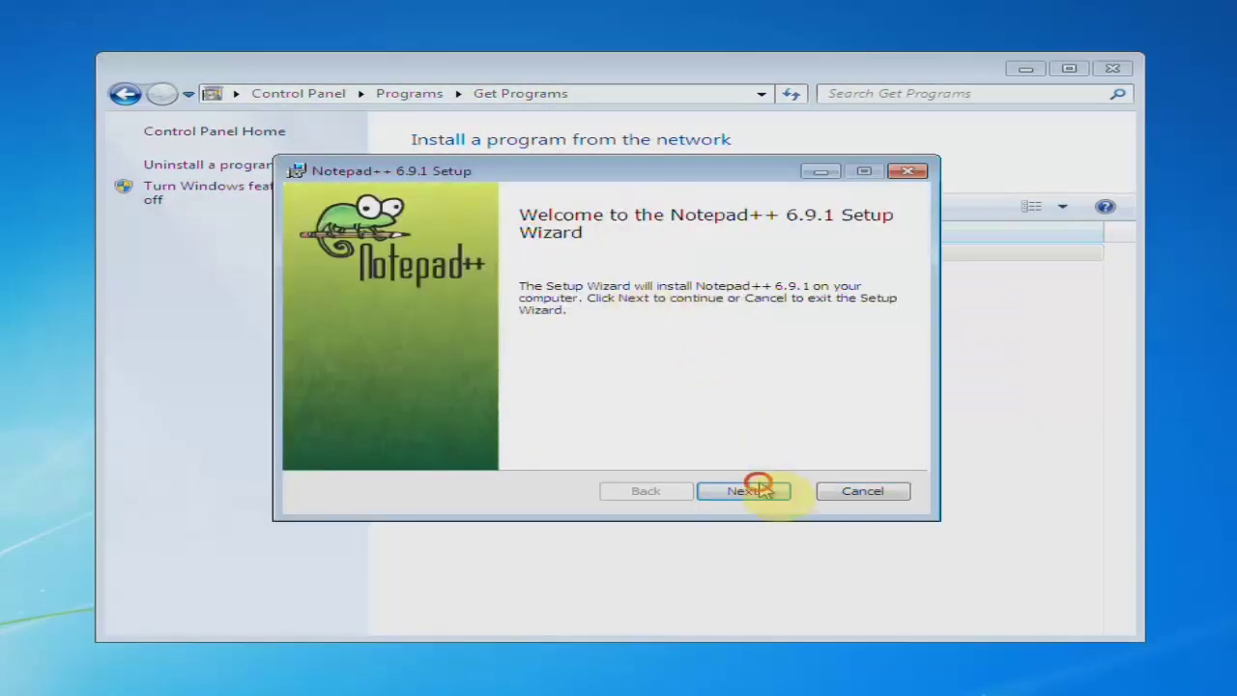
{"action": "left_click", "coordinate": [415, 449]}
{"action": "left_click", "coordinate": [771, 494]}
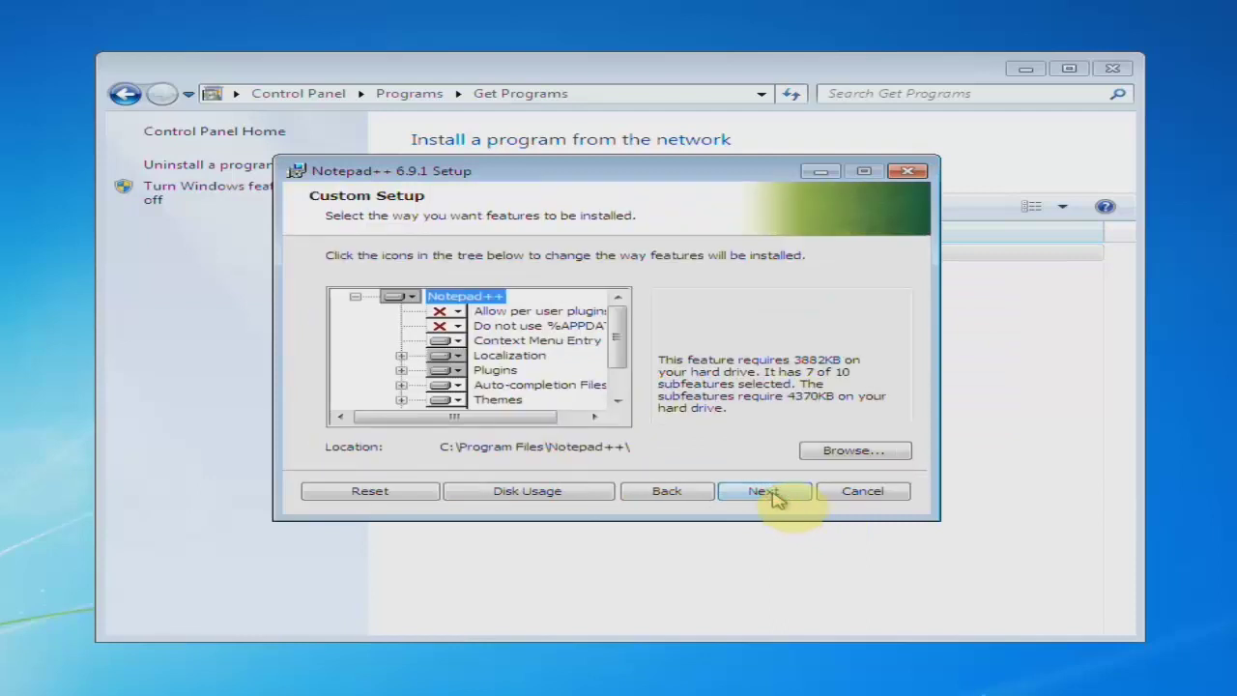
{"action": "left_click", "coordinate": [777, 497]}
{"action": "left_click", "coordinate": [775, 495]}
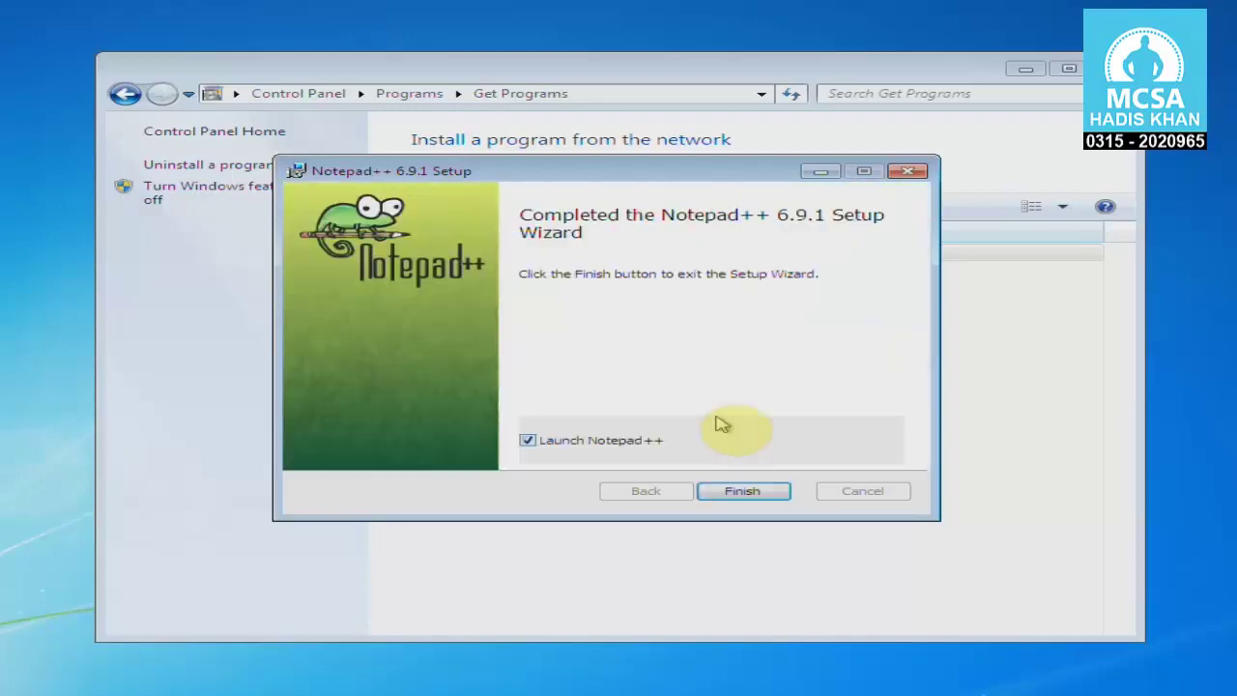
Step: Finish the Notepad++ setup wizard without launching the program and close Control Panel
{"action": "left_click", "coordinate": [630, 440]}
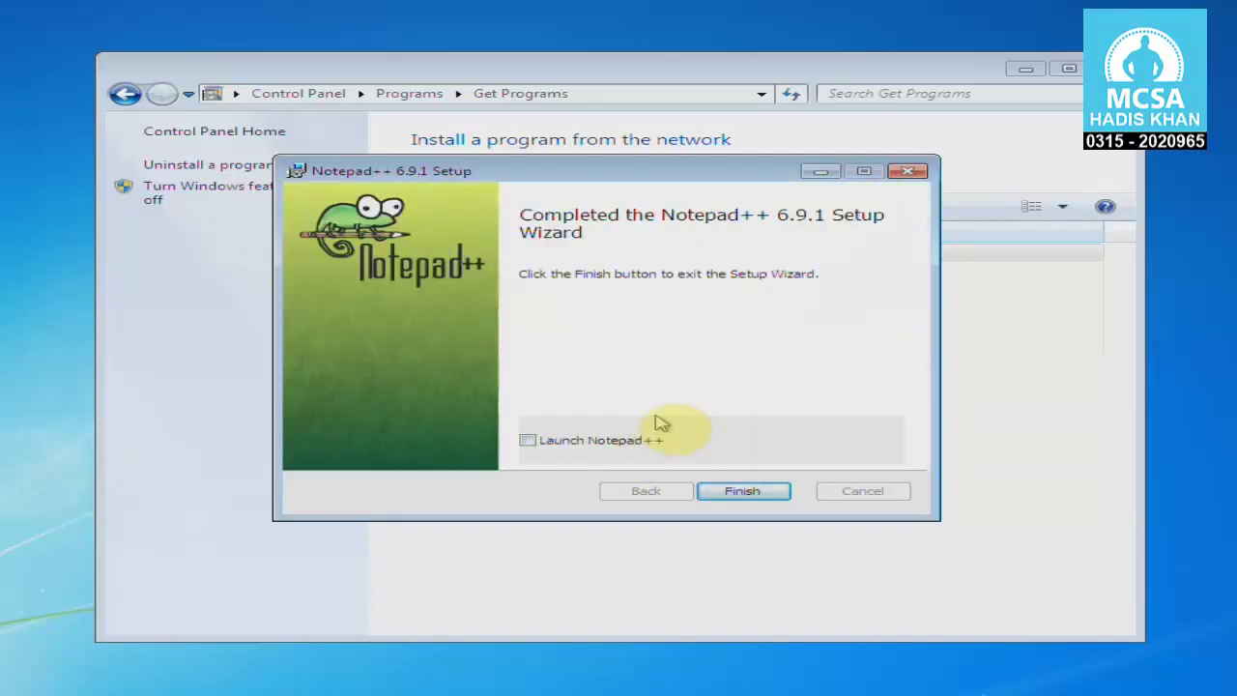
{"action": "left_click", "coordinate": [770, 494]}
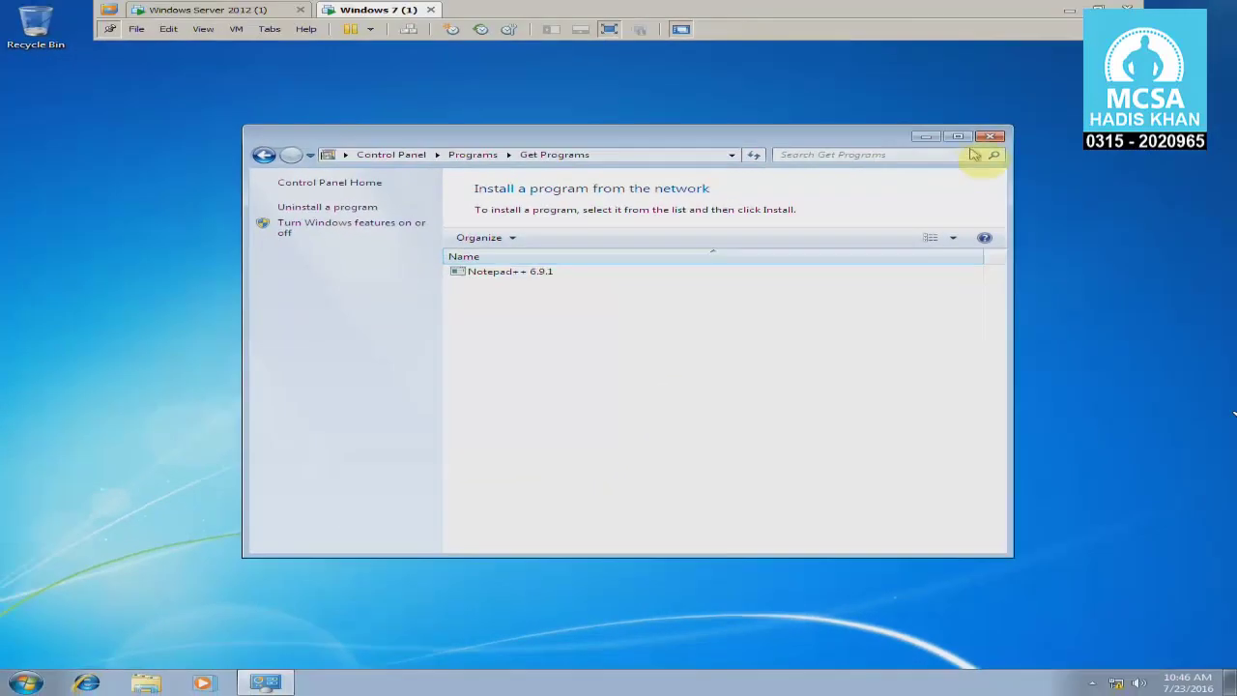
{"action": "left_click", "coordinate": [991, 137]}
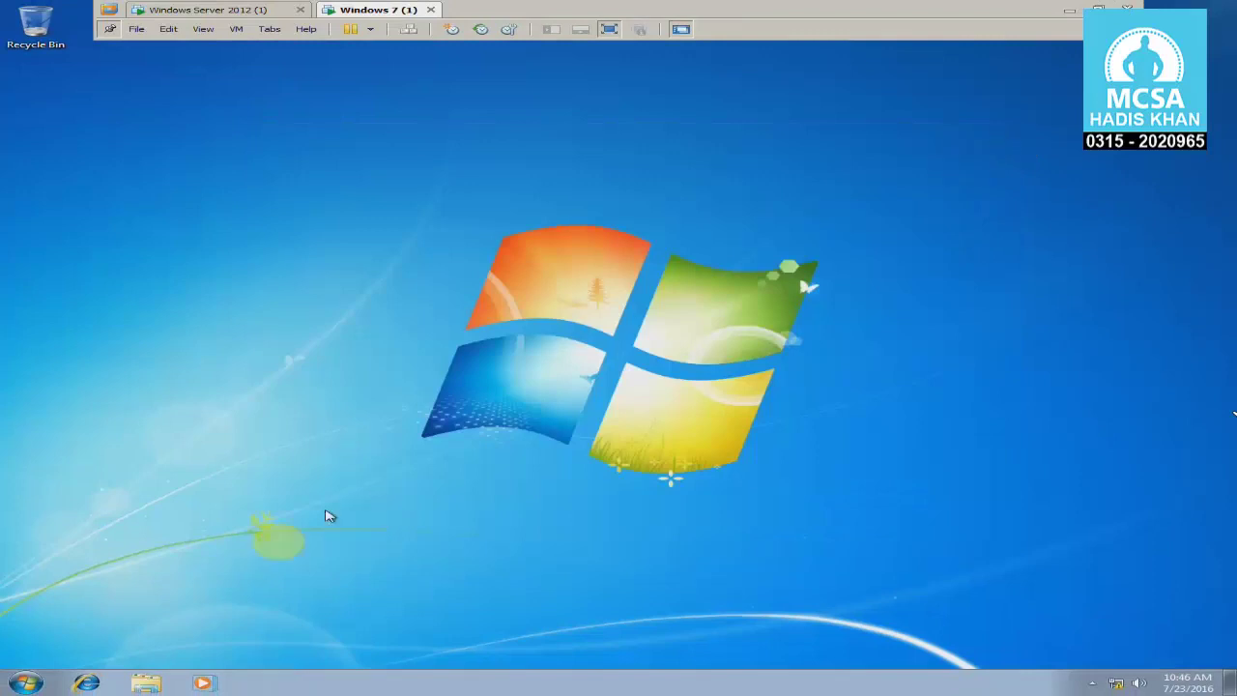
Step: Launch the installed Notepad++ on the client to check that it runs, then close it
{"action": "left_click", "coordinate": [15, 684]}
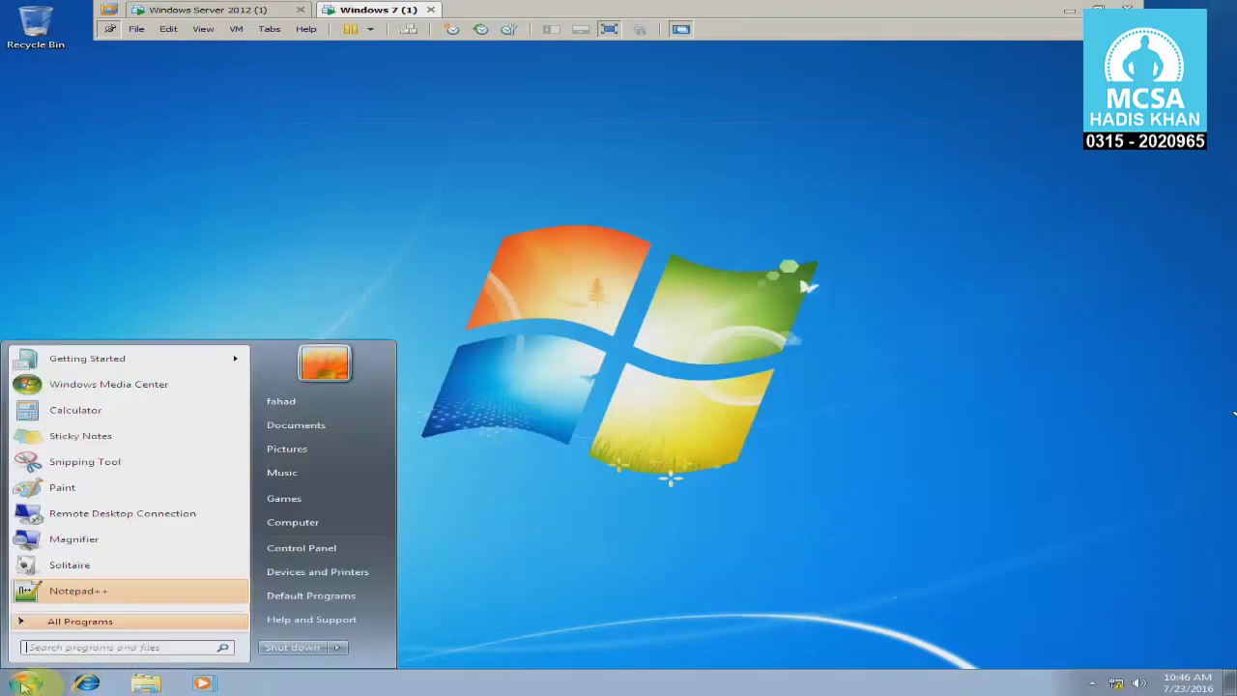
{"action": "left_click", "coordinate": [82, 597]}
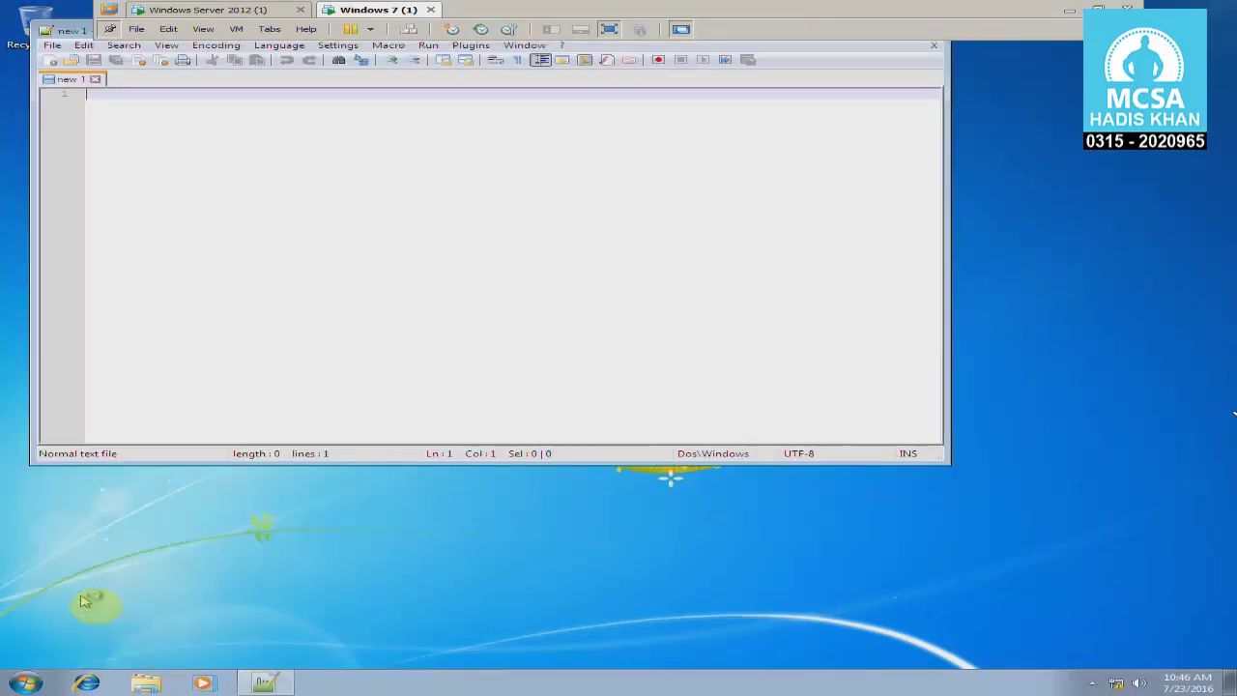
{"action": "left_click_drag", "start_coordinate": [73, 35], "coordinate": [162, 173]}
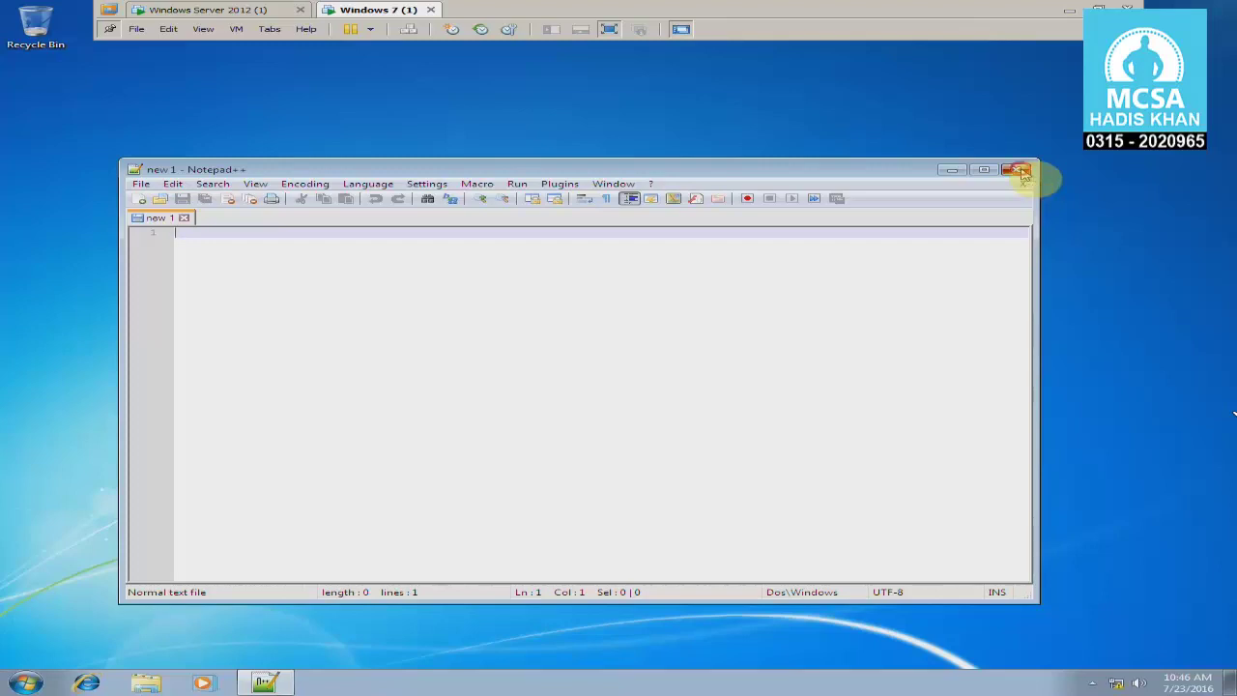
{"action": "left_click", "coordinate": [1022, 172]}
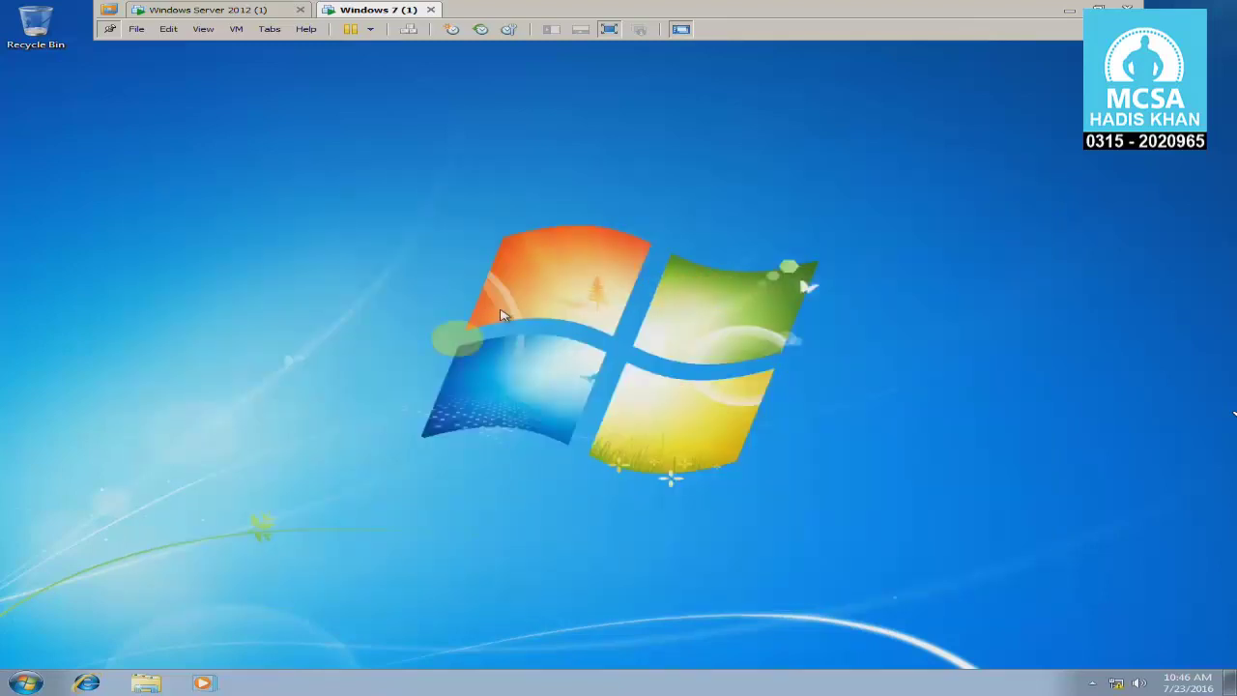
Step: End the domain user's session on the Windows 7 client
{"action": "left_click", "coordinate": [26, 682]}
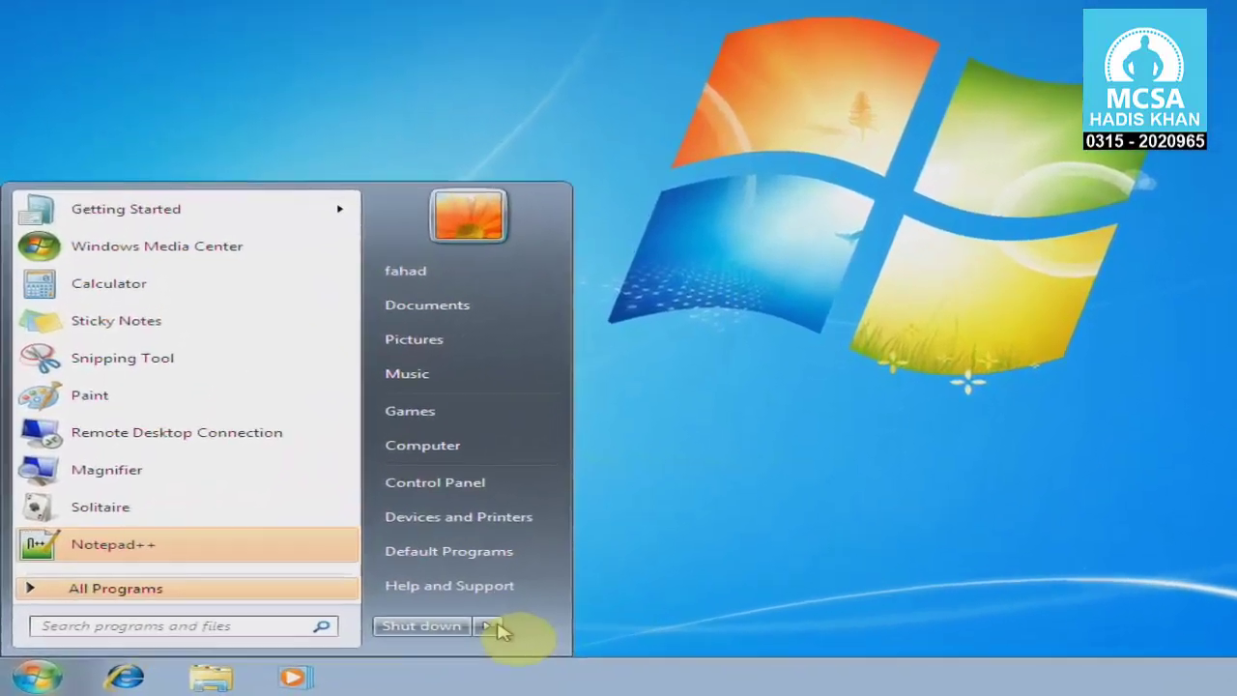
{"action": "left_click", "coordinate": [389, 640]}
{"action": "left_click", "coordinate": [421, 588]}
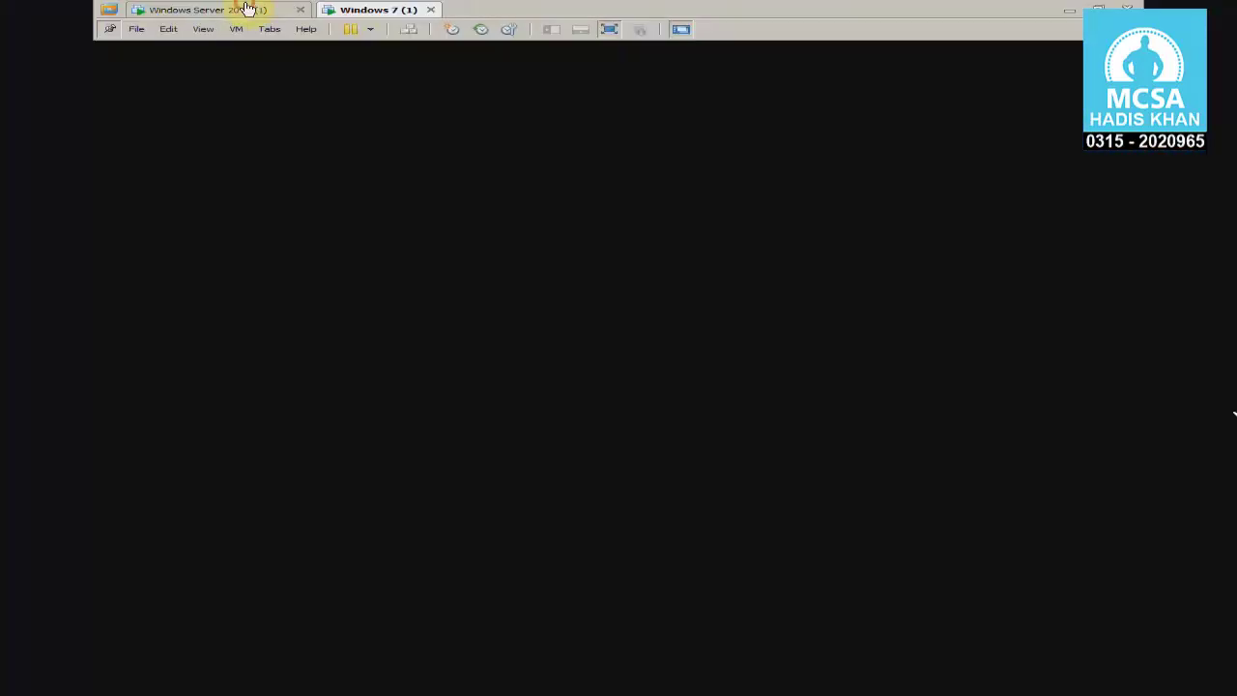
Step: Switch to the Windows Server 2012 virtual machine and open the data folder on Local Disk (C:)
{"action": "left_click", "coordinate": [243, 9]}
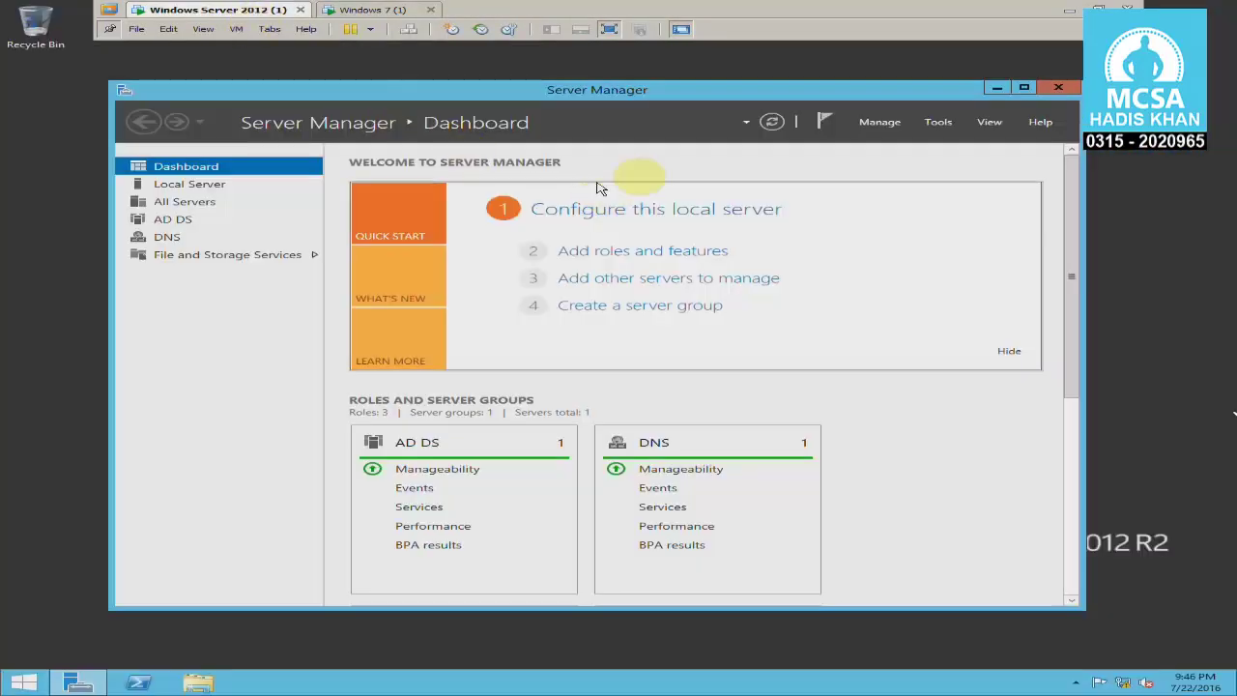
{"action": "left_click_drag", "start_coordinate": [684, 95], "coordinate": [705, 97]}
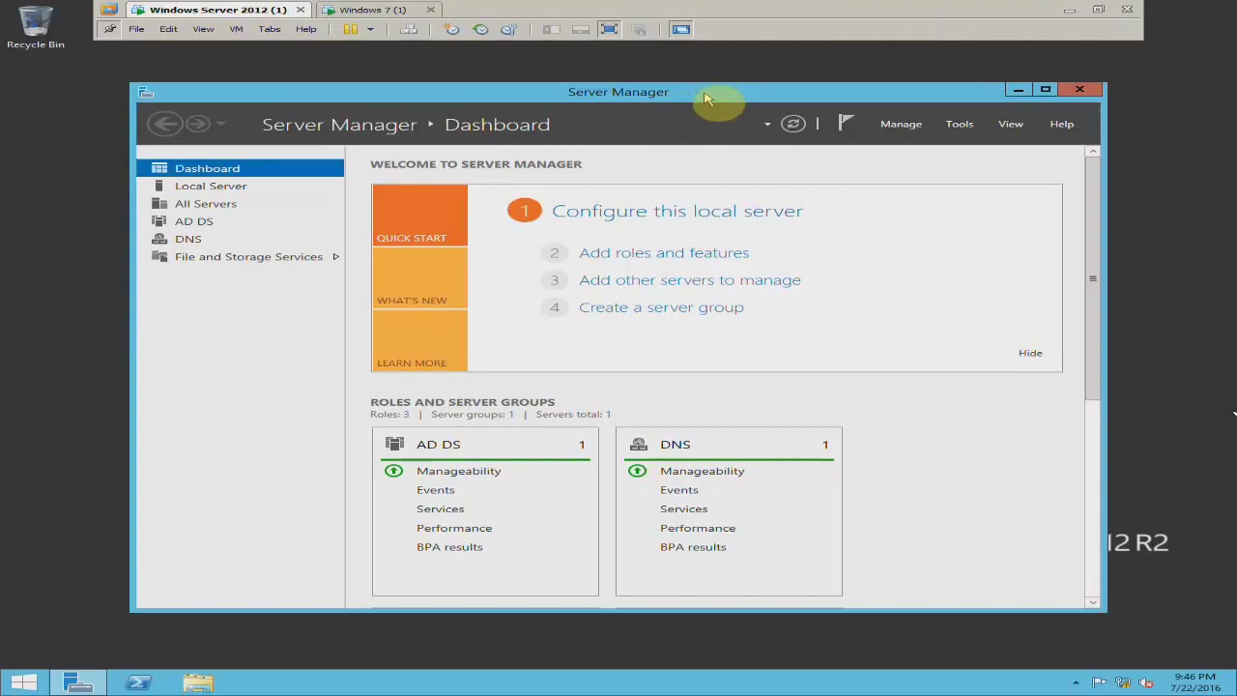
{"action": "left_click", "coordinate": [43, 223]}
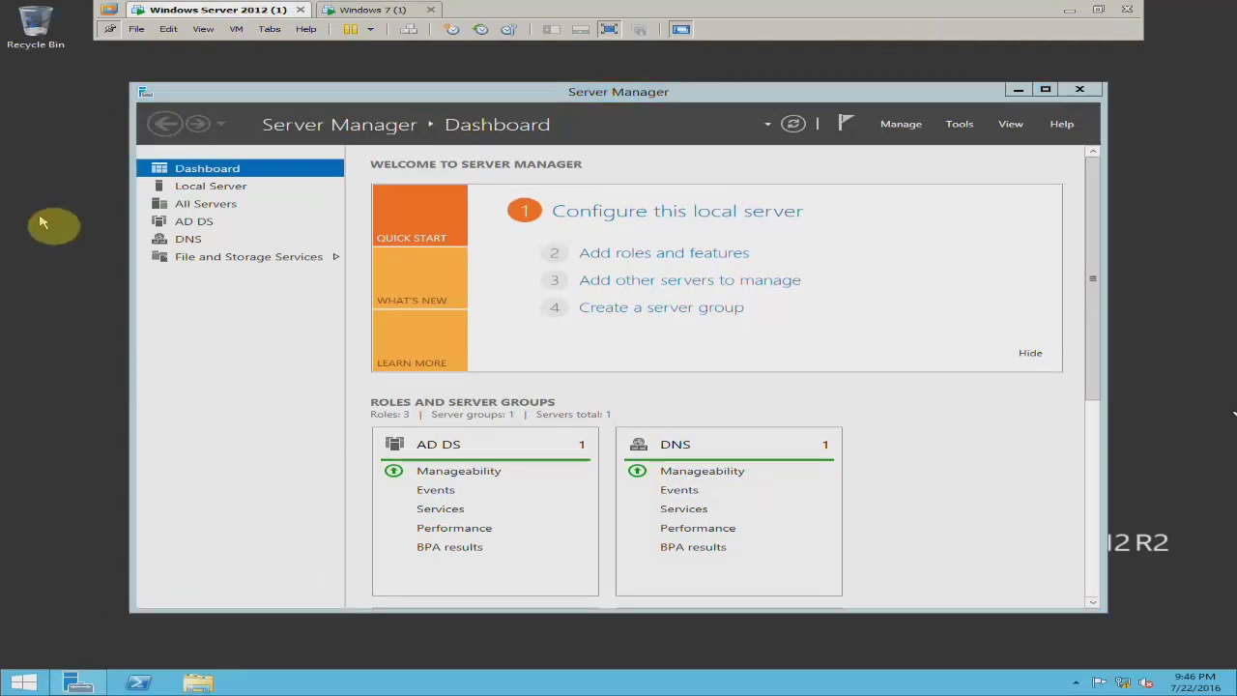
{"action": "key", "text": "super+e"}
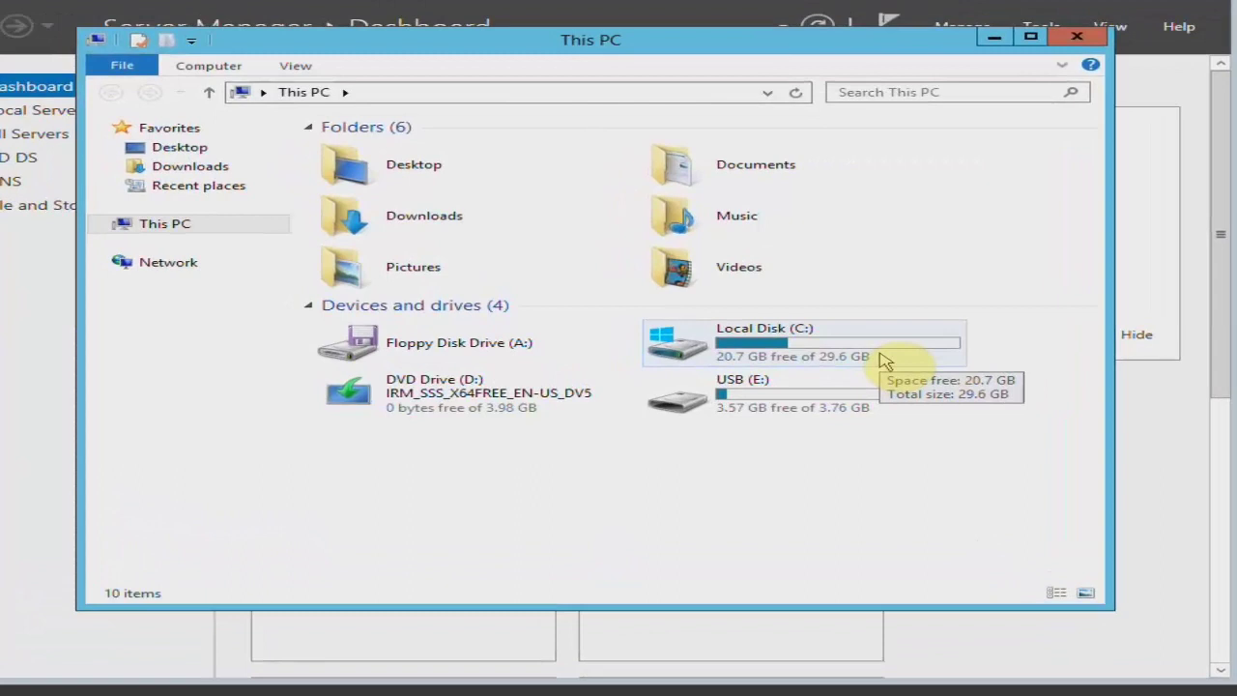
{"action": "double_click", "coordinate": [883, 359]}
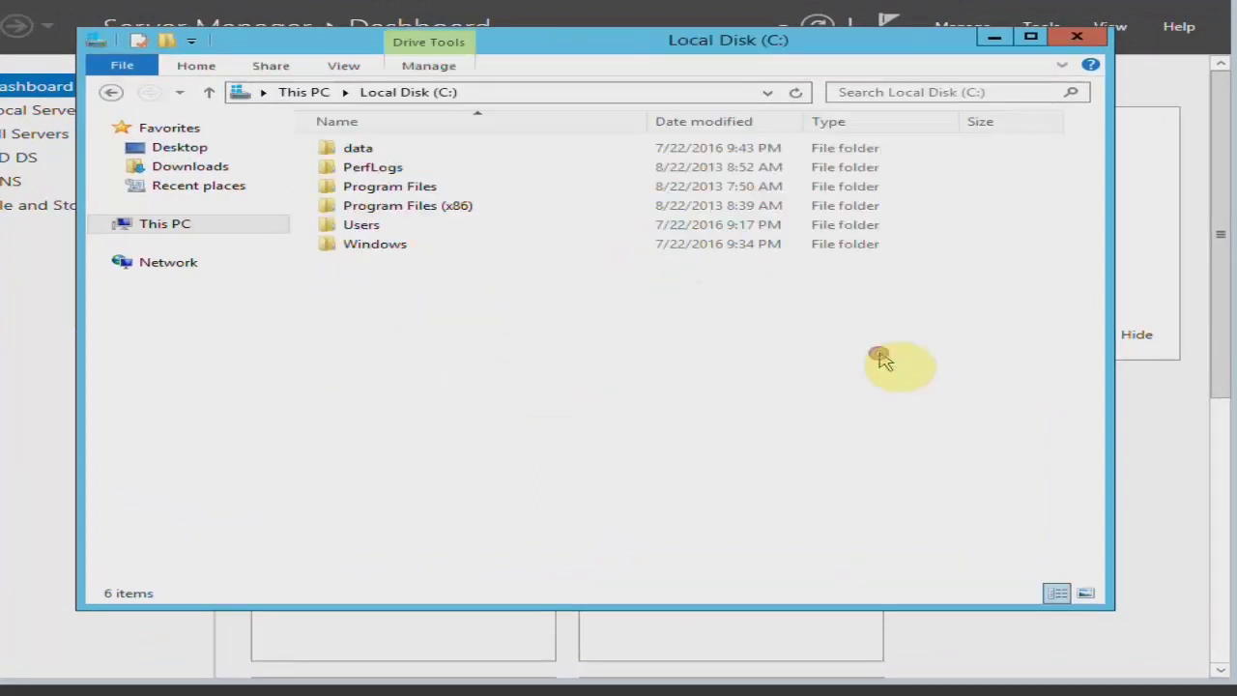
{"action": "double_click", "coordinate": [352, 155]}
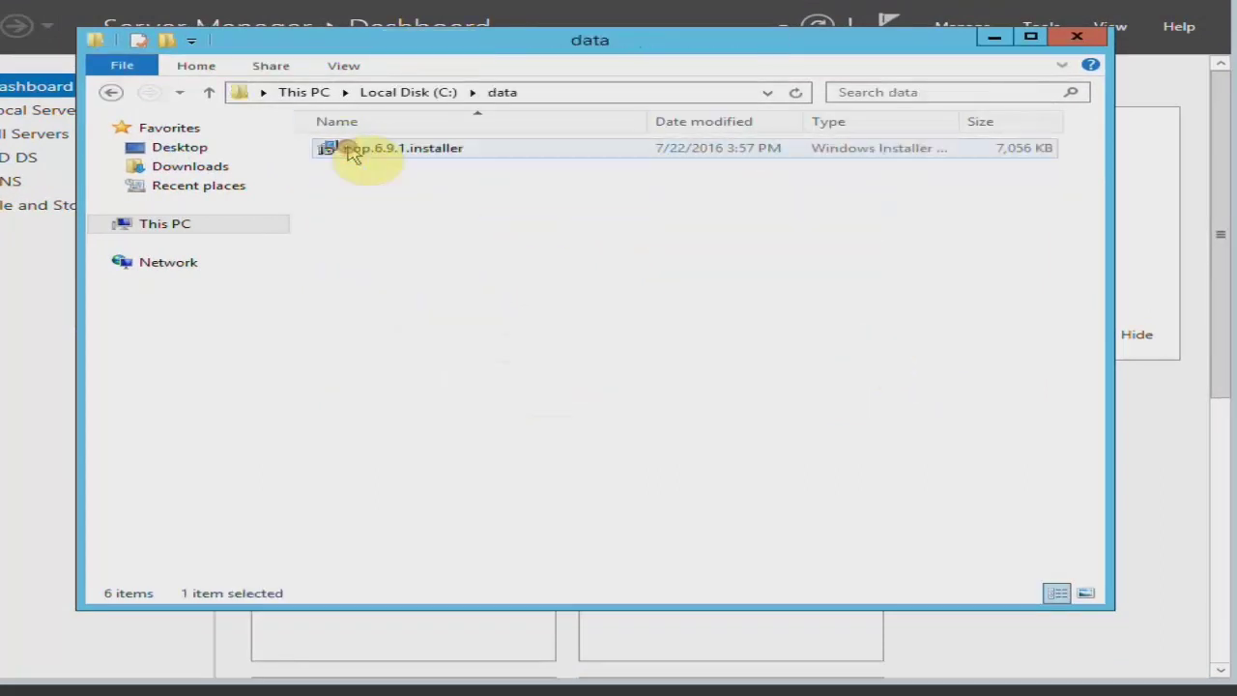
Step: Install Notepad++ 6.9.1 on the server from npp.6.9.1.installer, accepting the licence and keeping the default features and location, without launching it, and close the folder
{"action": "double_click", "coordinate": [391, 157]}
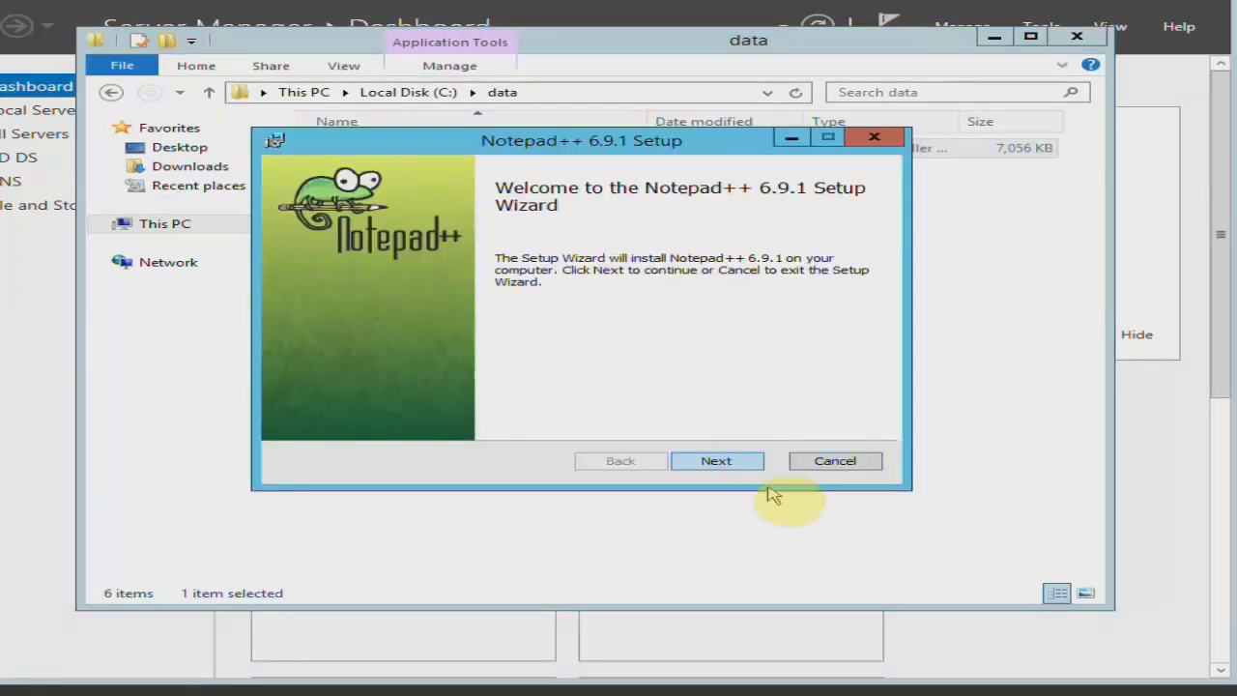
{"action": "left_click", "coordinate": [735, 462]}
{"action": "left_click", "coordinate": [522, 421]}
{"action": "left_click", "coordinate": [710, 462]}
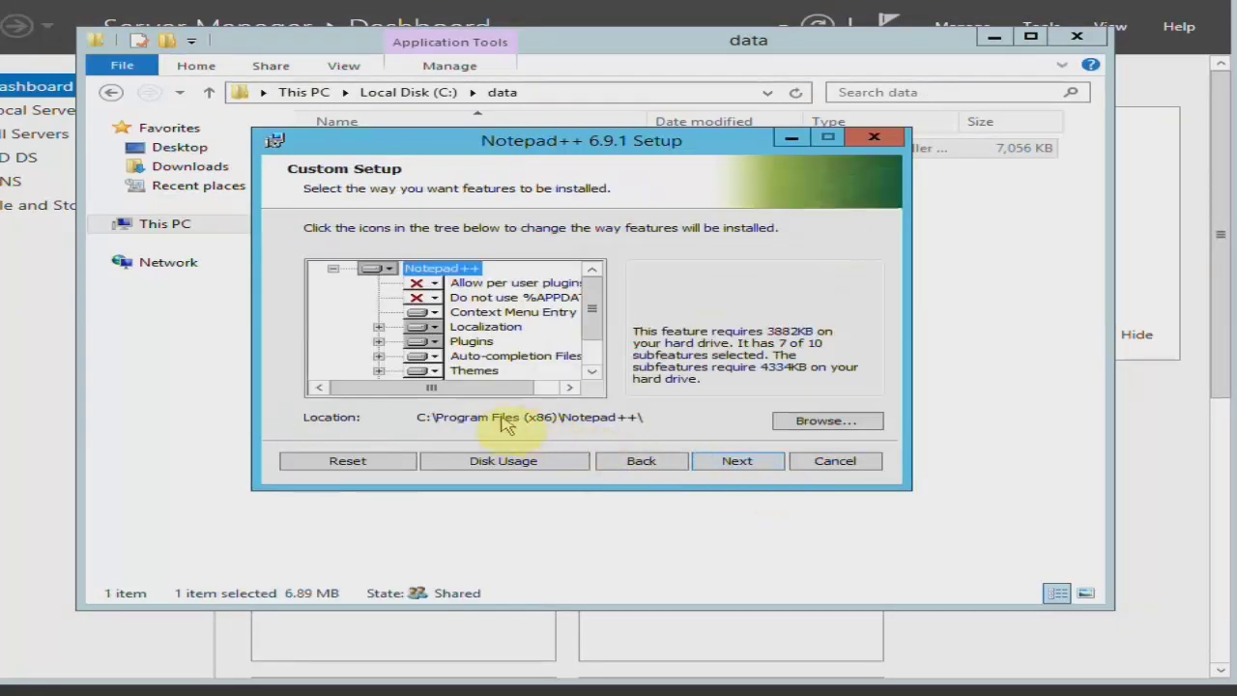
{"action": "left_click", "coordinate": [717, 462]}
{"action": "left_click", "coordinate": [717, 462]}
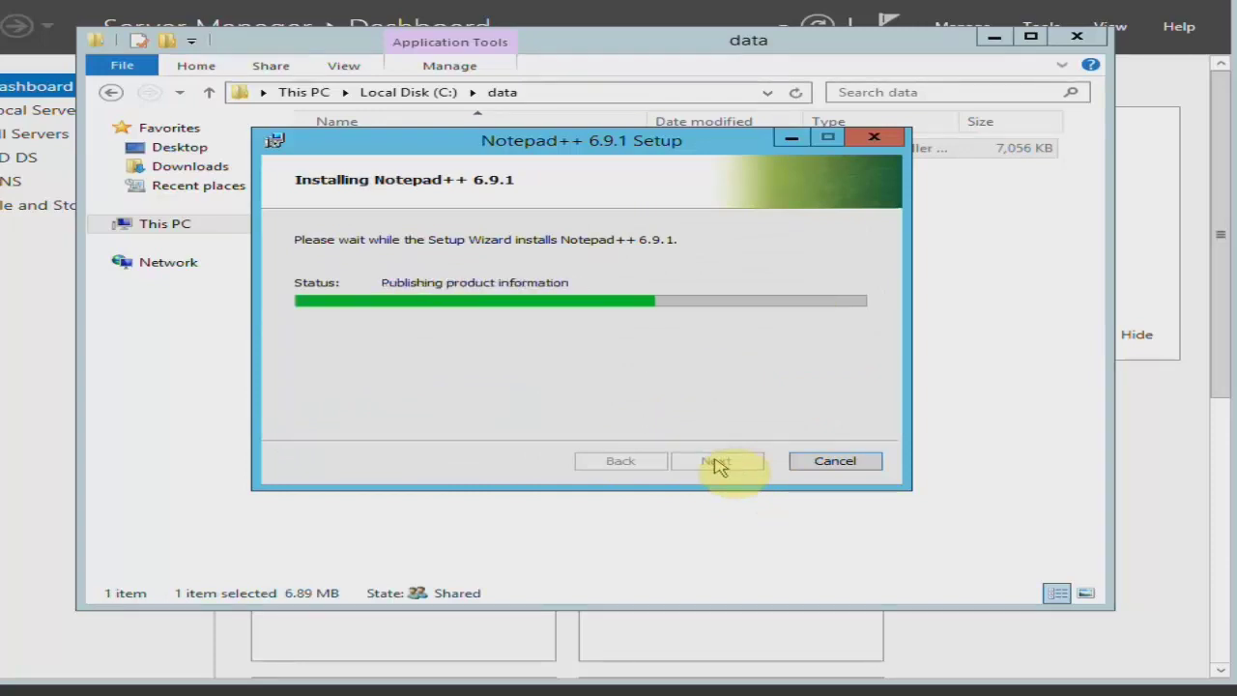
{"action": "left_click", "coordinate": [609, 417]}
{"action": "left_click", "coordinate": [715, 461]}
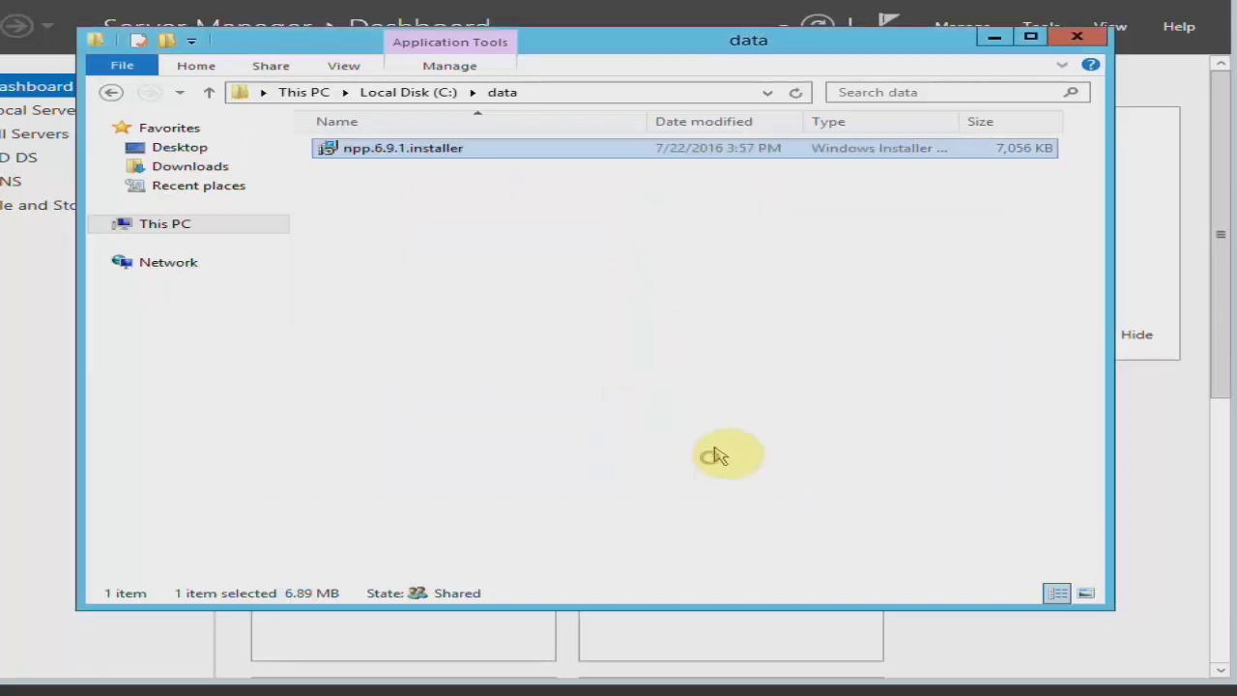
{"action": "left_click", "coordinate": [1077, 38]}
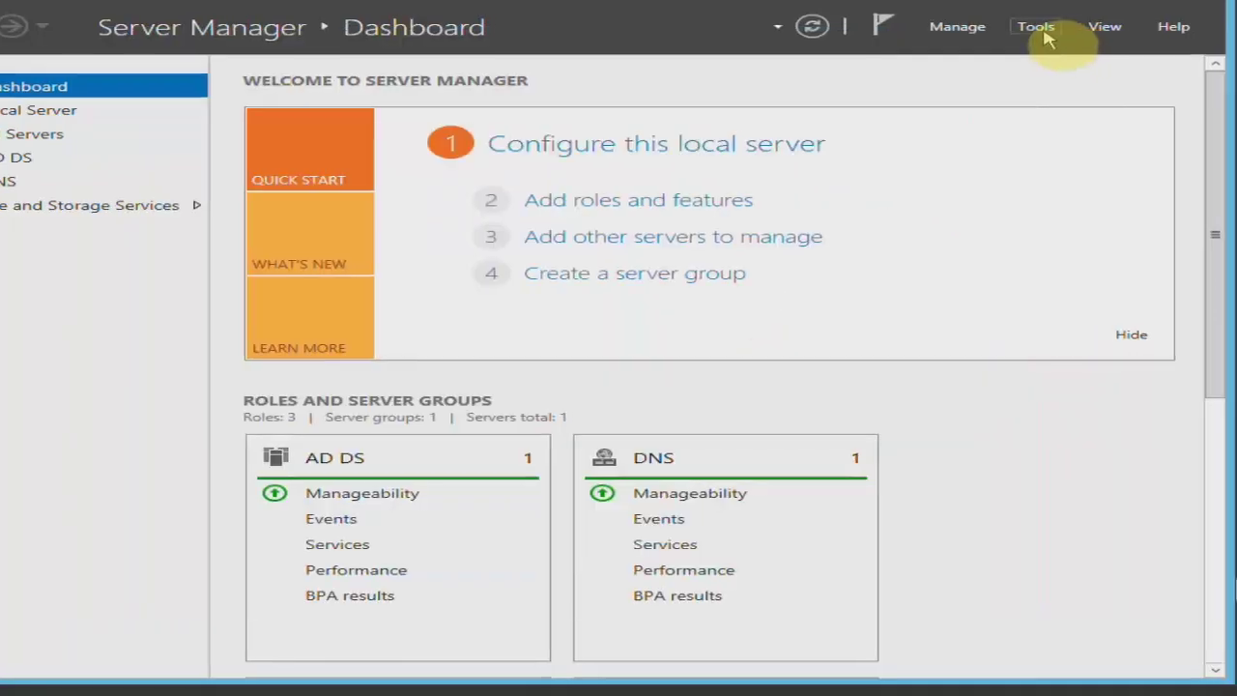
Step: Open the software GPO linked to the software organizational unit for editing from Group Policy Management
{"action": "left_click", "coordinate": [1040, 27]}
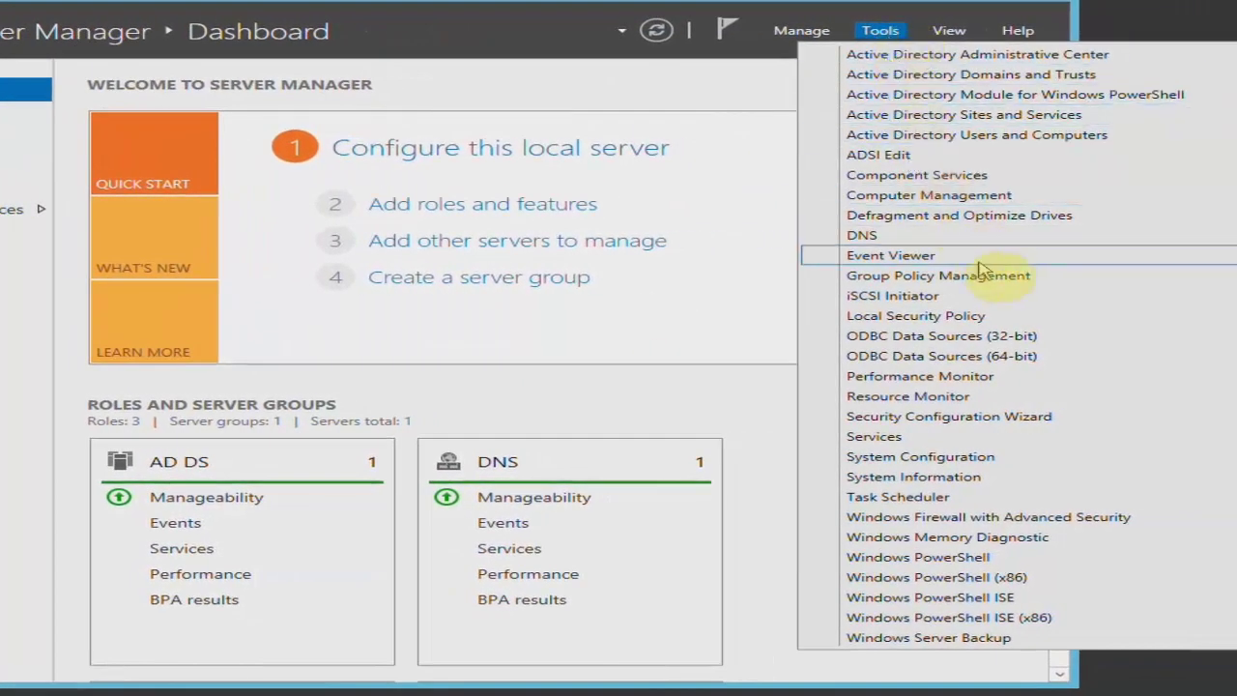
{"action": "left_click", "coordinate": [1063, 273]}
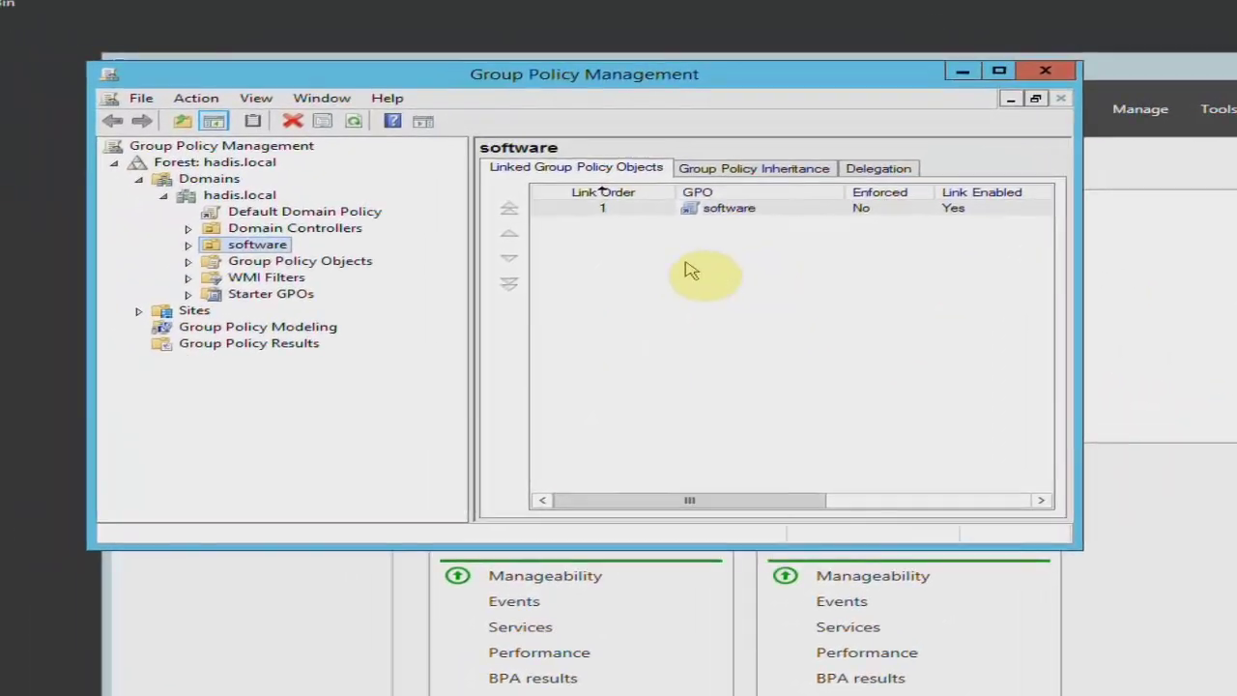
{"action": "left_click", "coordinate": [187, 244]}
{"action": "left_click", "coordinate": [254, 261]}
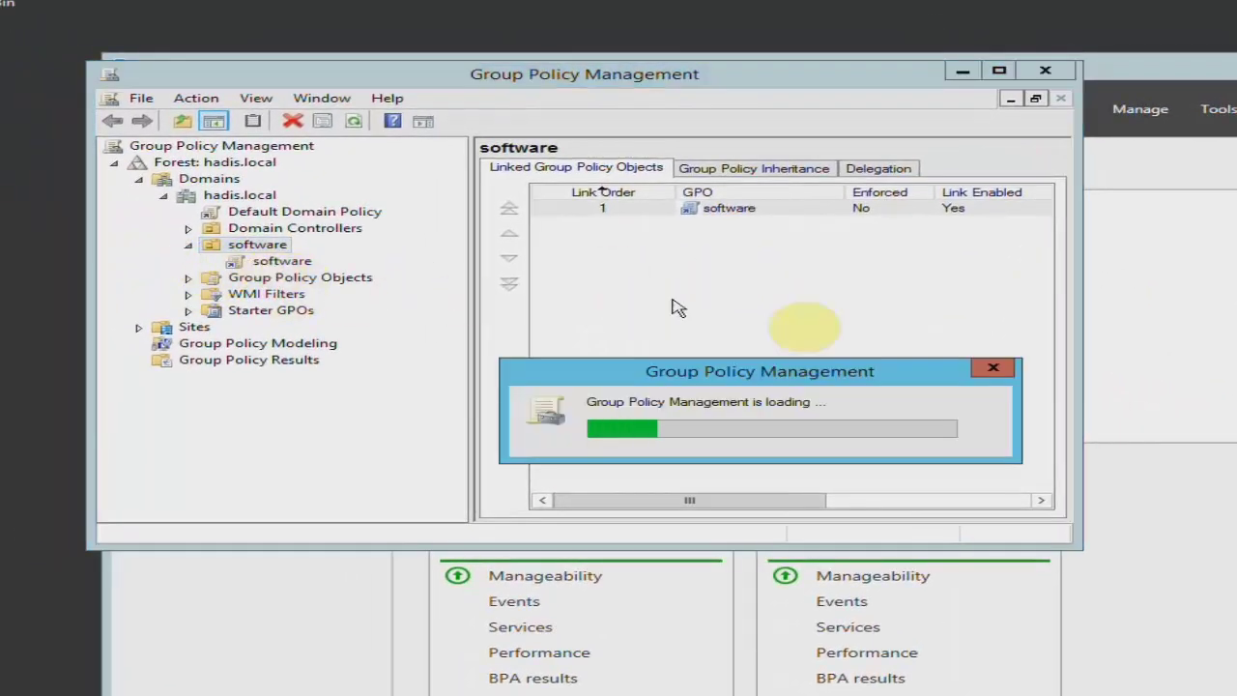
{"action": "left_click", "coordinate": [990, 367]}
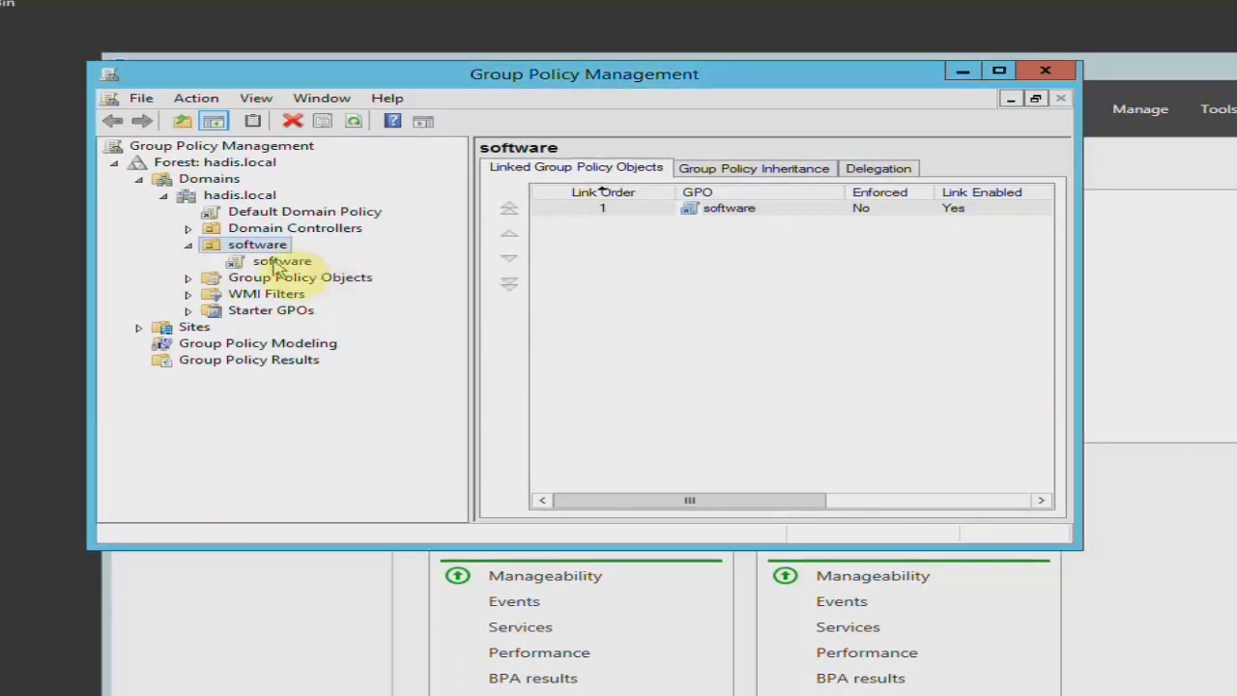
{"action": "right_click", "coordinate": [277, 268]}
{"action": "left_click", "coordinate": [295, 278]}
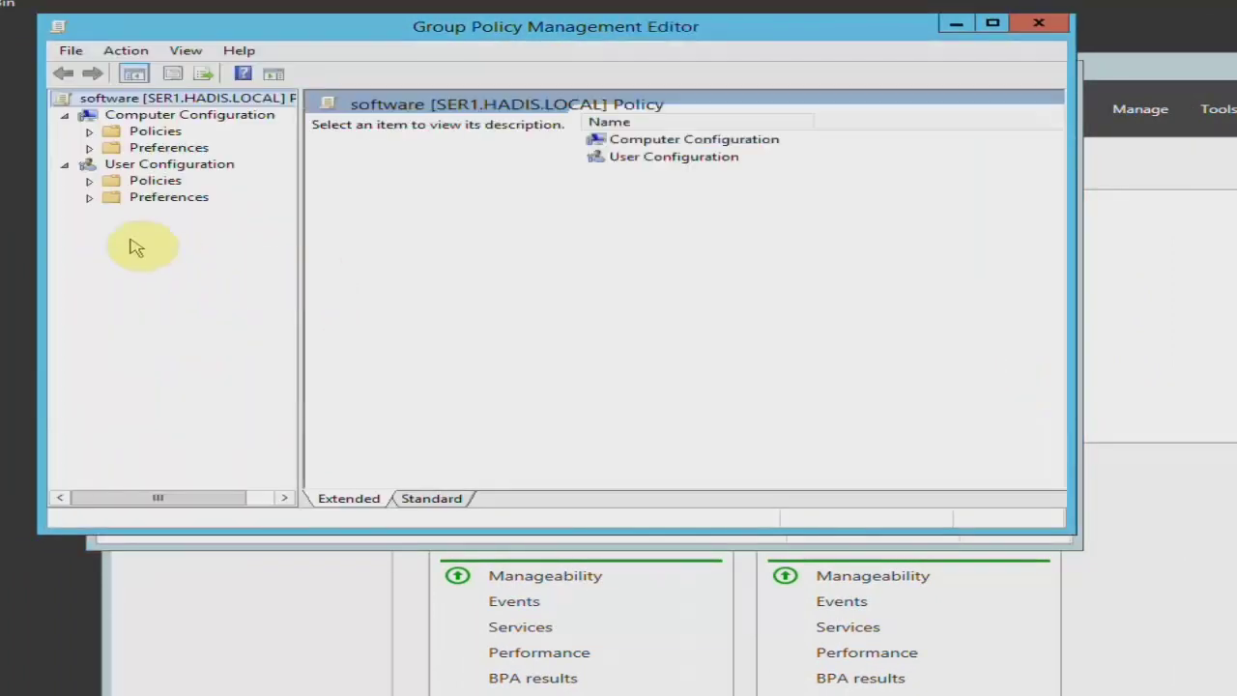
Step: Create new Software Restriction Policies under the Security Settings of the User Configuration's Windows Settings in the software GPO
{"action": "left_click", "coordinate": [89, 181]}
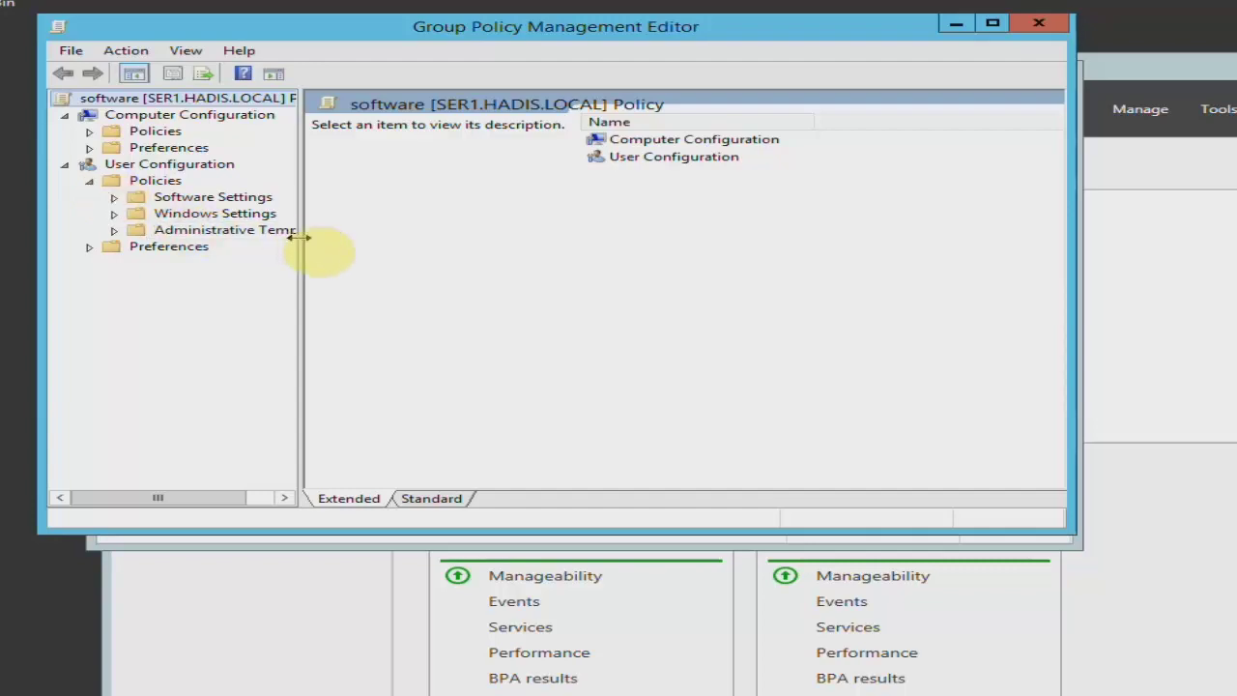
{"action": "left_click_drag", "start_coordinate": [298, 237], "coordinate": [387, 235]}
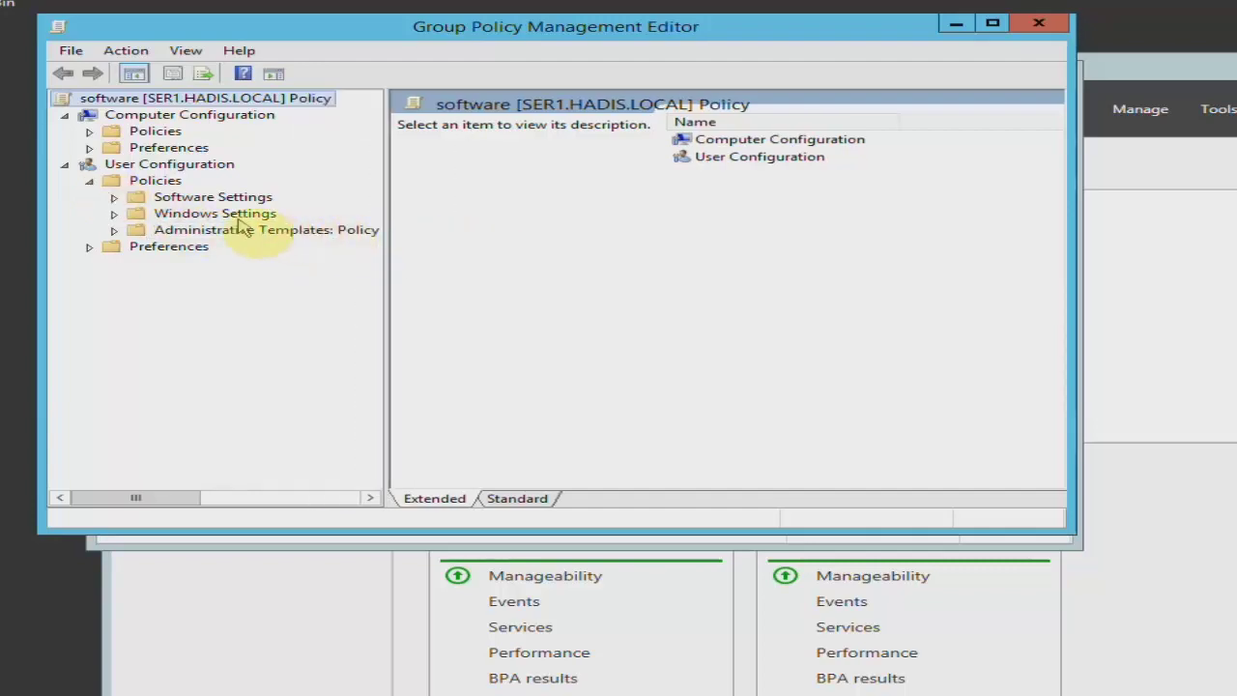
{"action": "left_click", "coordinate": [113, 214]}
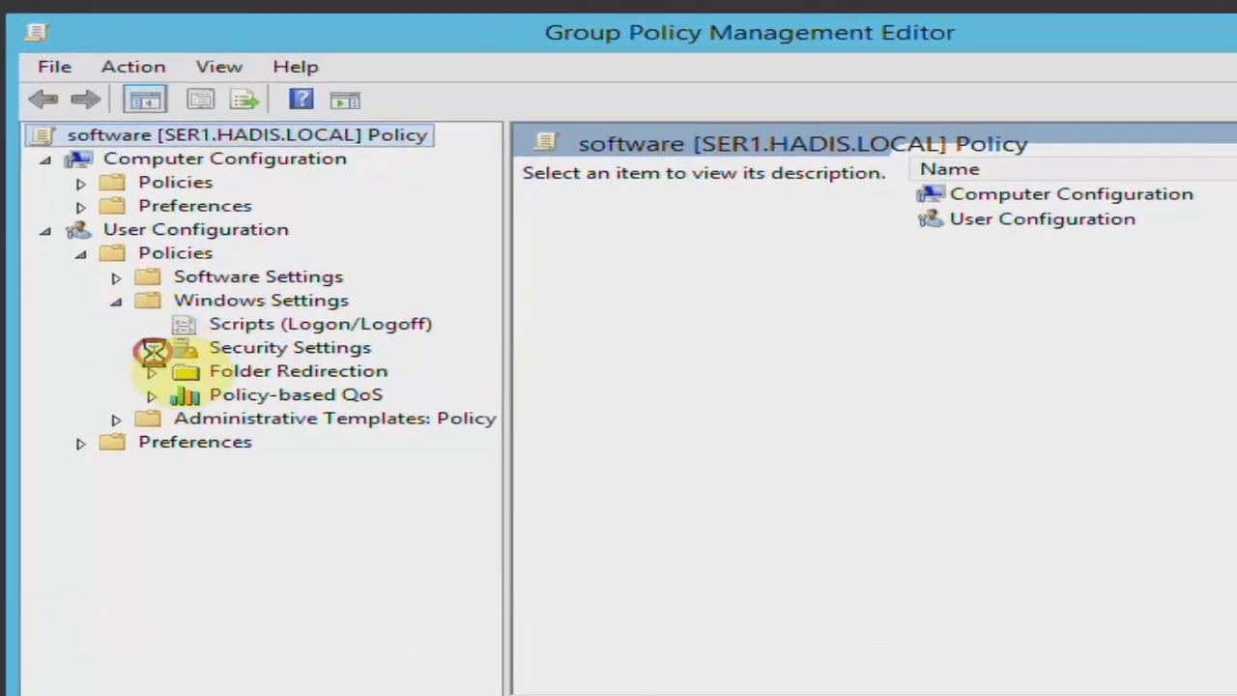
{"action": "left_click", "coordinate": [152, 348]}
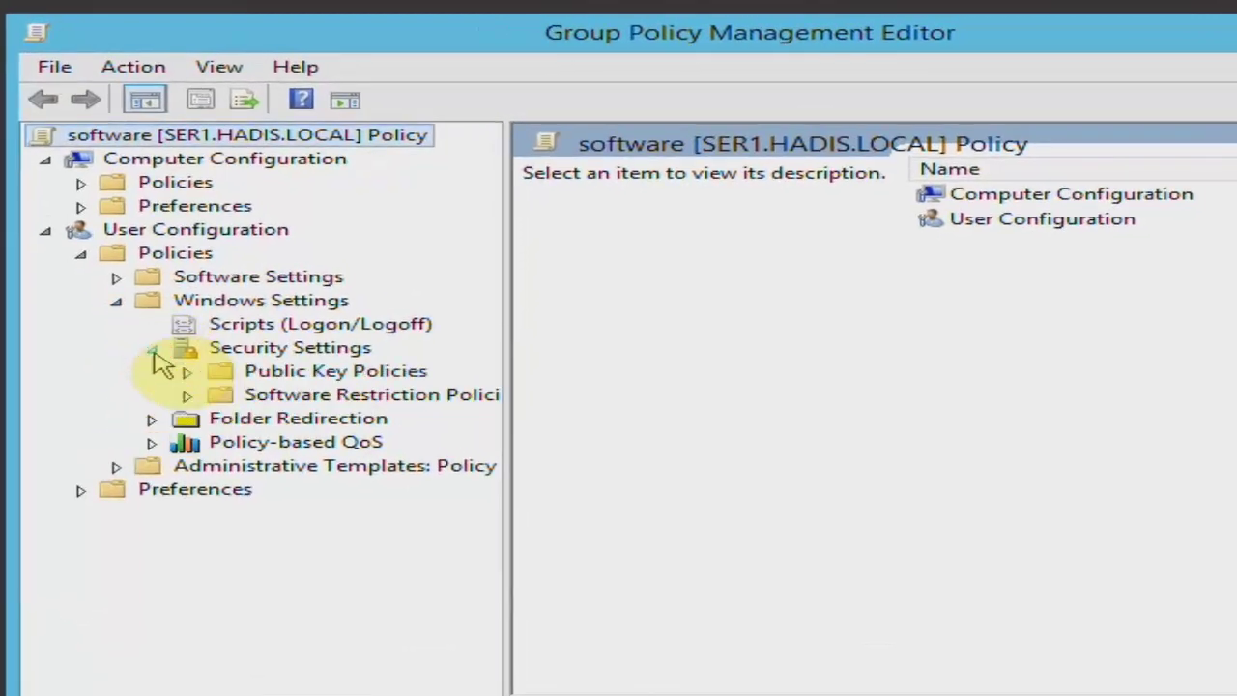
{"action": "left_click", "coordinate": [251, 397]}
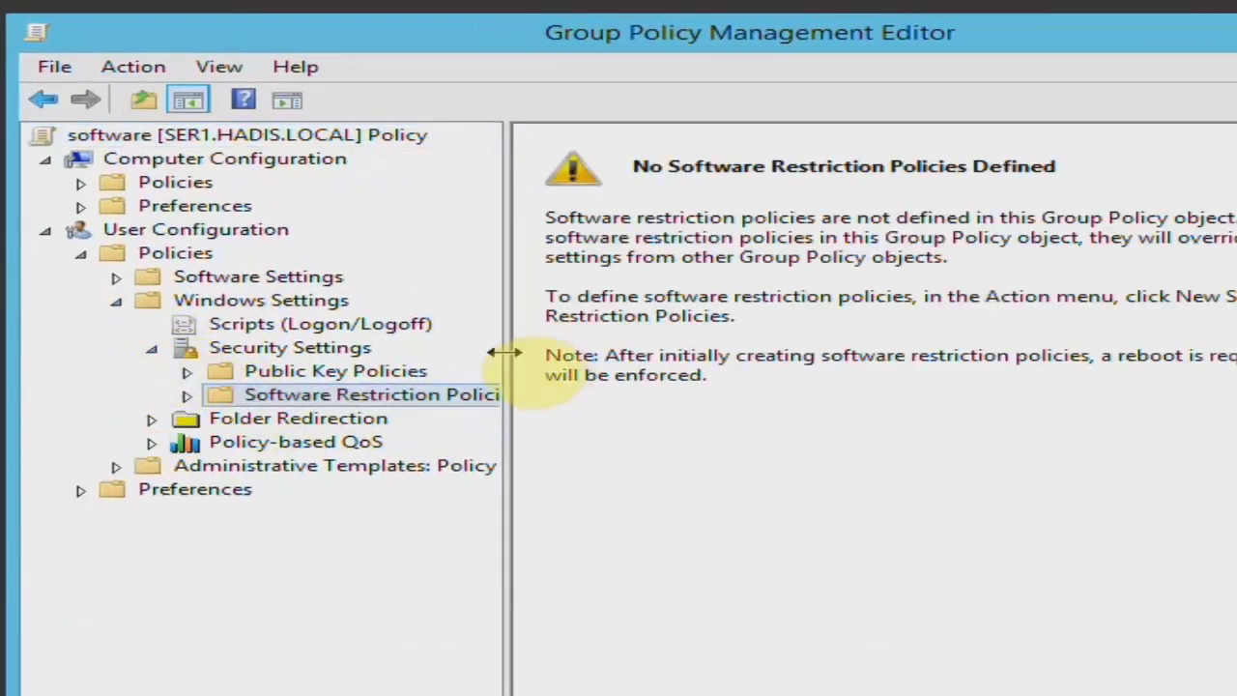
{"action": "left_click_drag", "start_coordinate": [503, 353], "coordinate": [691, 353]}
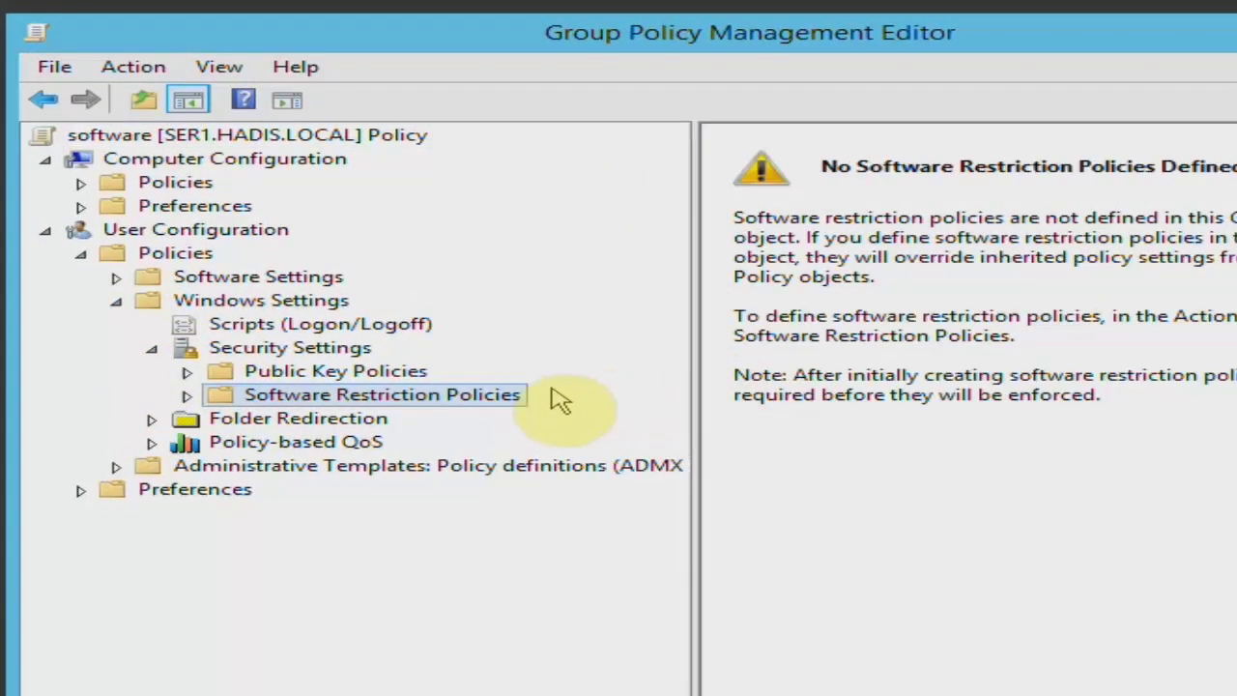
{"action": "left_click", "coordinate": [489, 398]}
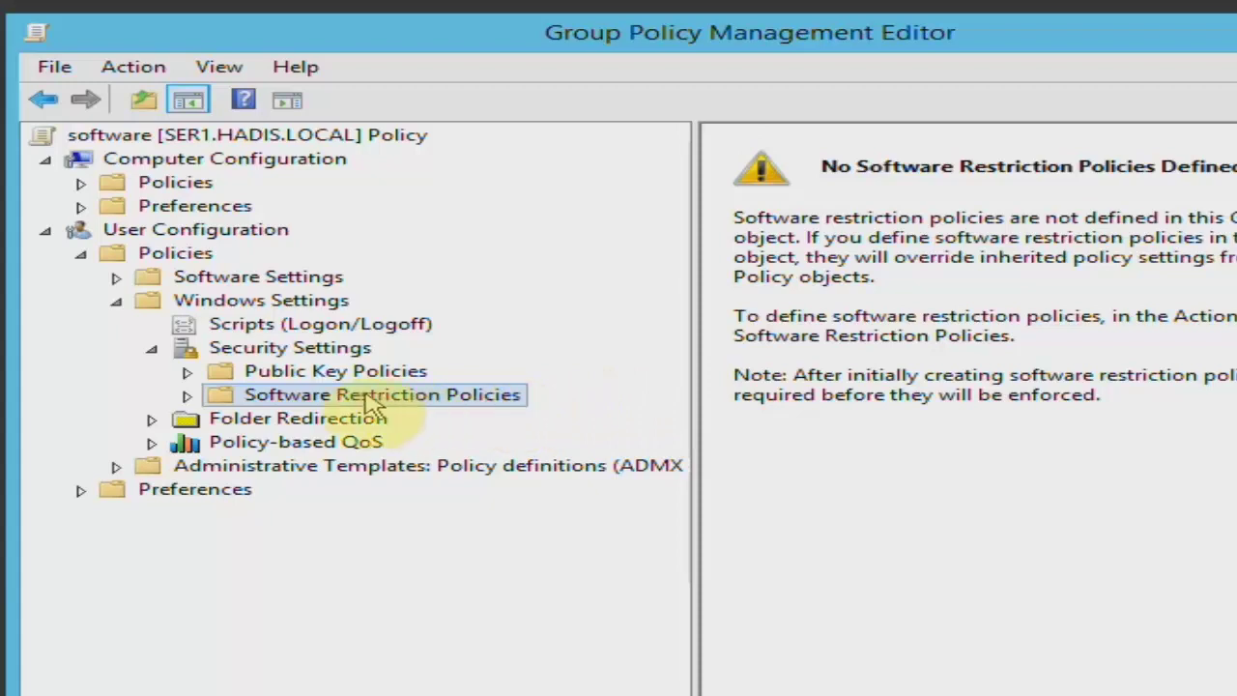
{"action": "right_click", "coordinate": [257, 395]}
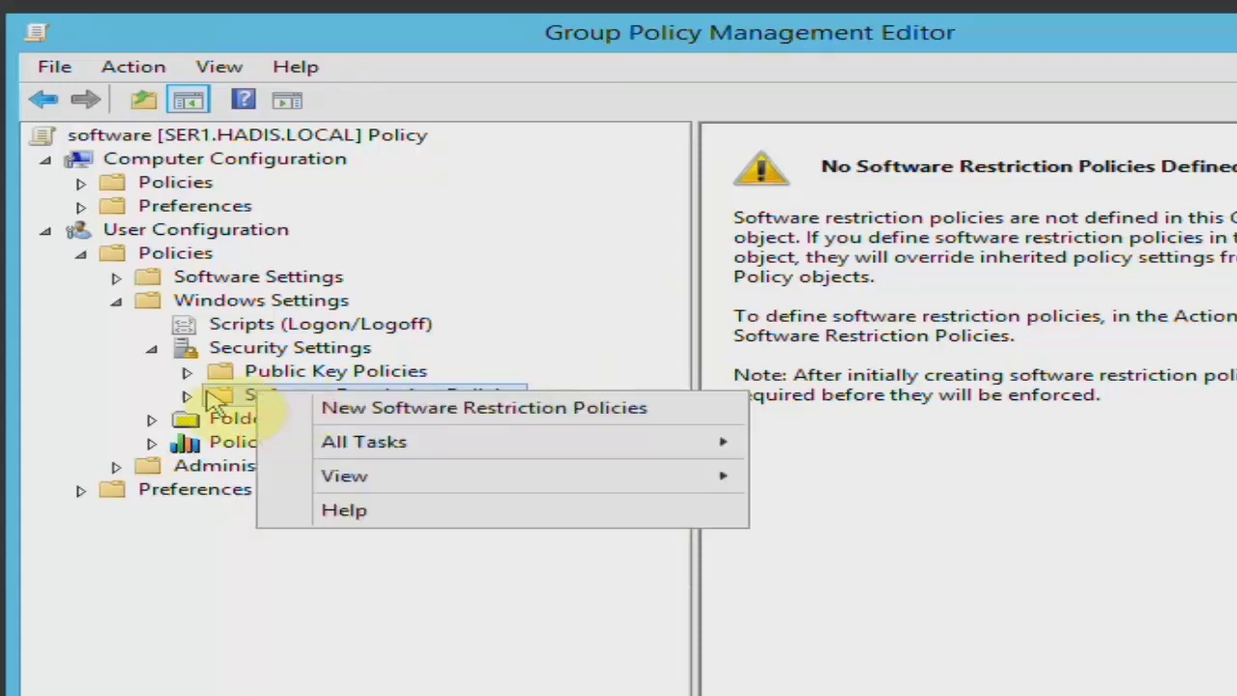
{"action": "left_click", "coordinate": [284, 414]}
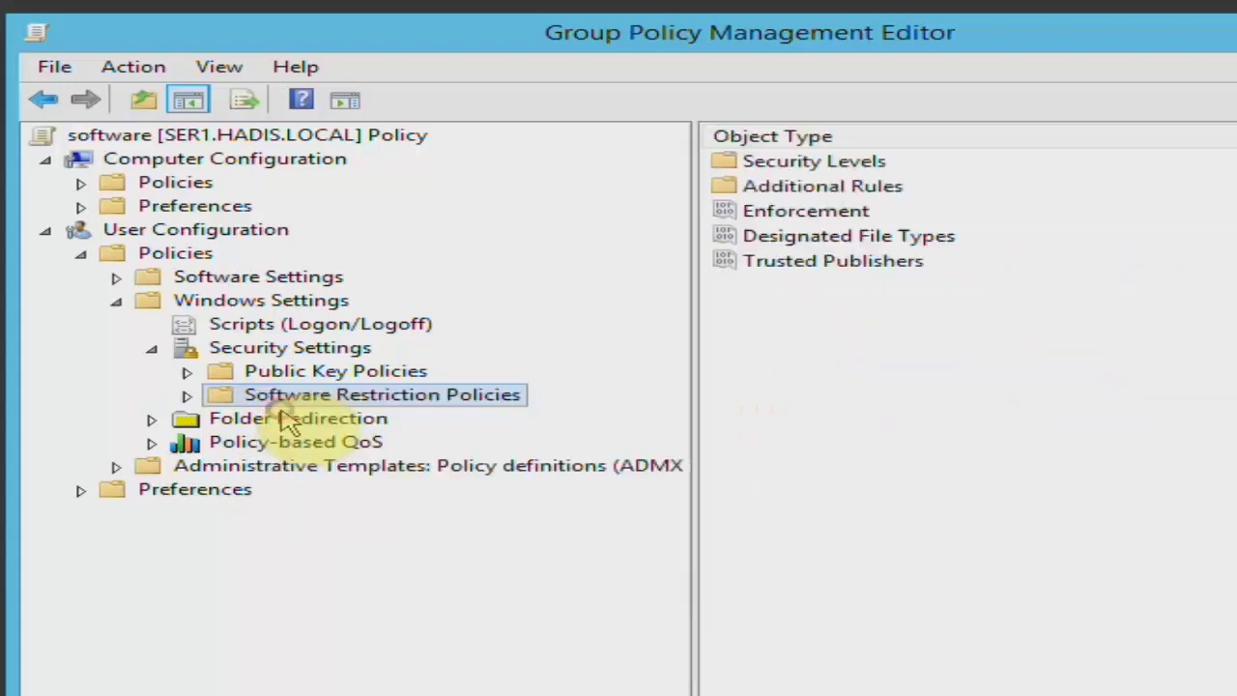
Step: Examine the Disallowed, Basic User and Unrestricted security levels and their descriptions in Software Restriction Policies
{"action": "left_click", "coordinate": [187, 395]}
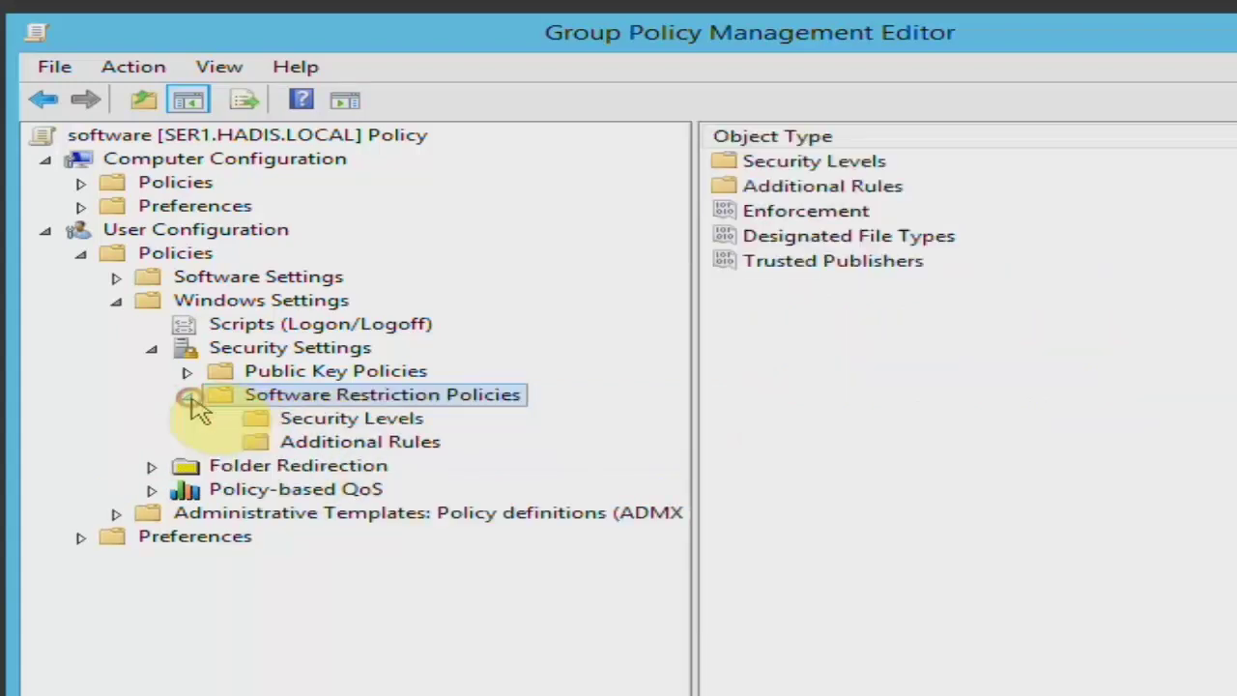
{"action": "left_click", "coordinate": [396, 425]}
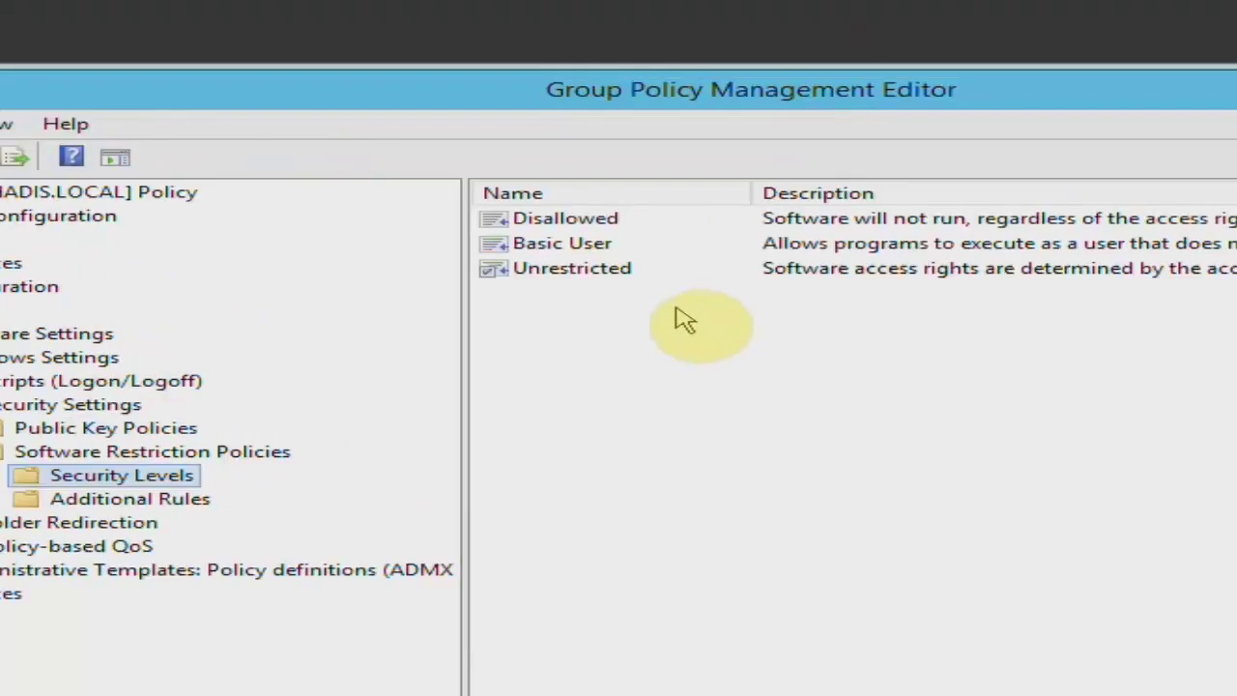
{"action": "left_click", "coordinate": [649, 222]}
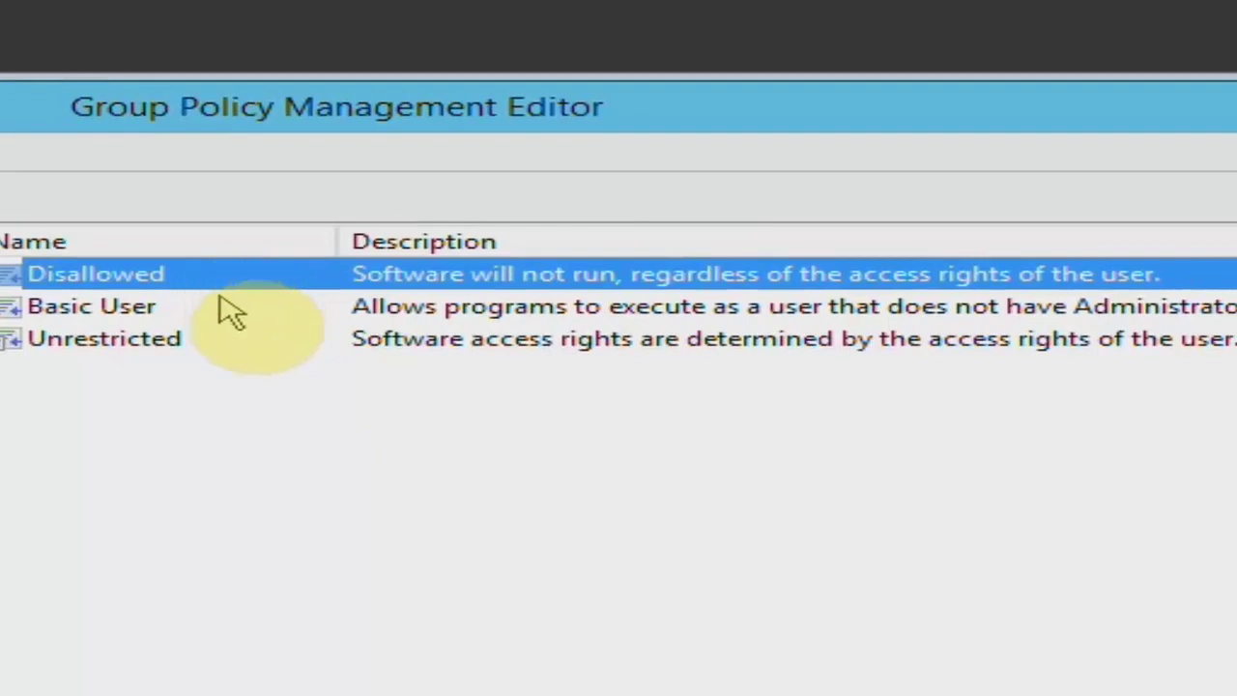
{"action": "left_click", "coordinate": [225, 317]}
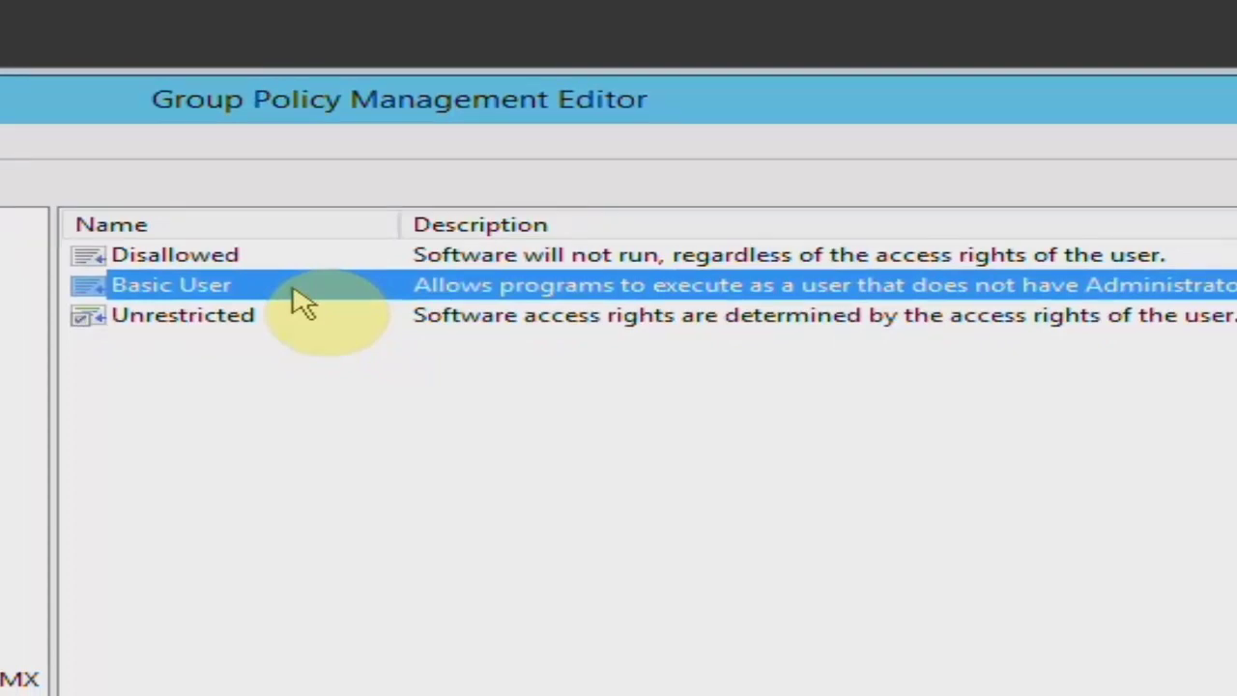
{"action": "left_click", "coordinate": [359, 325]}
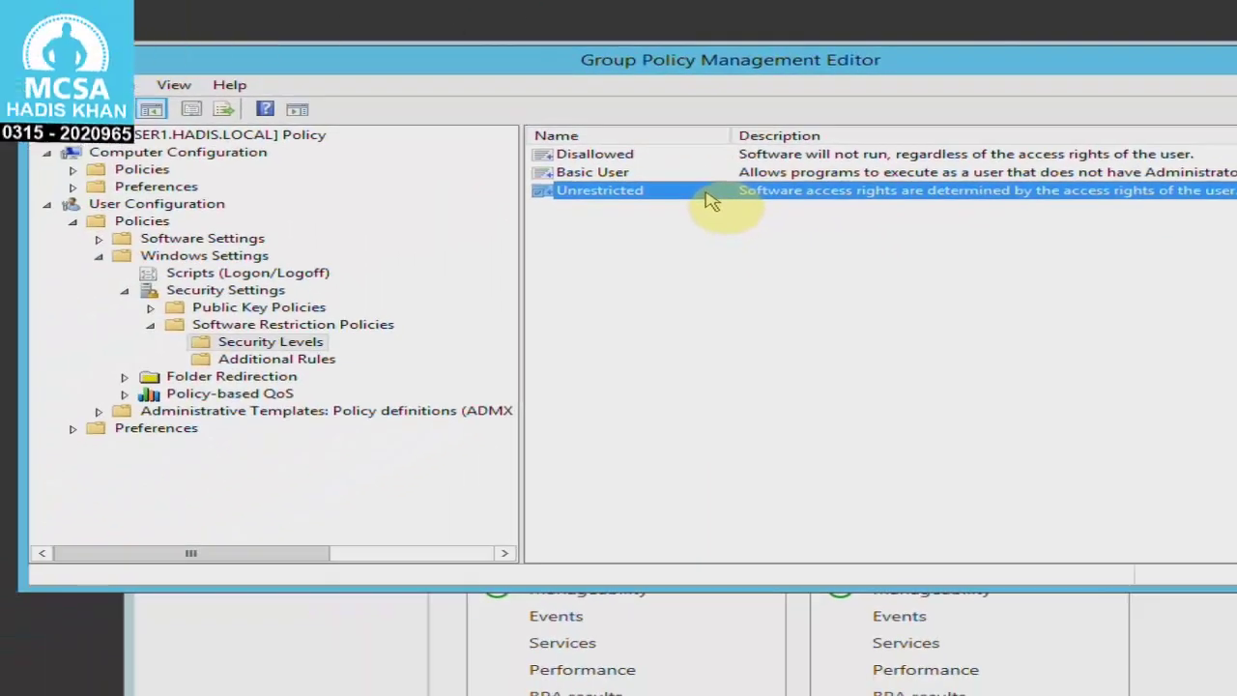
Step: Start a new hash rule under Additional Rules of Software Restriction Policies with its security level set to Disallowed
{"action": "left_click", "coordinate": [290, 361]}
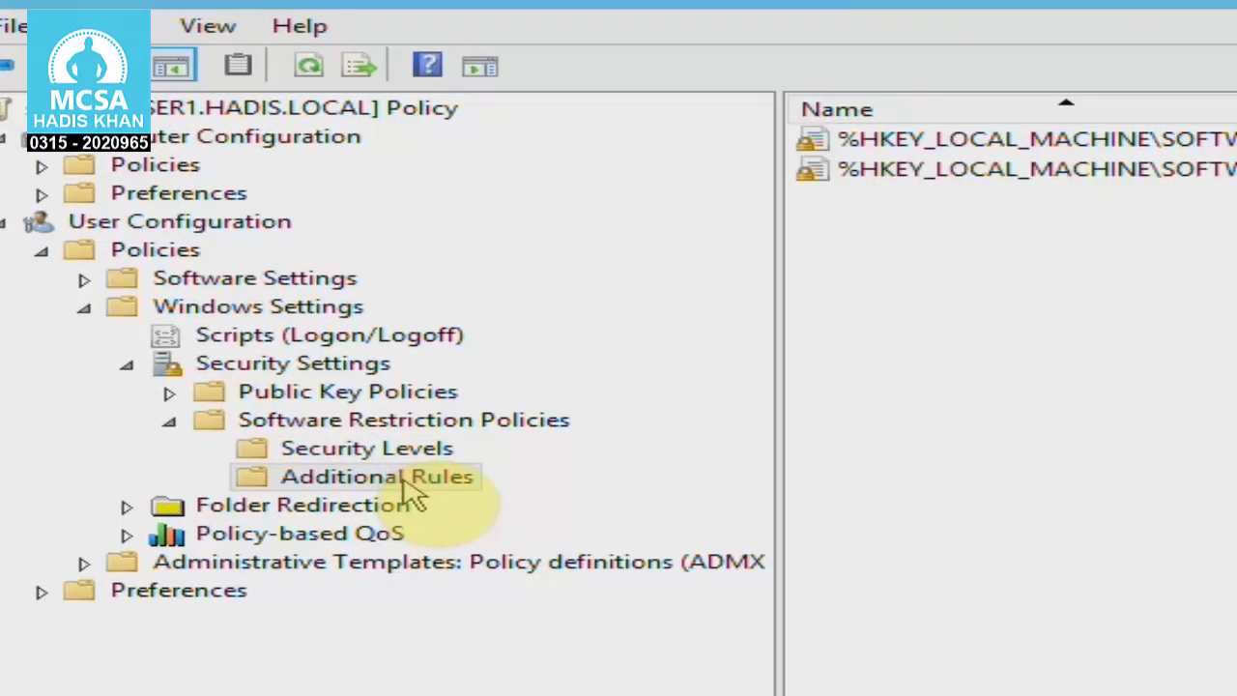
{"action": "left_click", "coordinate": [411, 483]}
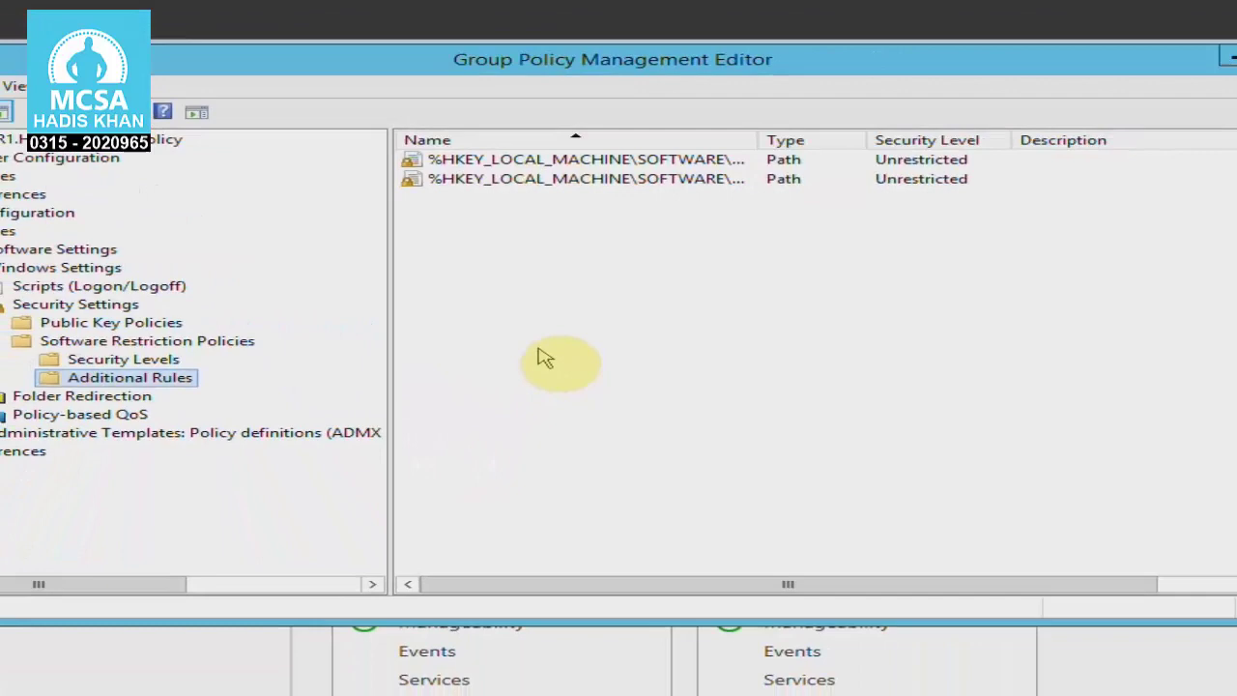
{"action": "right_click", "coordinate": [524, 304]}
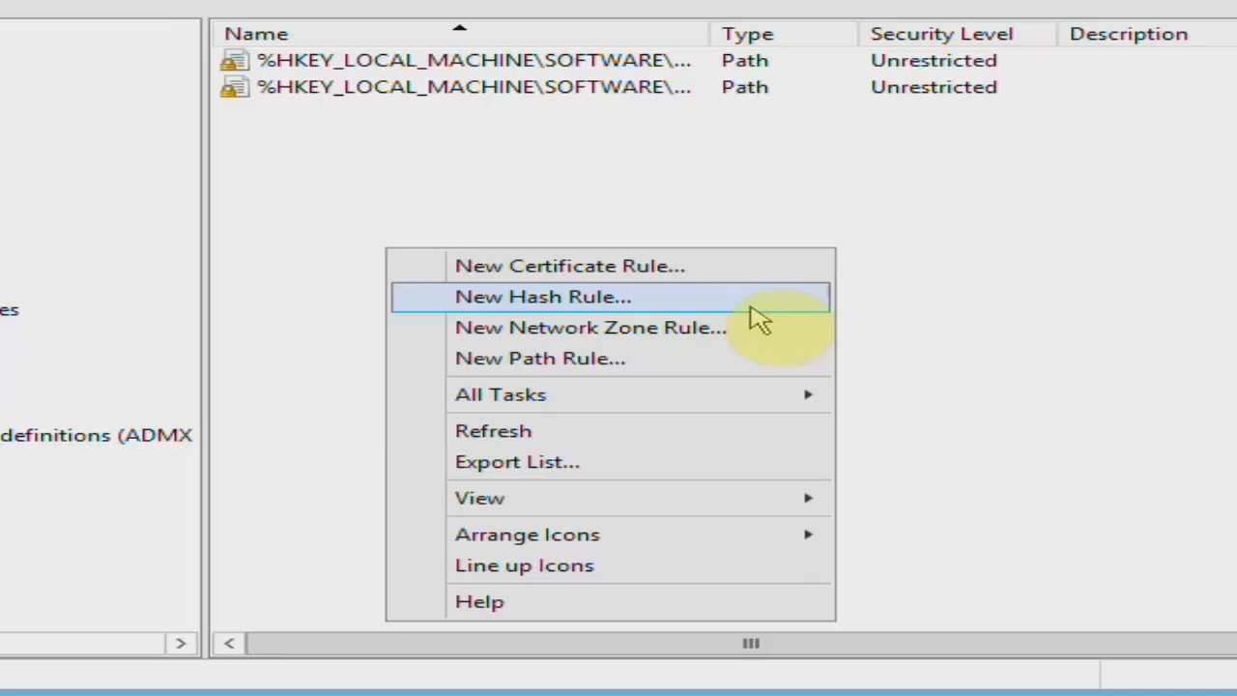
{"action": "left_click", "coordinate": [763, 297]}
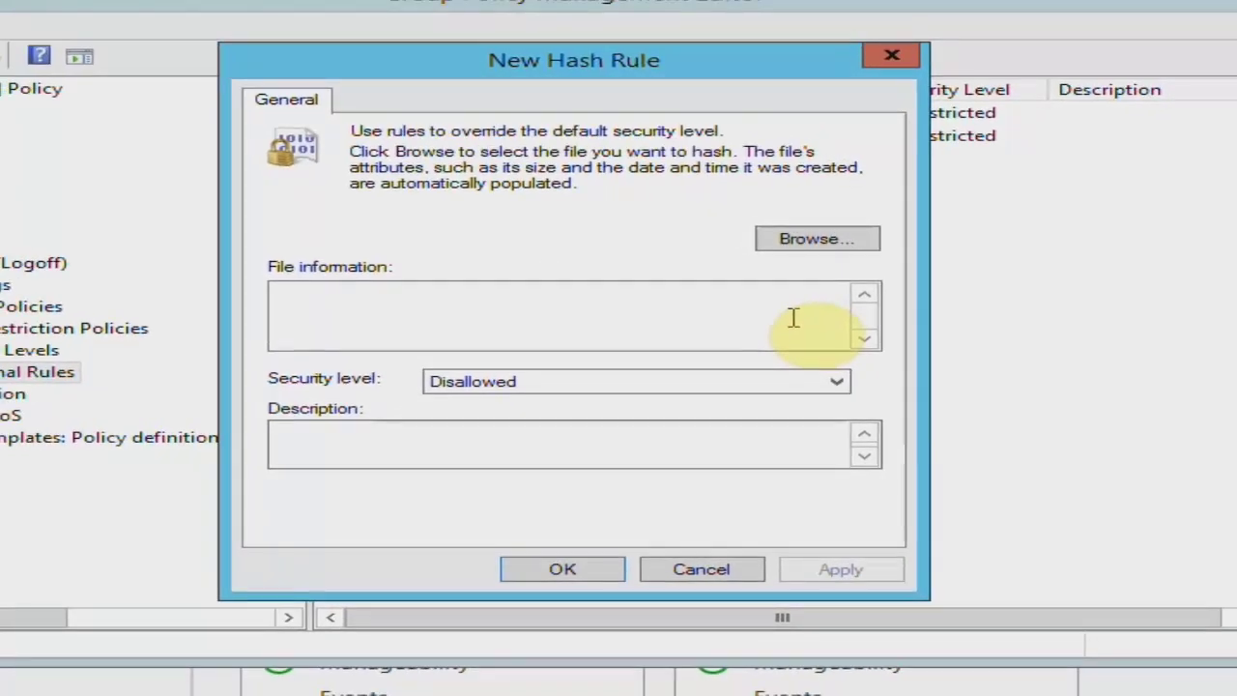
{"action": "left_click", "coordinate": [445, 381]}
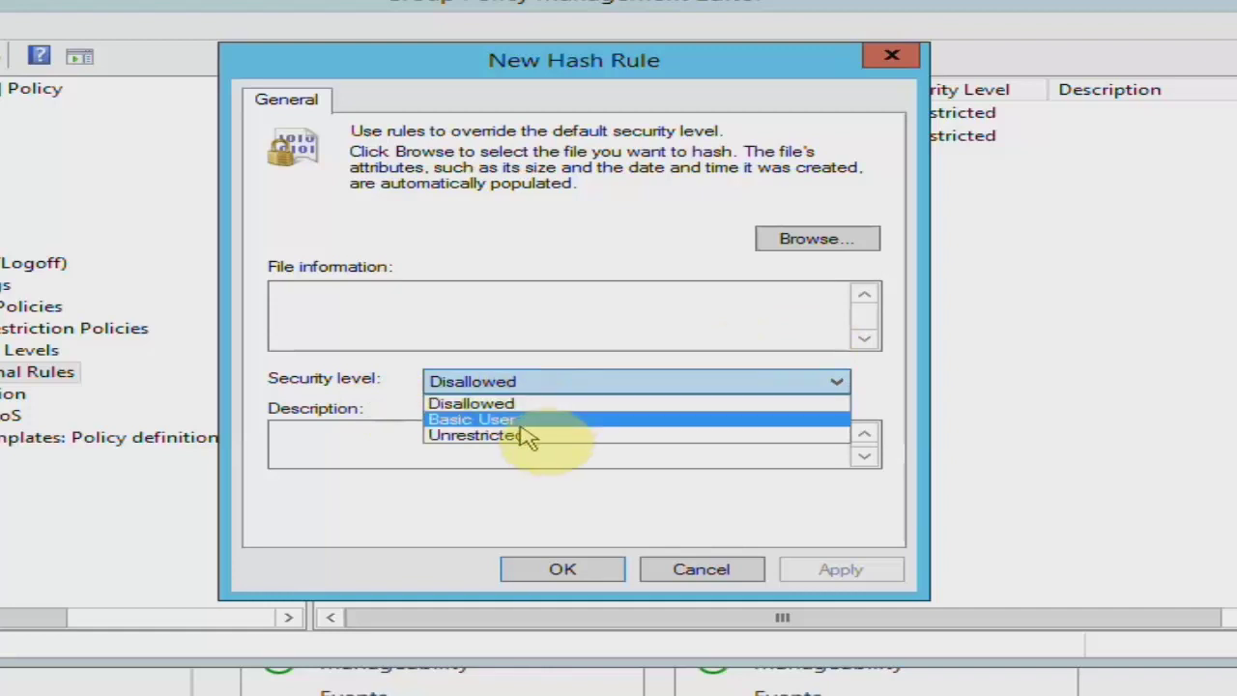
{"action": "left_click", "coordinate": [511, 403]}
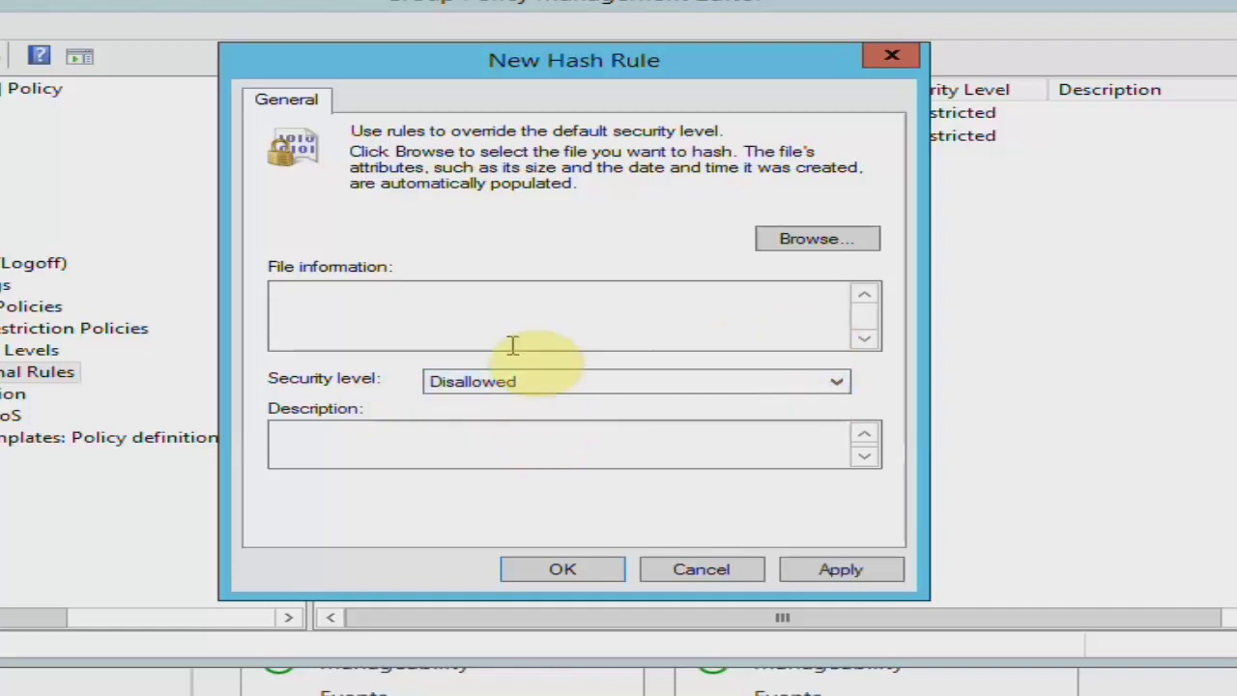
Step: Choose the notepad++ application in C:\Program Files (x86)\Notepad++ as the file for the hash rule
{"action": "left_click", "coordinate": [867, 249]}
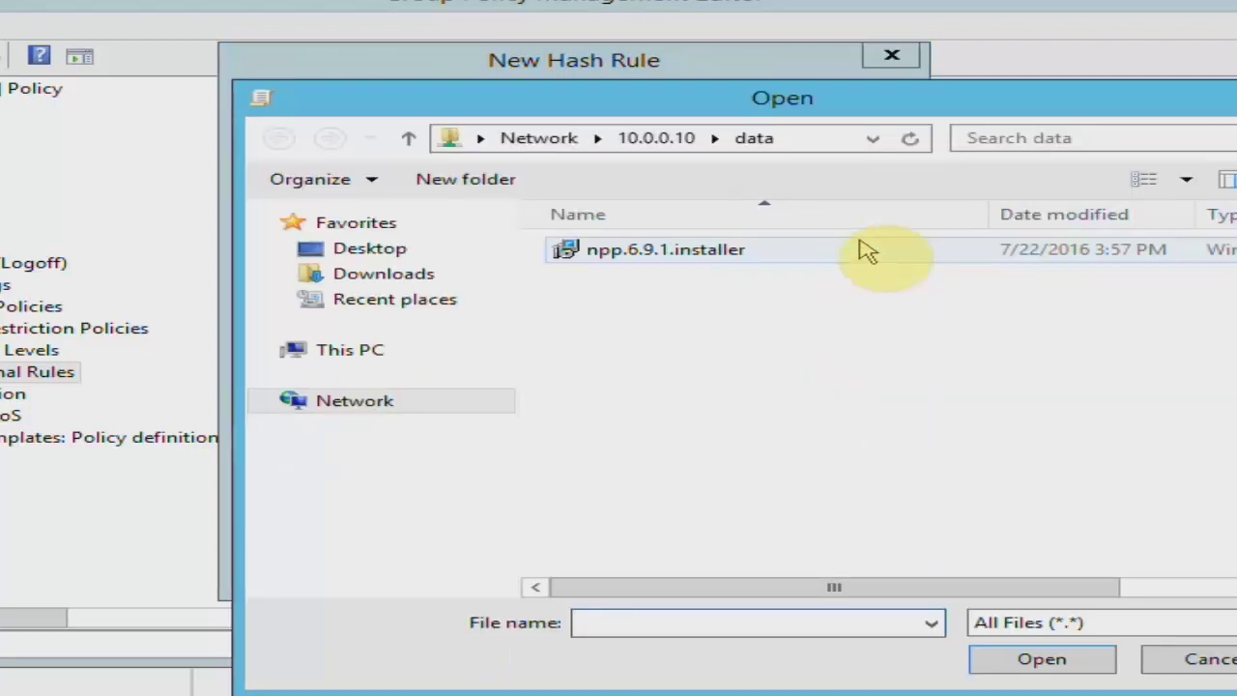
{"action": "left_click", "coordinate": [334, 350]}
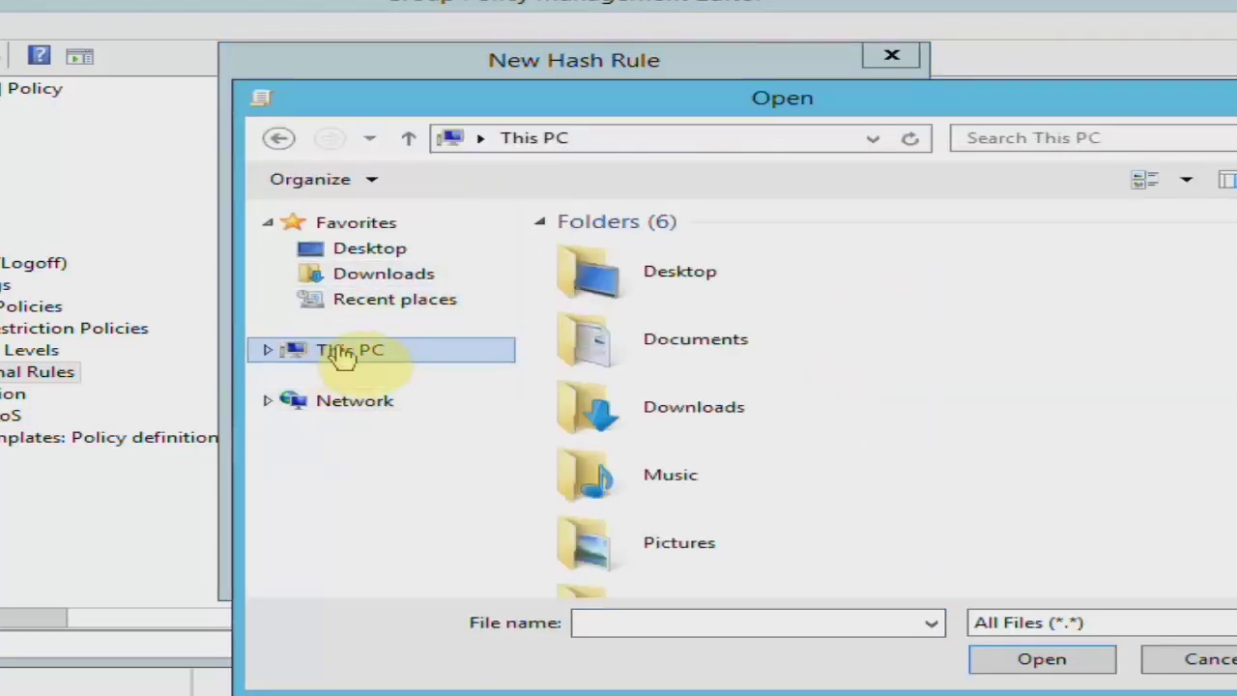
{"action": "left_click_drag", "start_coordinate": [1152, 311], "coordinate": [1158, 479]}
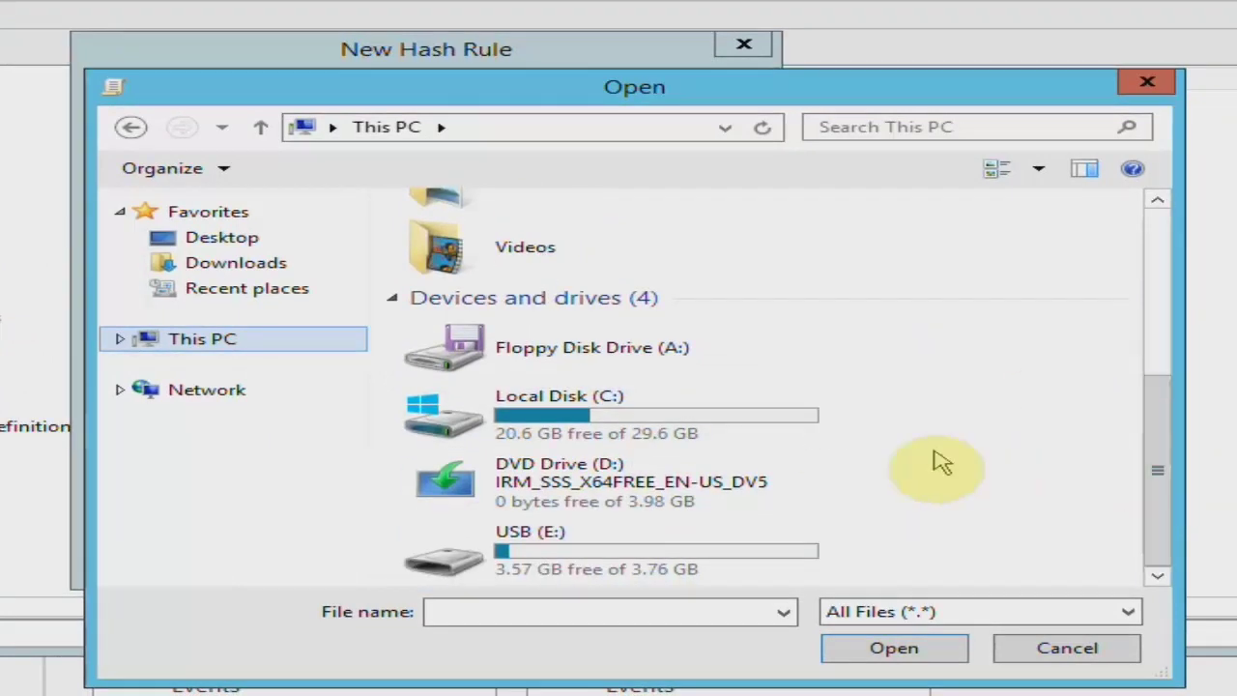
{"action": "double_click", "coordinate": [708, 434]}
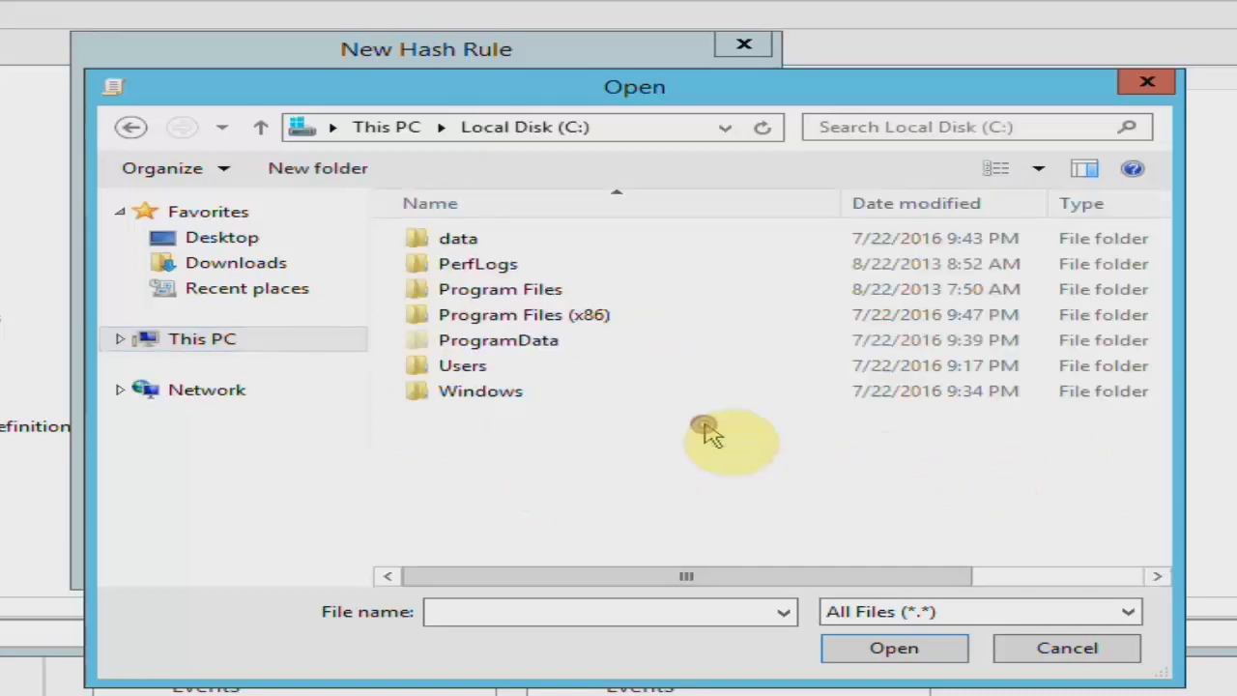
{"action": "left_click", "coordinate": [585, 314]}
{"action": "double_click", "coordinate": [584, 314]}
{"action": "left_click", "coordinate": [585, 314]}
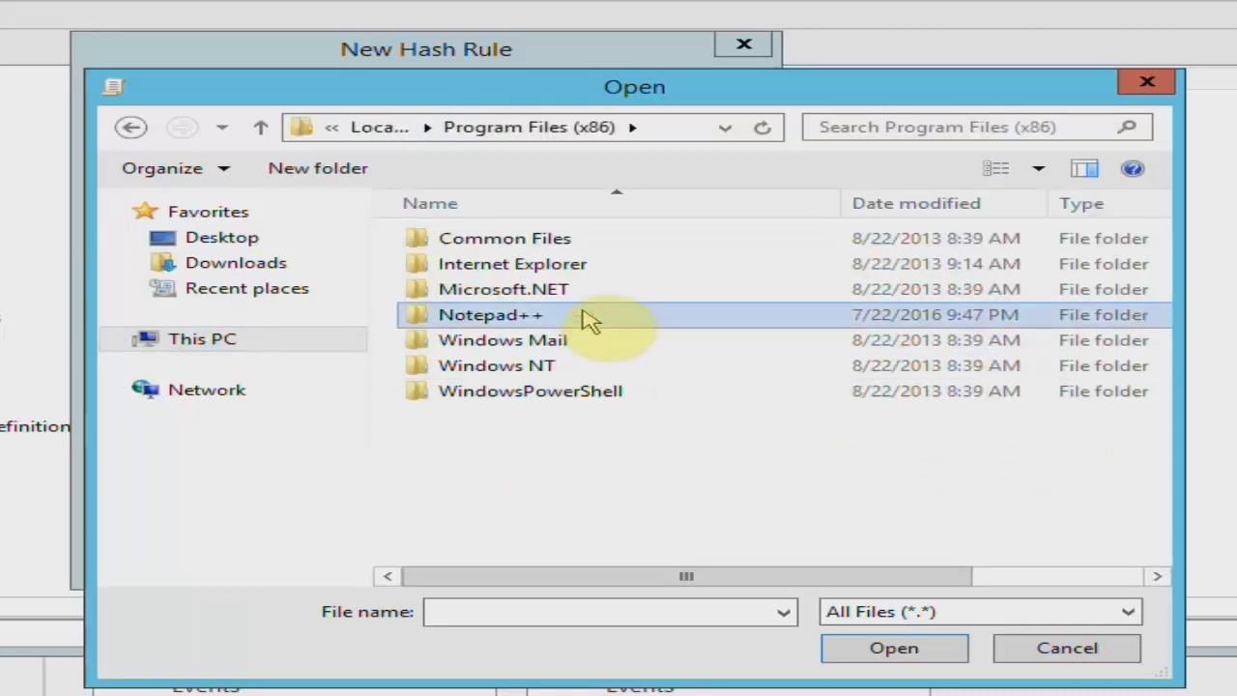
{"action": "double_click", "coordinate": [585, 314]}
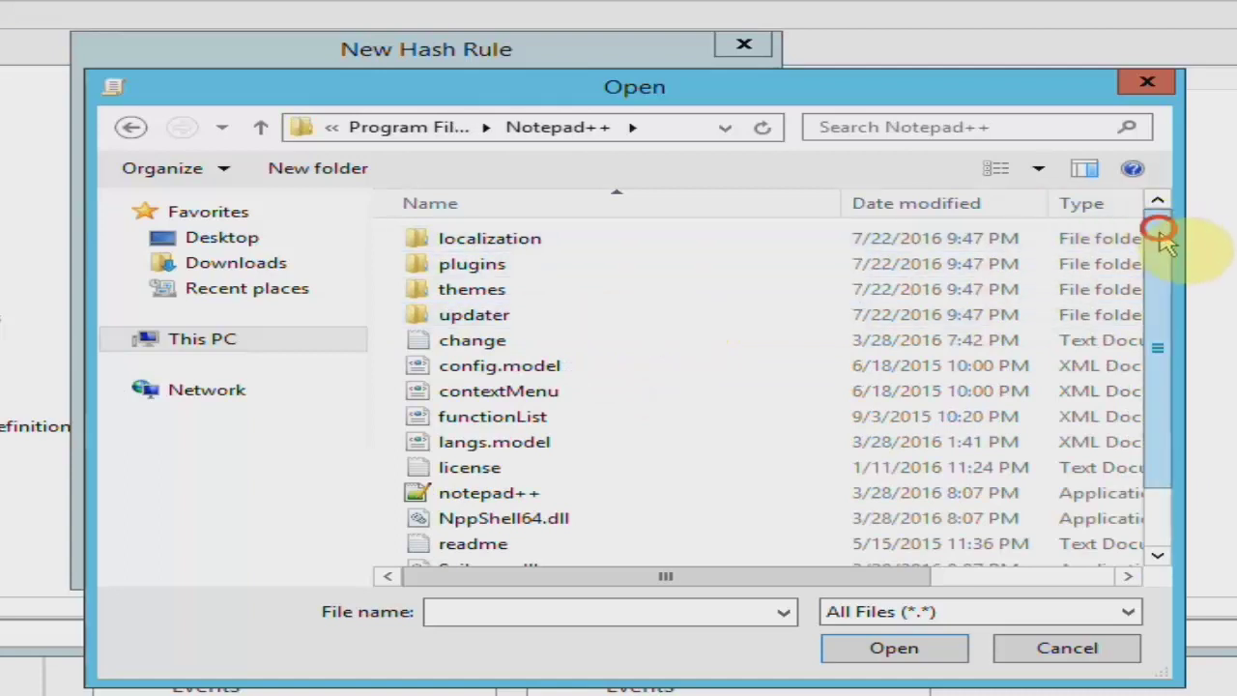
{"action": "left_click_drag", "start_coordinate": [1160, 235], "coordinate": [1167, 302]}
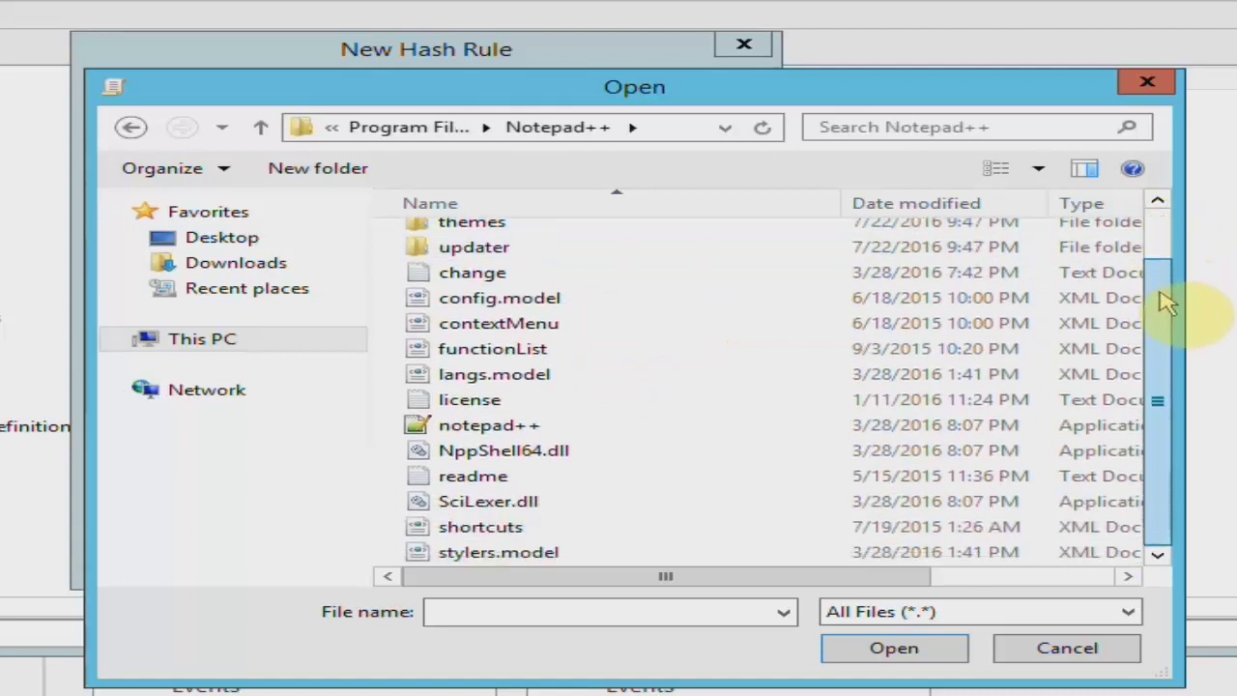
{"action": "left_click", "coordinate": [533, 430]}
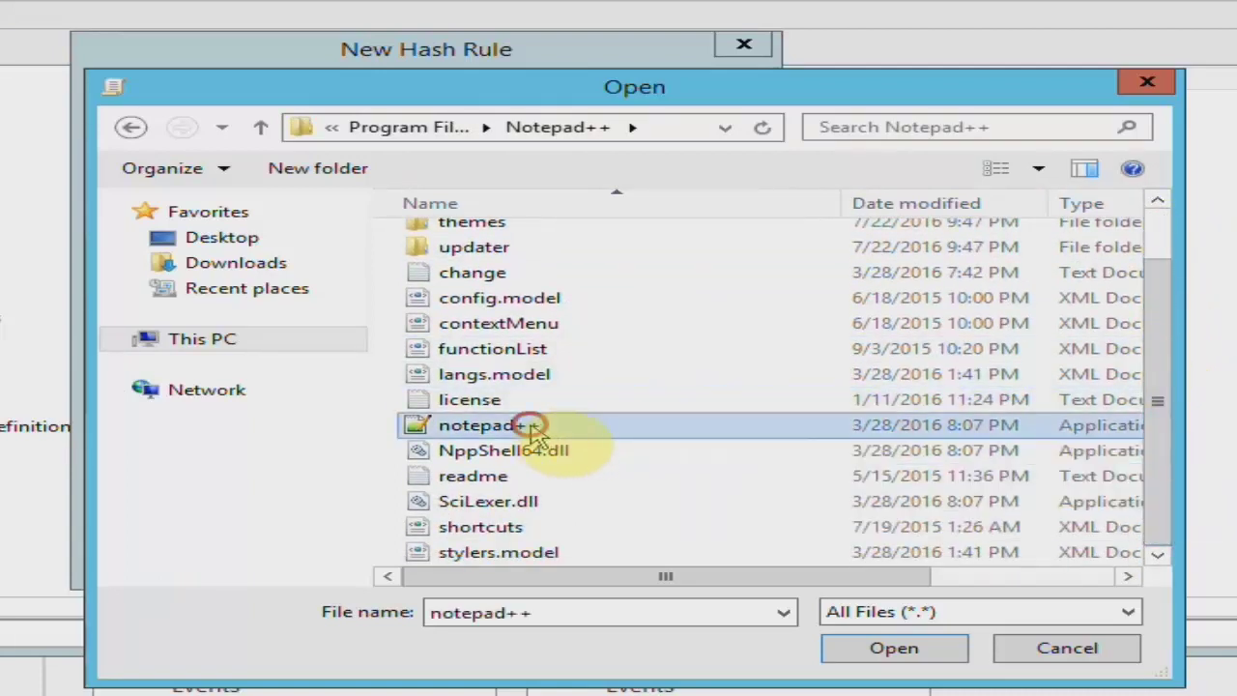
{"action": "left_click", "coordinate": [895, 648]}
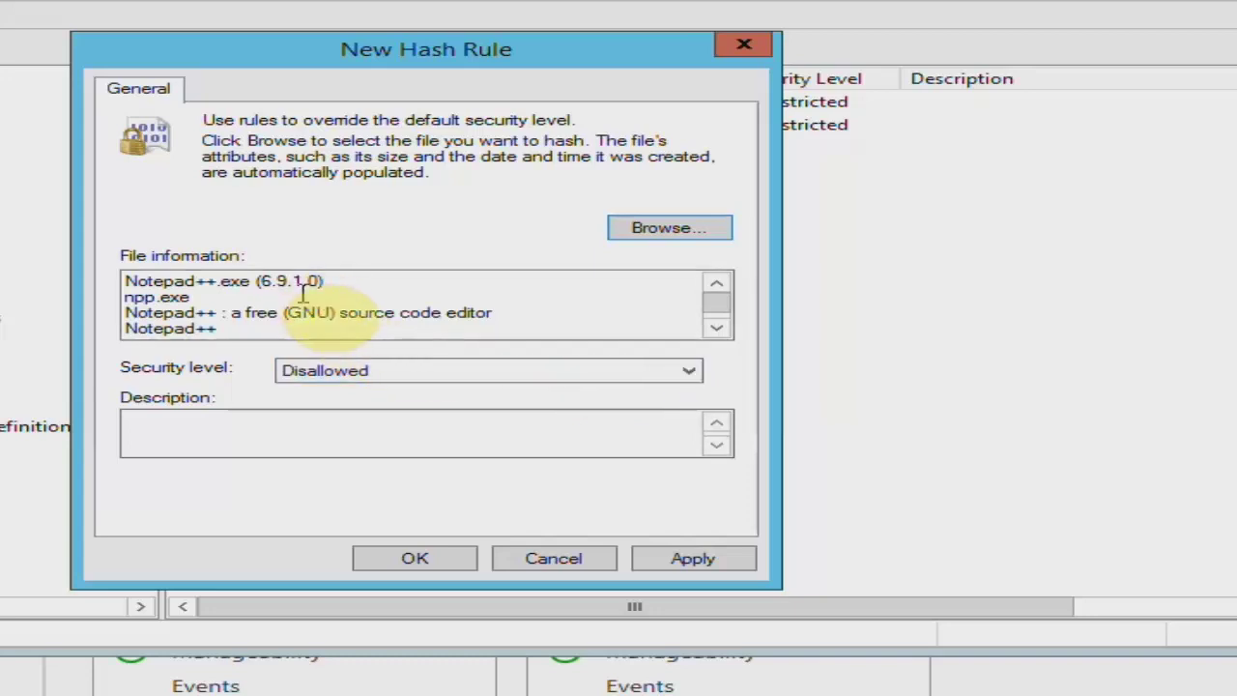
Step: Review the rule's file information, apply the Notepad++ hash rule and check its entry among the additional rules
{"action": "left_click", "coordinate": [718, 321]}
{"action": "left_click", "coordinate": [716, 283]}
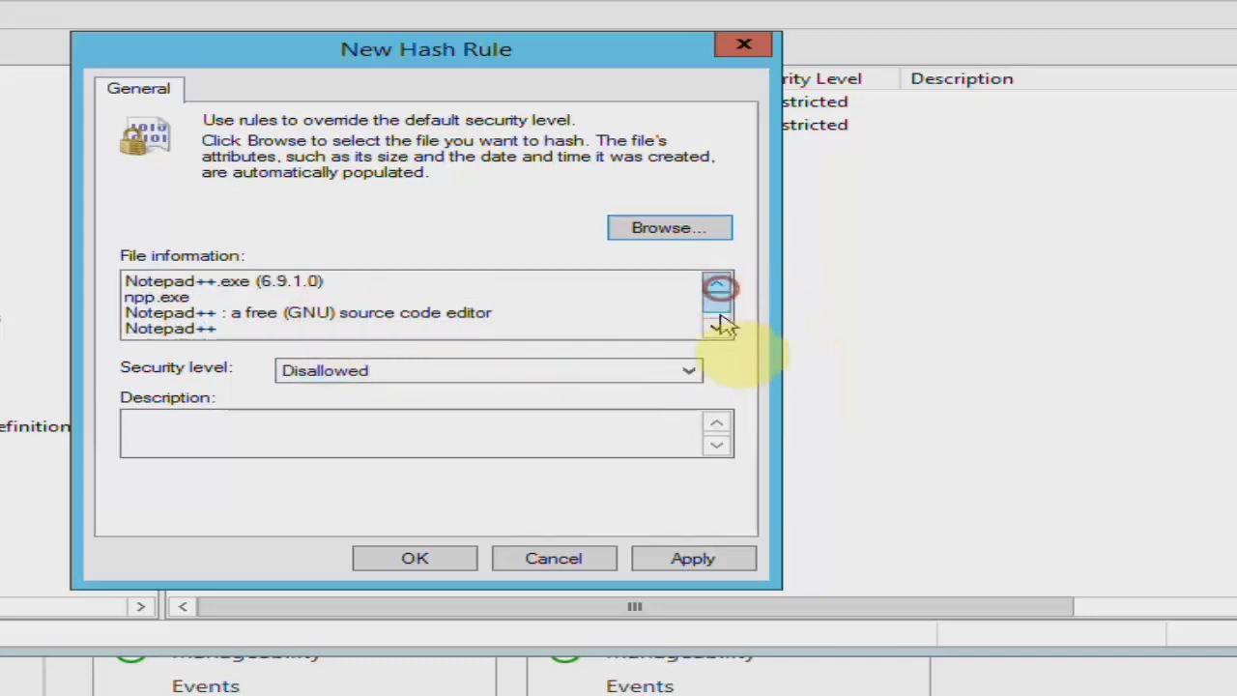
{"action": "left_click", "coordinate": [718, 565]}
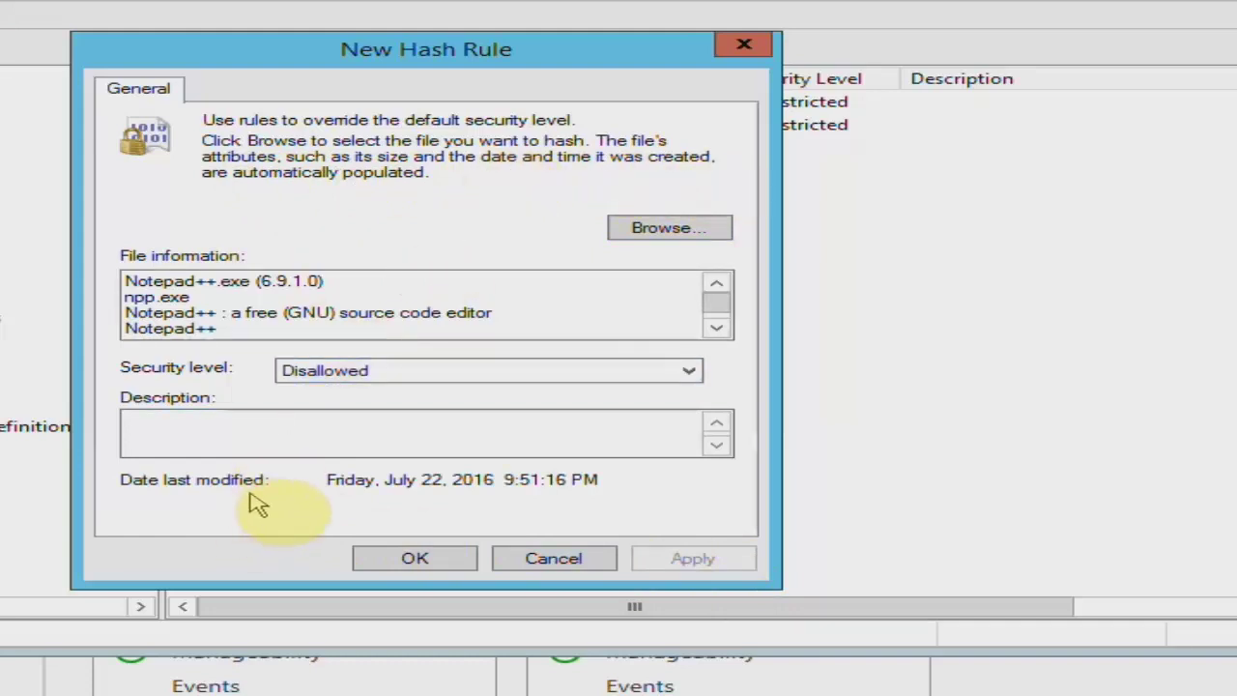
{"action": "left_click", "coordinate": [379, 488]}
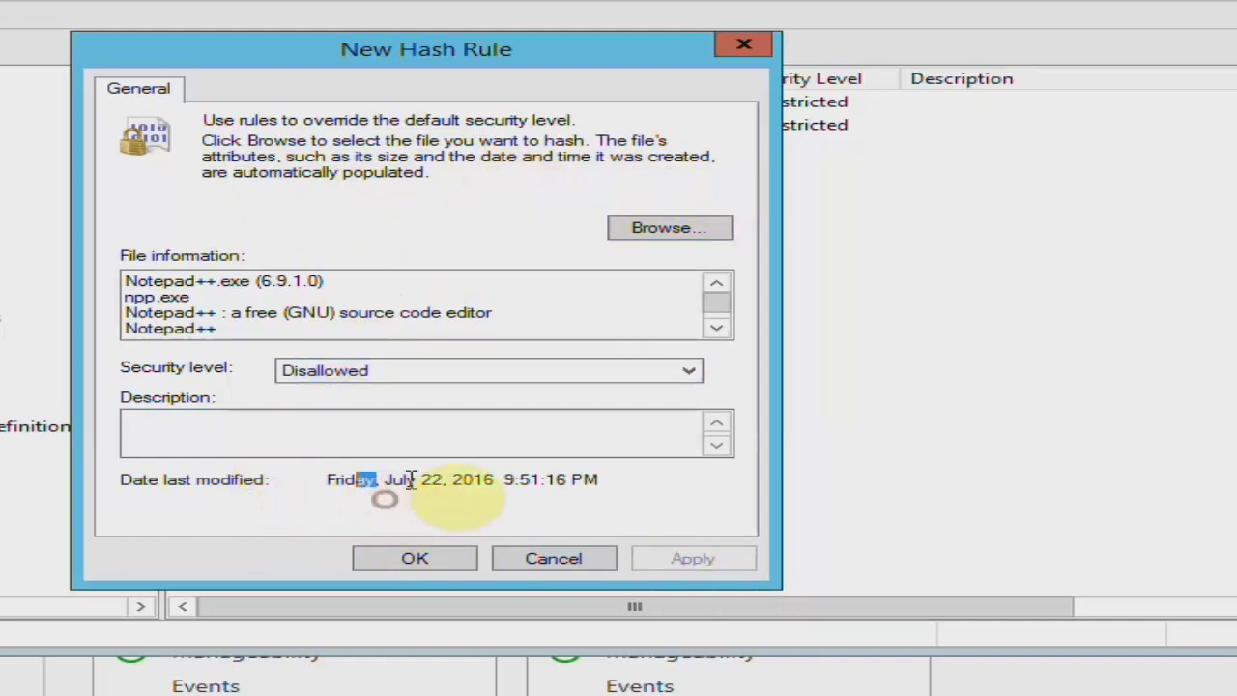
{"action": "left_click", "coordinate": [602, 479]}
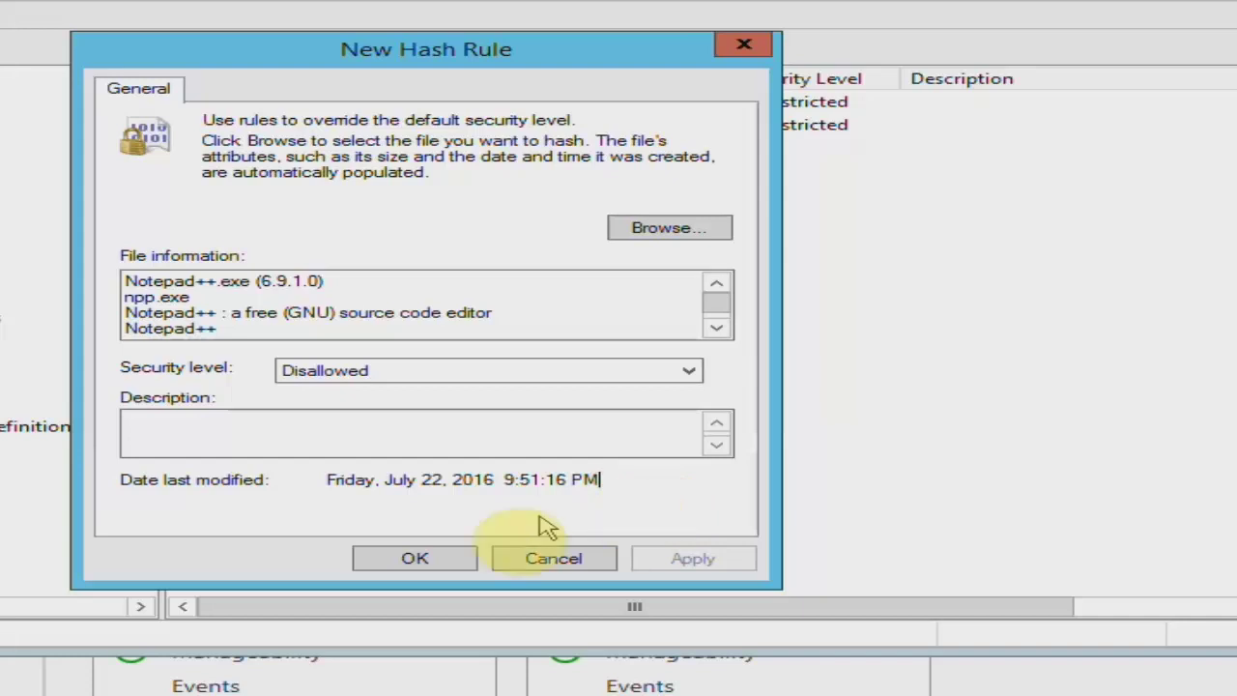
{"action": "left_click", "coordinate": [426, 561]}
{"action": "left_click", "coordinate": [572, 366]}
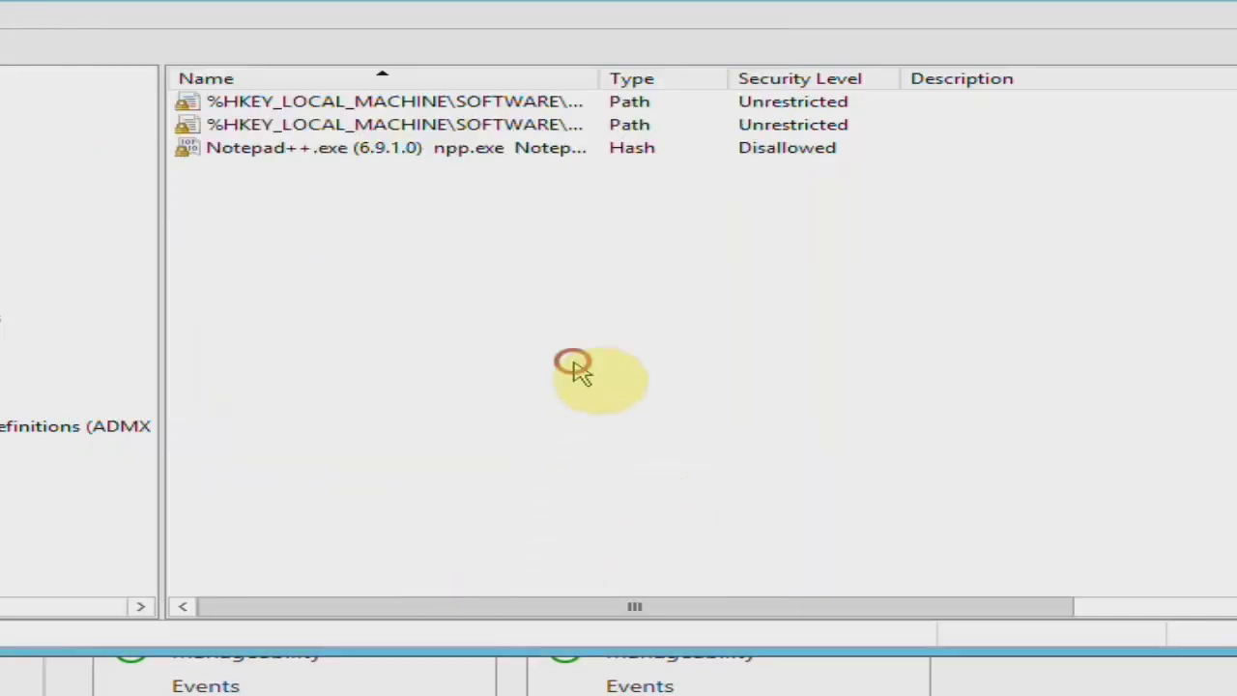
{"action": "left_click", "coordinate": [528, 150]}
{"action": "left_click", "coordinate": [538, 212]}
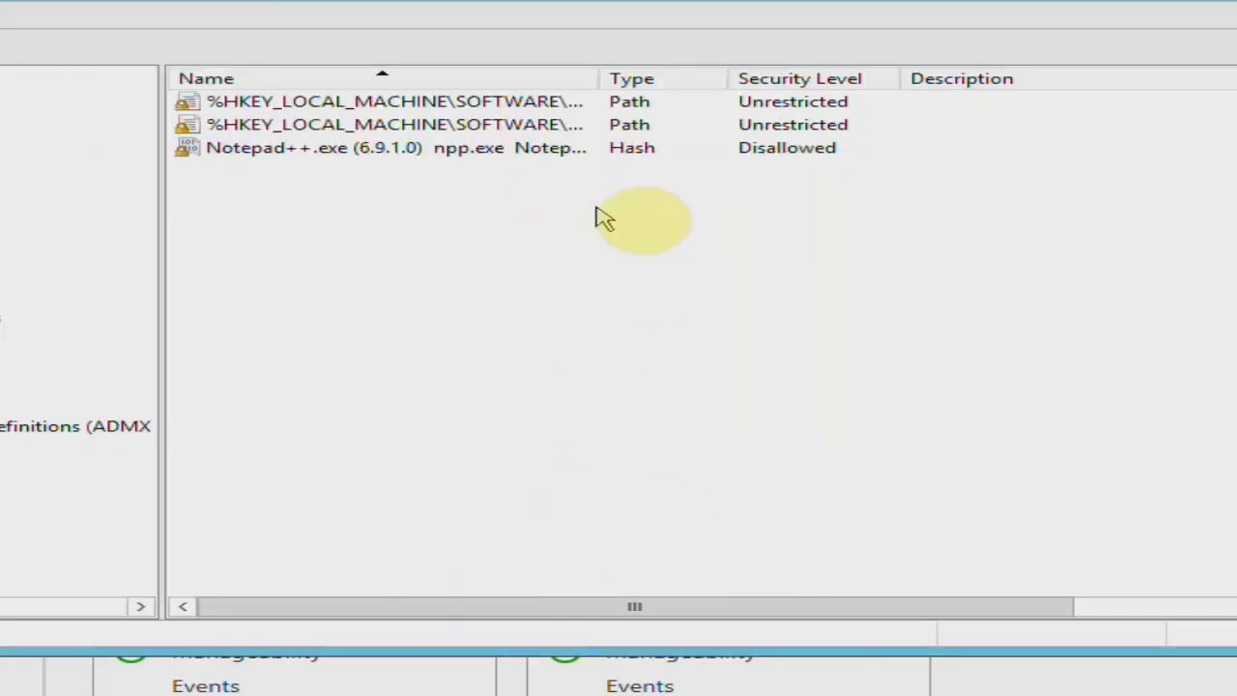
{"action": "left_click", "coordinate": [740, 153]}
{"action": "left_click", "coordinate": [641, 249]}
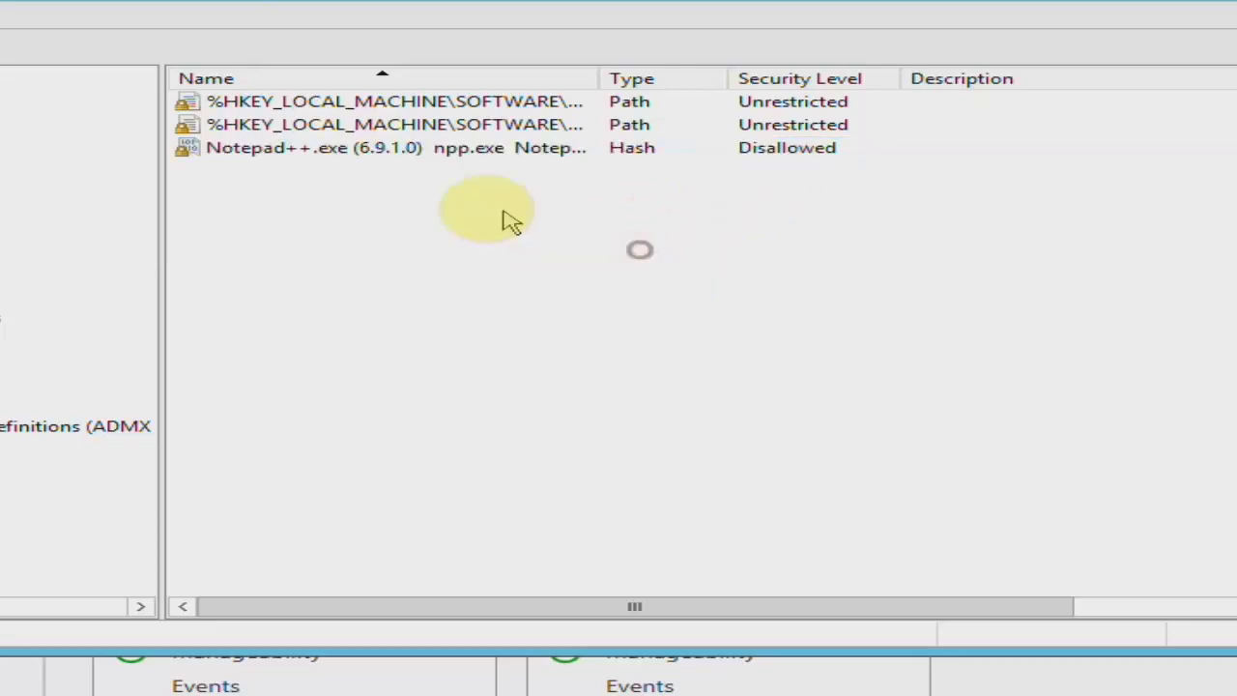
{"action": "left_click", "coordinate": [343, 150]}
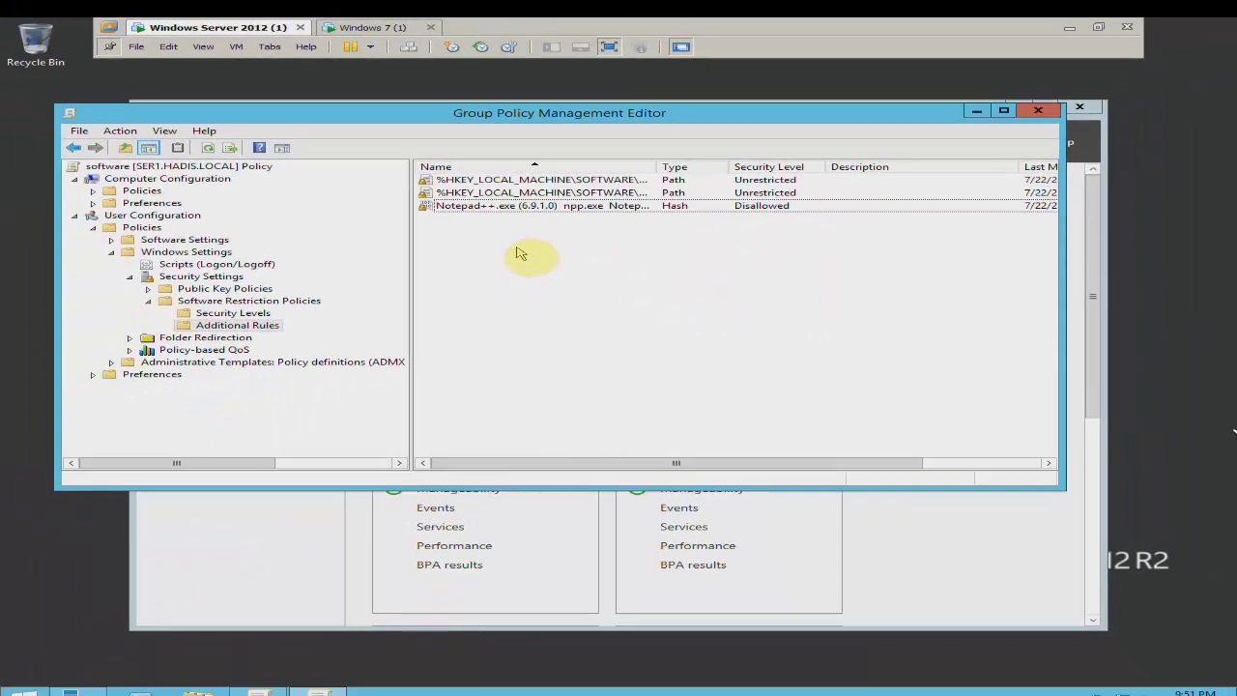
Step: Run gpupdate on the server to refresh Group Policy and close its console windows
{"action": "key", "text": "super+r"}
{"action": "key", "text": "Return"}
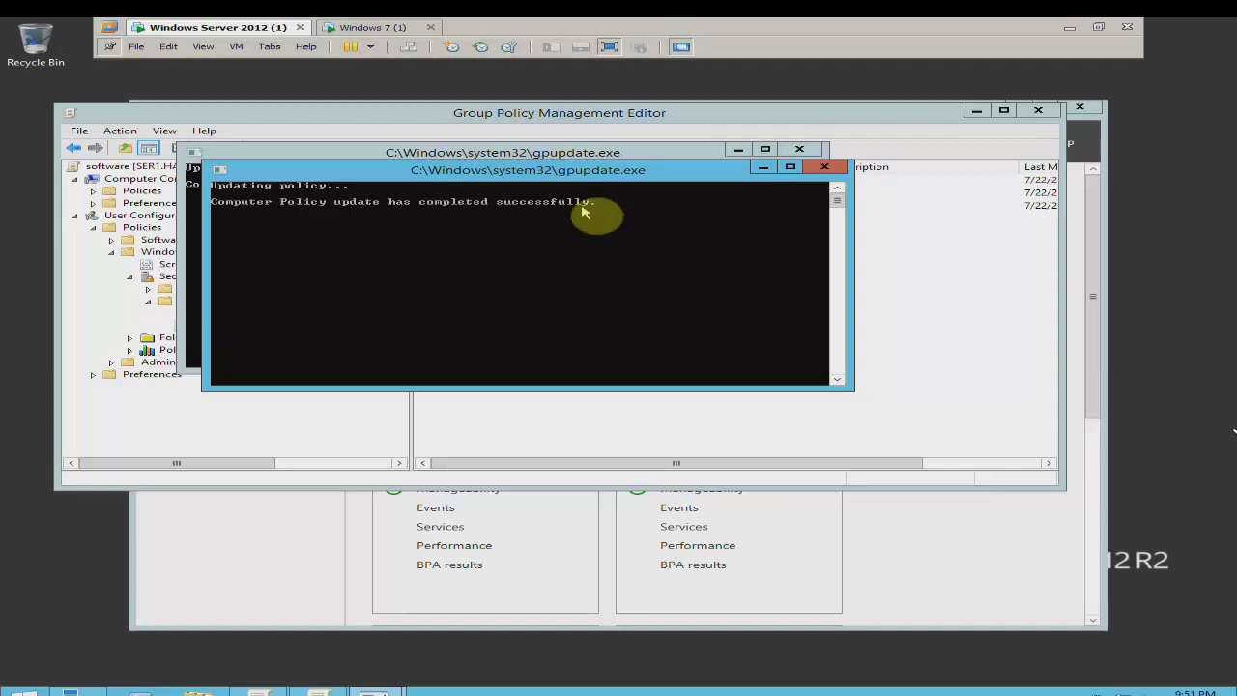
{"action": "left_click", "coordinate": [829, 182]}
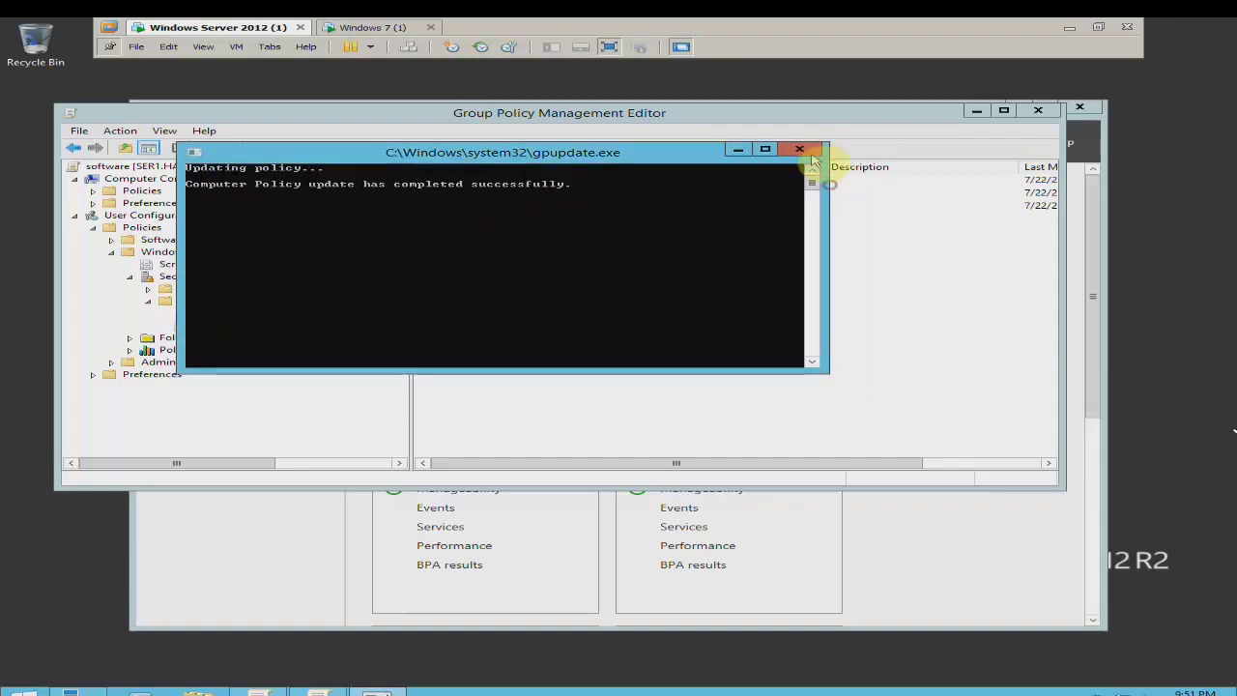
{"action": "left_click", "coordinate": [800, 149]}
Step: Switch to the Windows 7 virtual machine and log on as the displayed domain user with the account password
{"action": "left_click", "coordinate": [411, 27]}
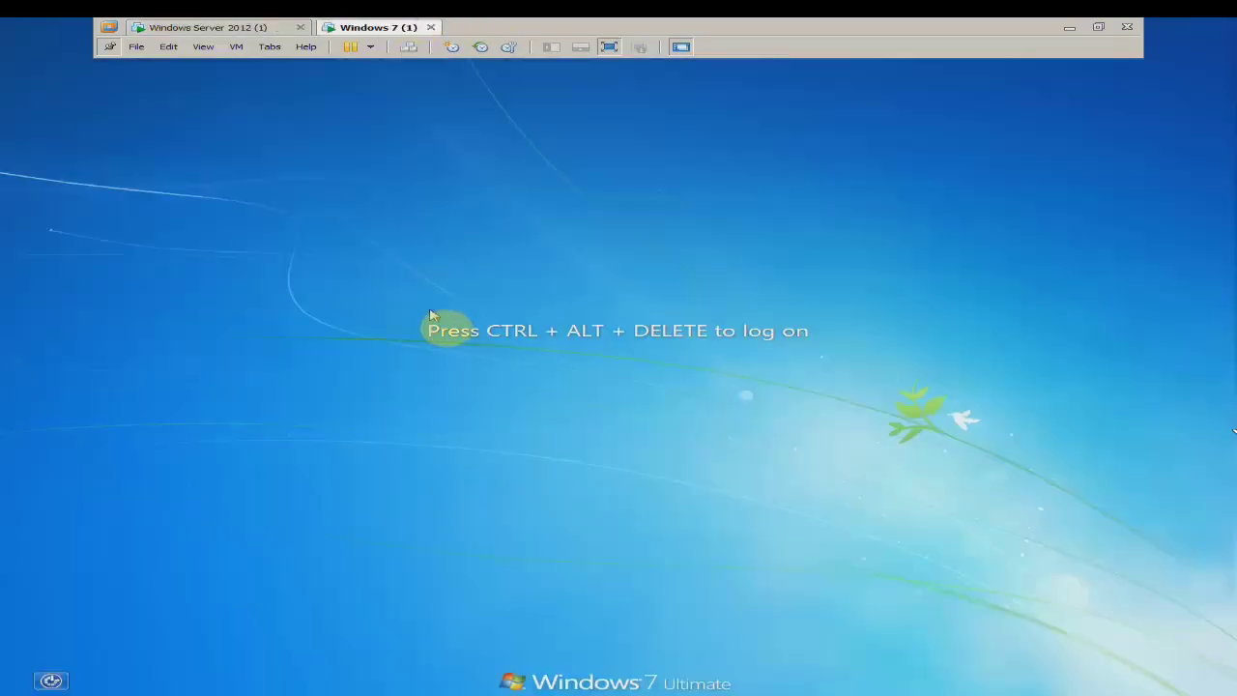
{"action": "key", "text": "ctrl+alt+Insert"}
{"action": "left_click", "coordinate": [607, 438]}
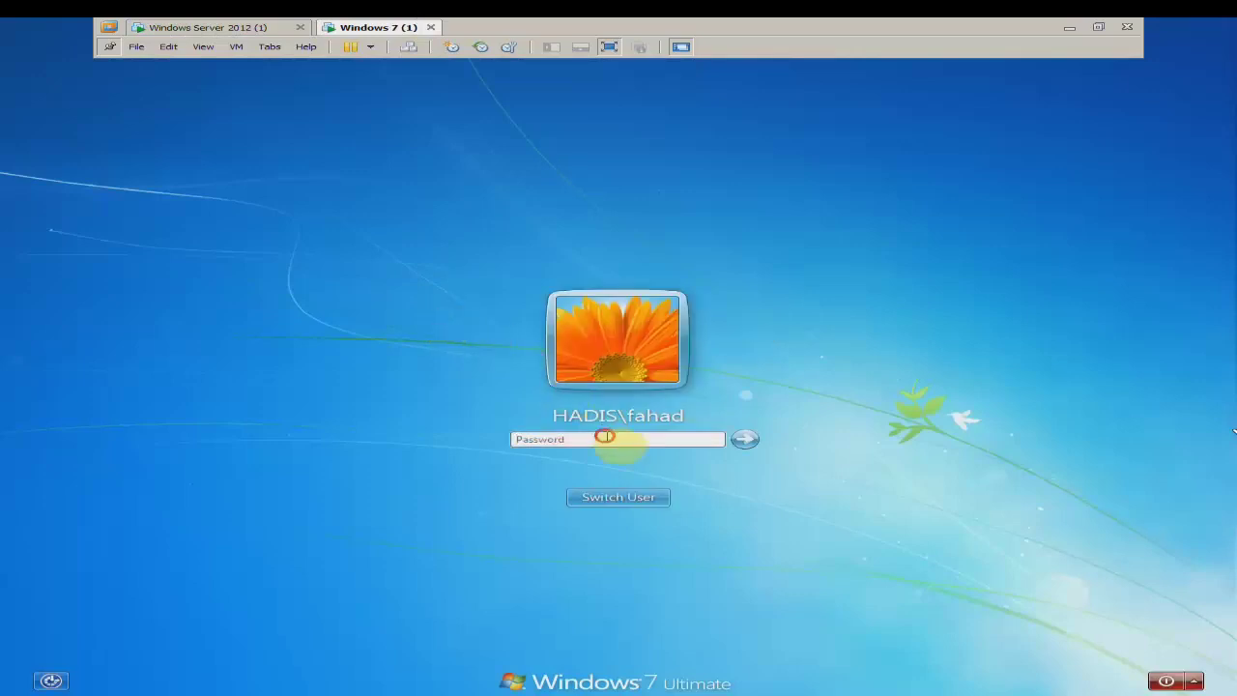
{"action": "type", "text": "••"}
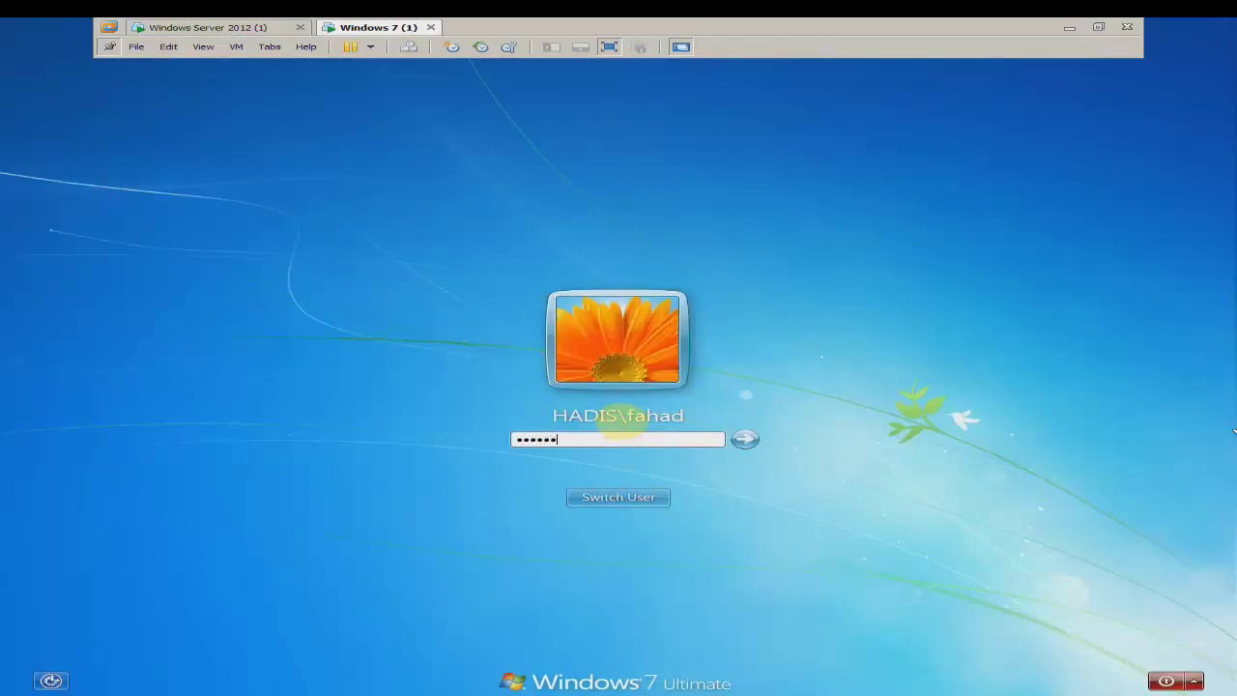
{"action": "key", "text": "Return"}
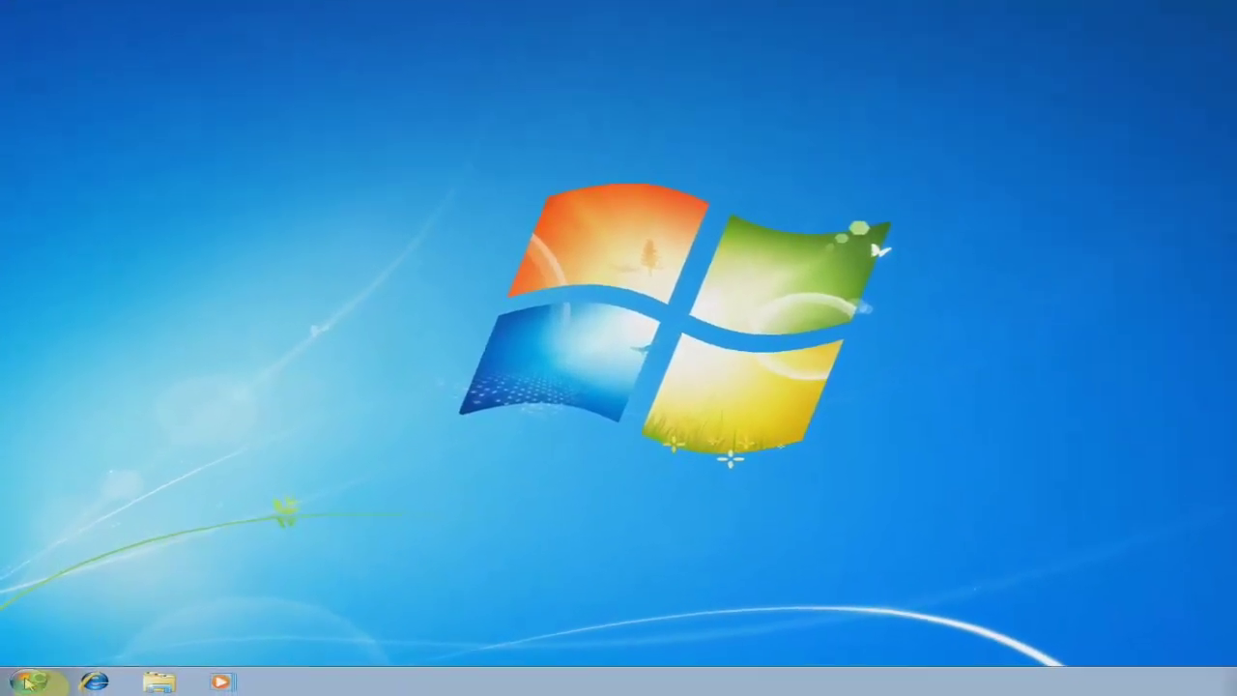
Step: Try to launch Notepad++ on the Windows 7 client to test the restriction, and dismiss the resulting dialog
{"action": "left_click", "coordinate": [29, 690]}
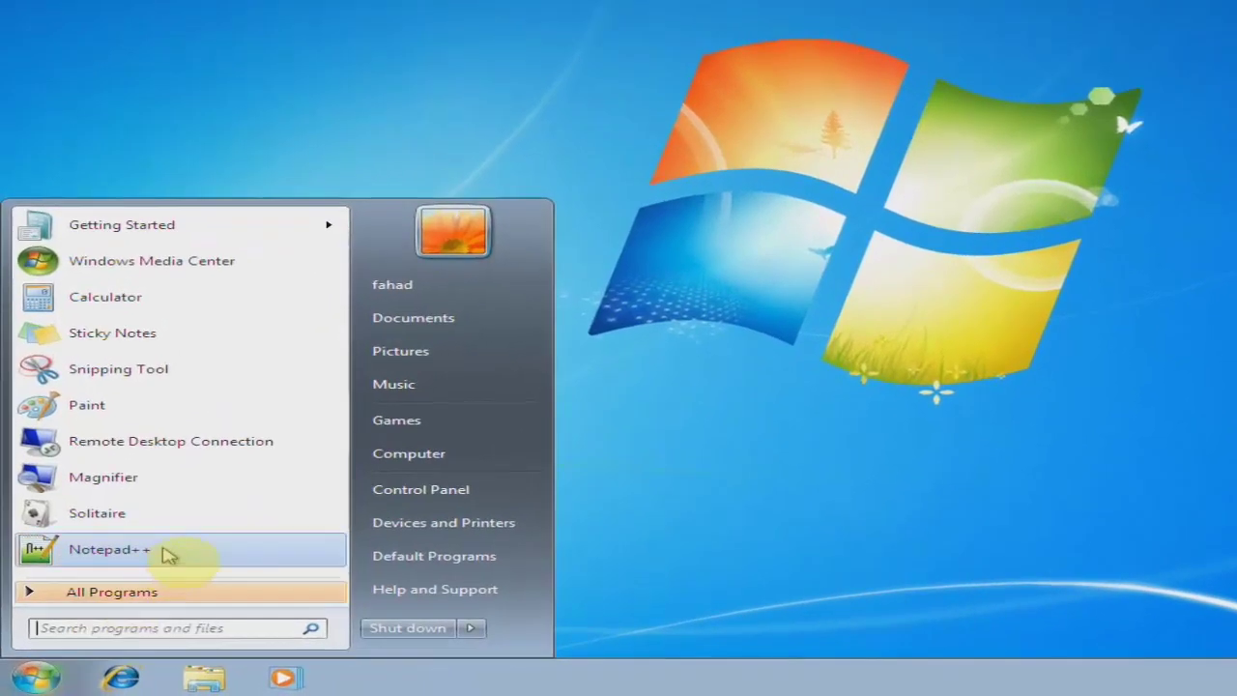
{"action": "left_click", "coordinate": [166, 554]}
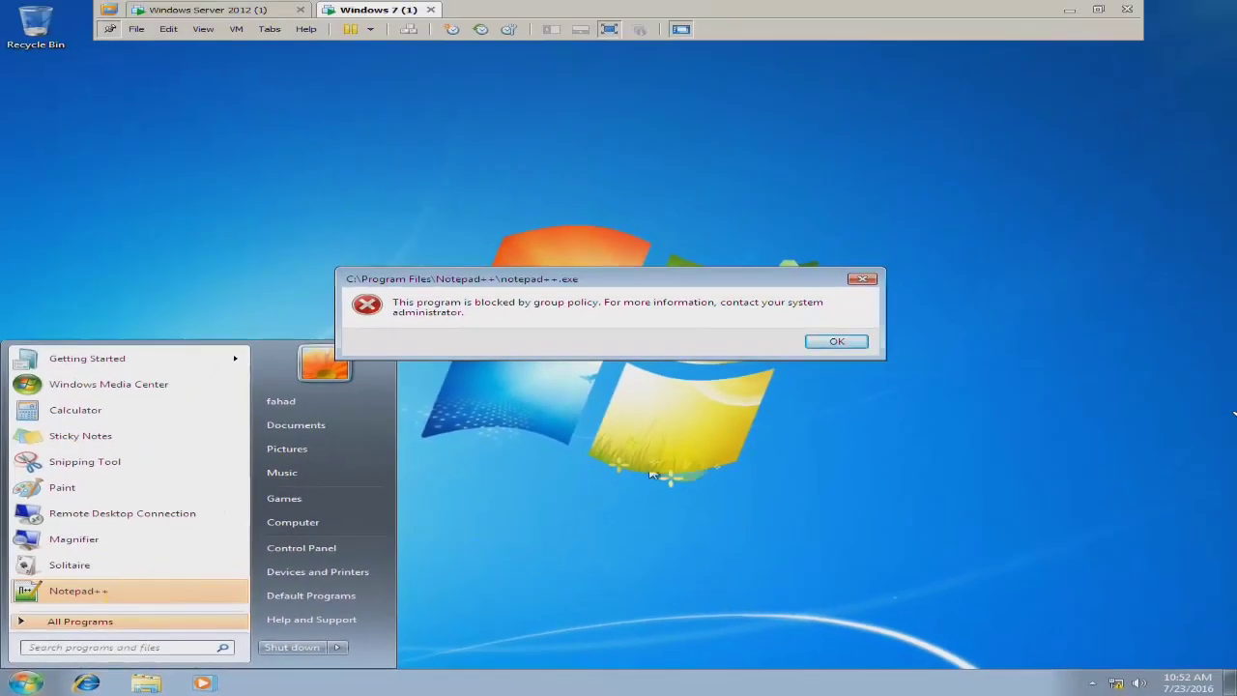
{"action": "left_click", "coordinate": [873, 281]}
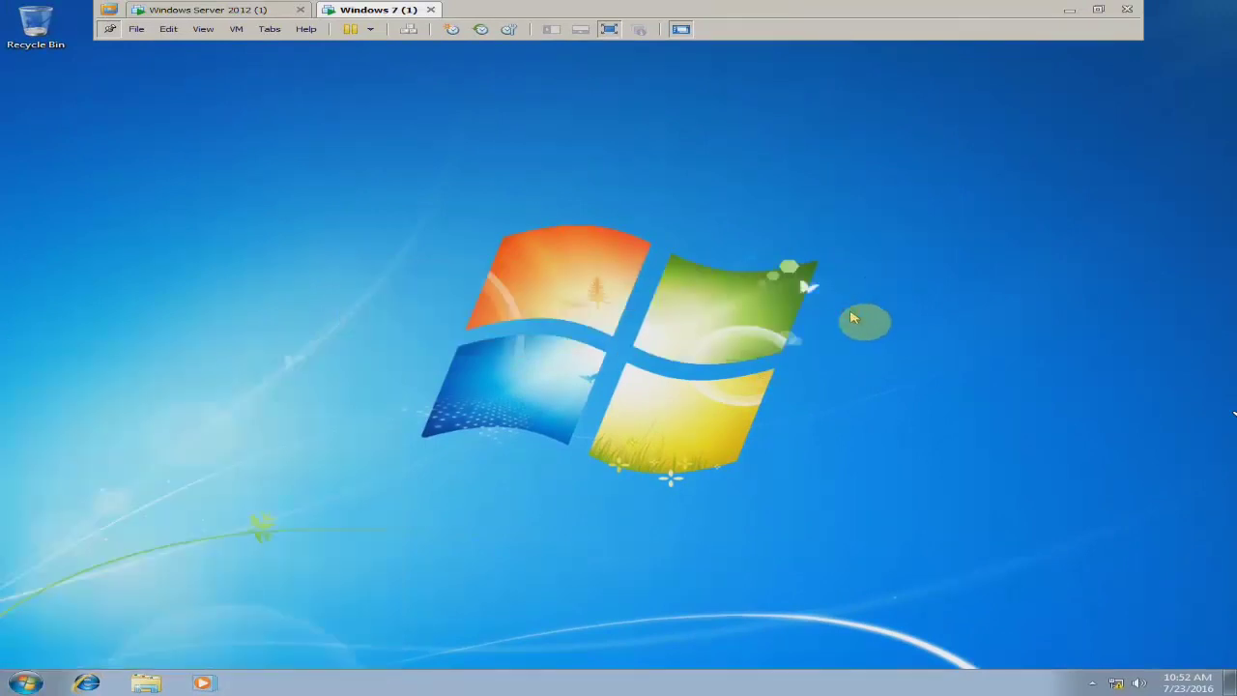
Step: Open the C:\Windows\System32 folder on the Windows 7 client
{"action": "key", "text": "super+e"}
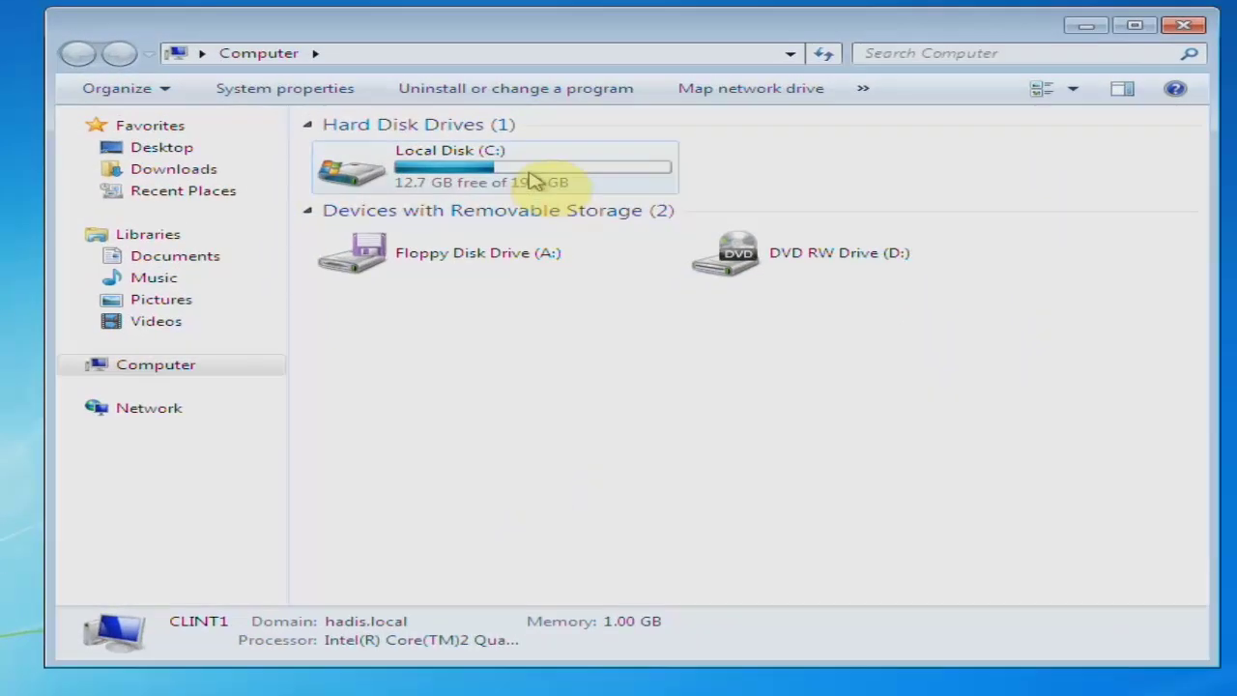
{"action": "left_click", "coordinate": [543, 218]}
{"action": "double_click", "coordinate": [522, 174]}
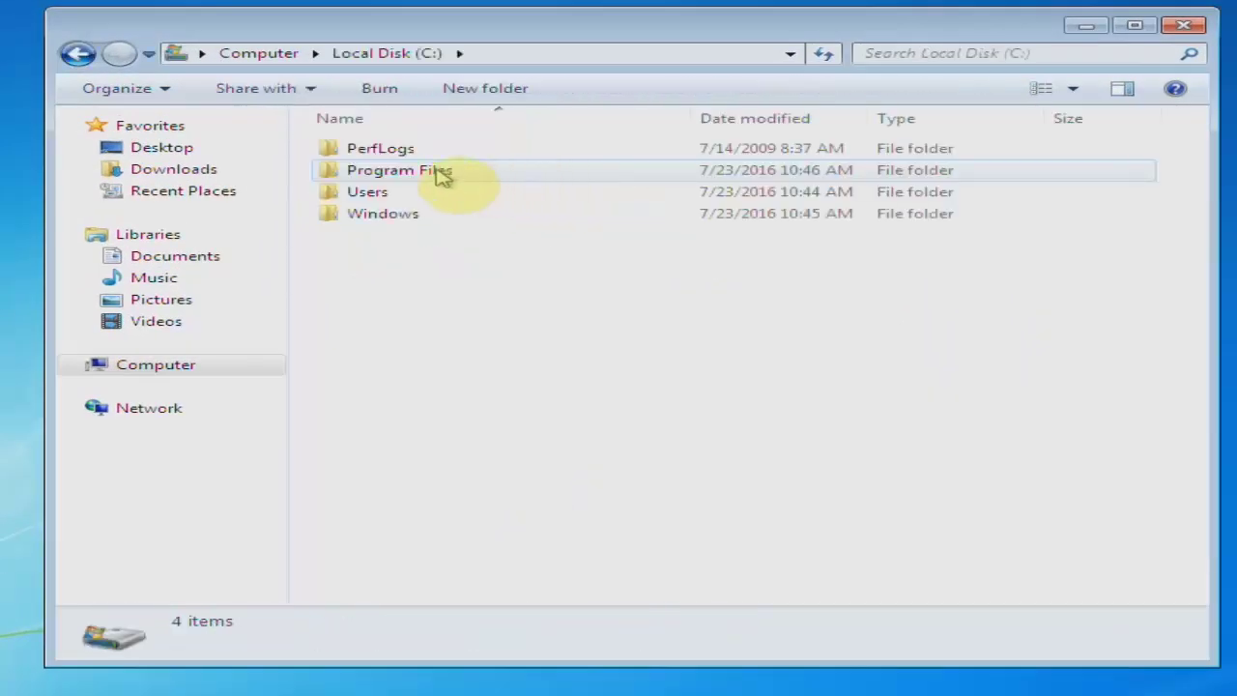
{"action": "double_click", "coordinate": [413, 218]}
{"action": "scroll", "coordinate": [425, 290], "scroll_direction": "down", "scroll_amount": 12}
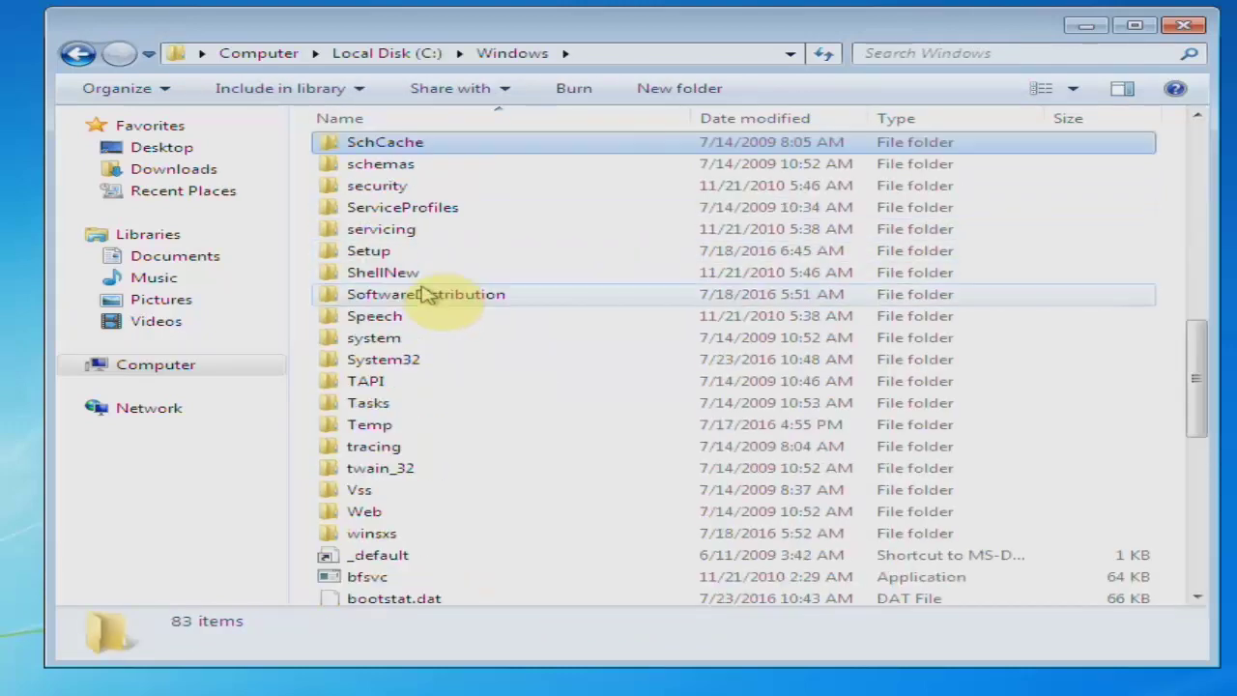
{"action": "type", "text": "set"}
{"action": "left_click", "coordinate": [439, 316]}
{"action": "double_click", "coordinate": [455, 360]}
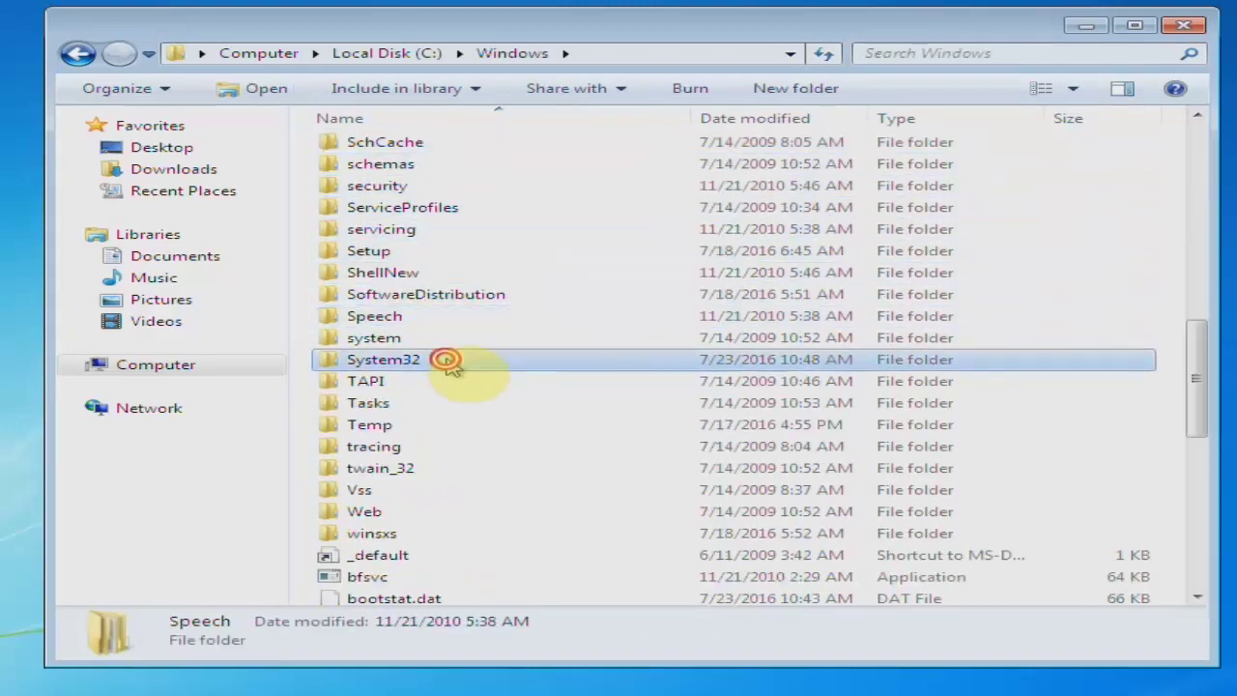
Step: Locate and select the notepad application in the client's System32 folder
{"action": "left_click", "coordinate": [450, 432]}
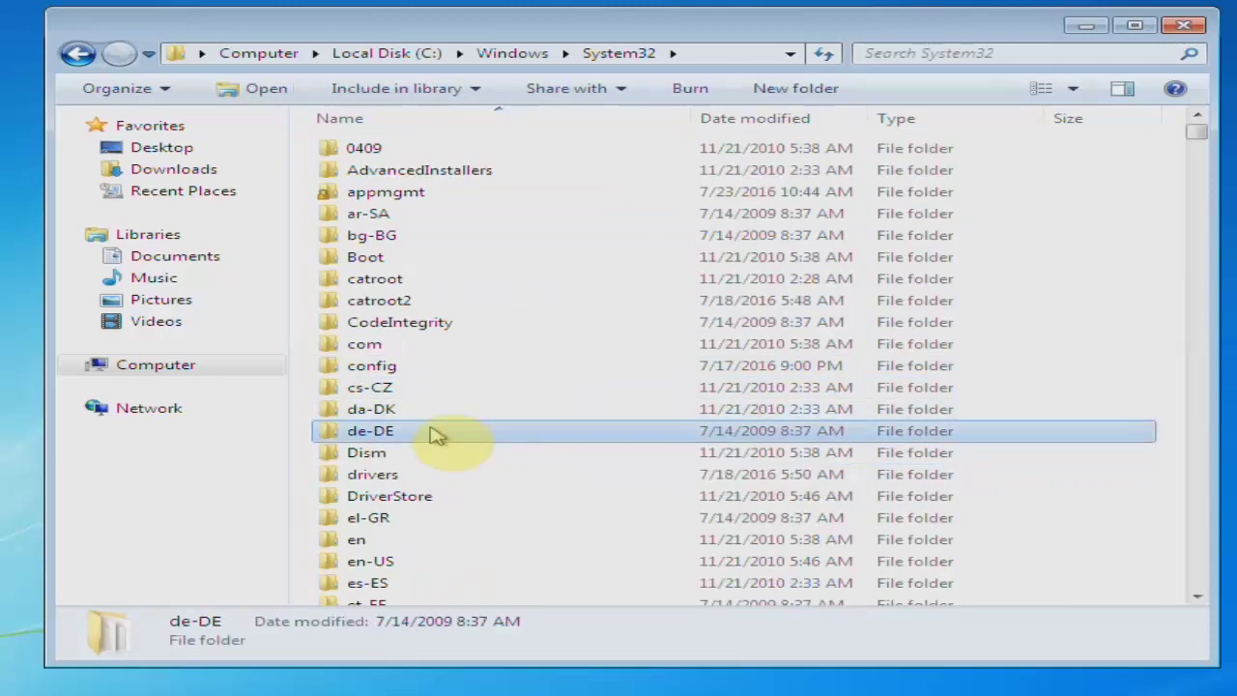
{"action": "key", "text": "n"}
{"action": "key", "text": "n"}
{"action": "key", "text": "n"}
{"action": "key", "text": "n"}
{"action": "key", "text": "n"}
{"action": "key", "text": "n"}
{"action": "key", "text": "n"}
{"action": "scroll", "coordinate": [438, 436], "scroll_direction": "down", "scroll_amount": 4}
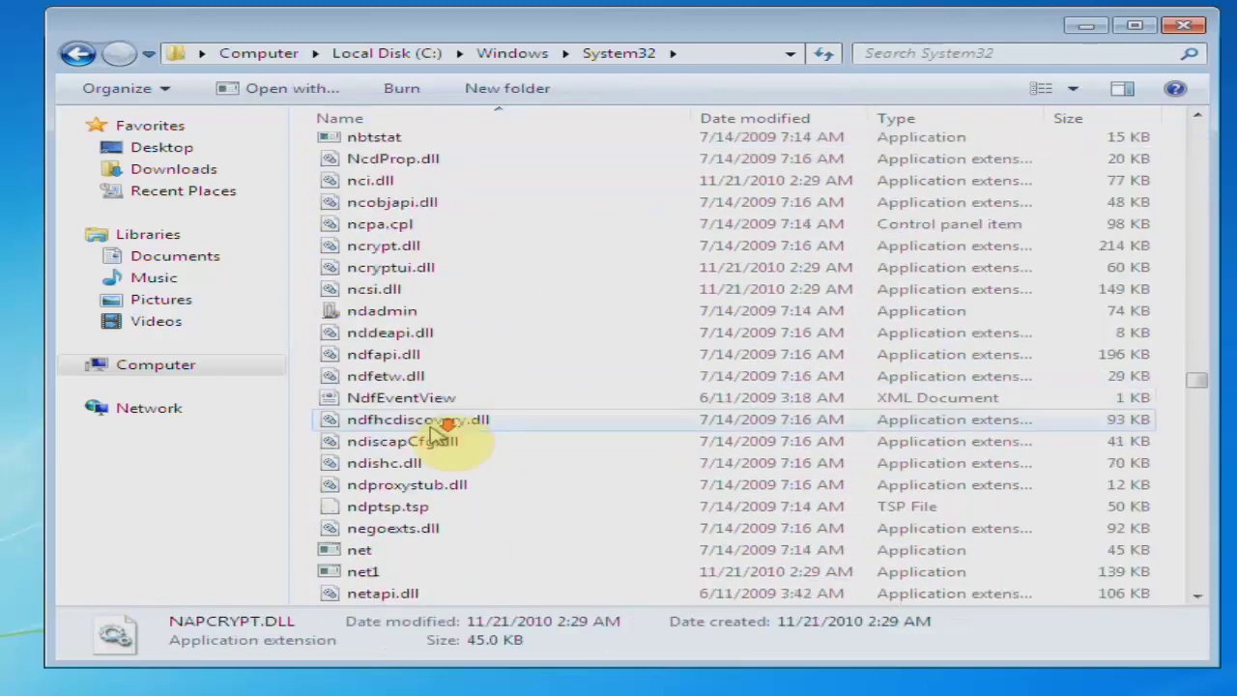
{"action": "scroll", "coordinate": [438, 436], "scroll_direction": "down", "scroll_amount": 20}
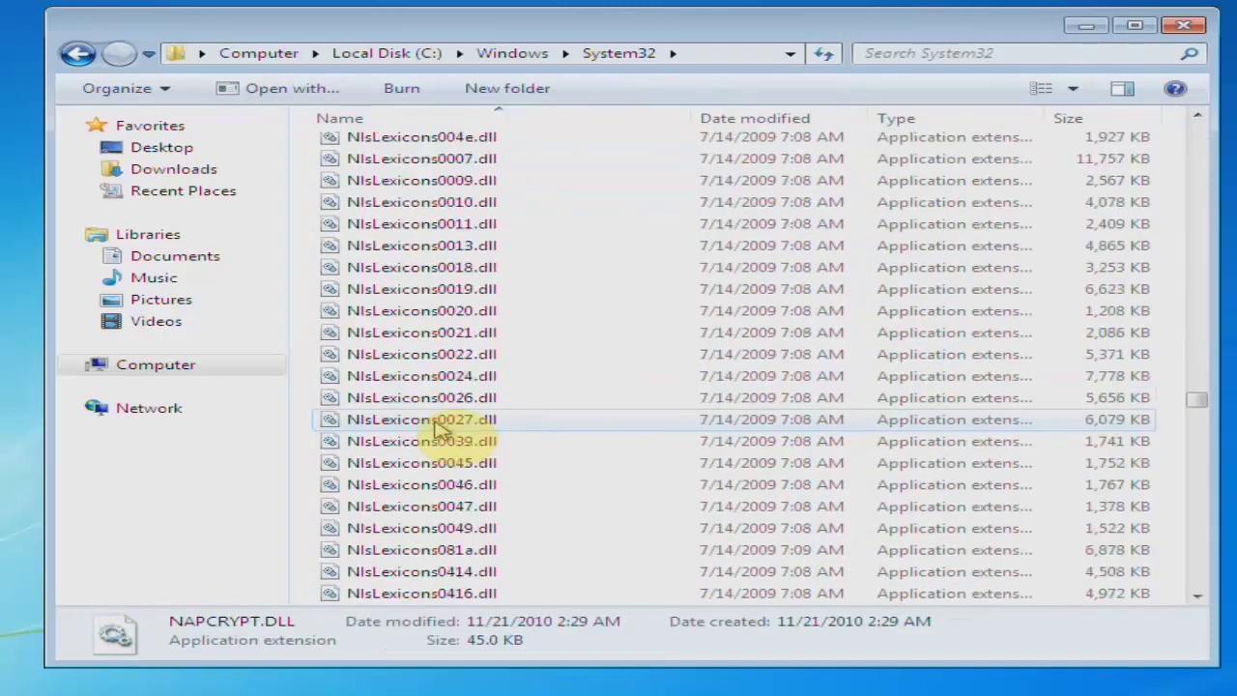
{"action": "scroll", "coordinate": [438, 428], "scroll_direction": "down", "scroll_amount": 15}
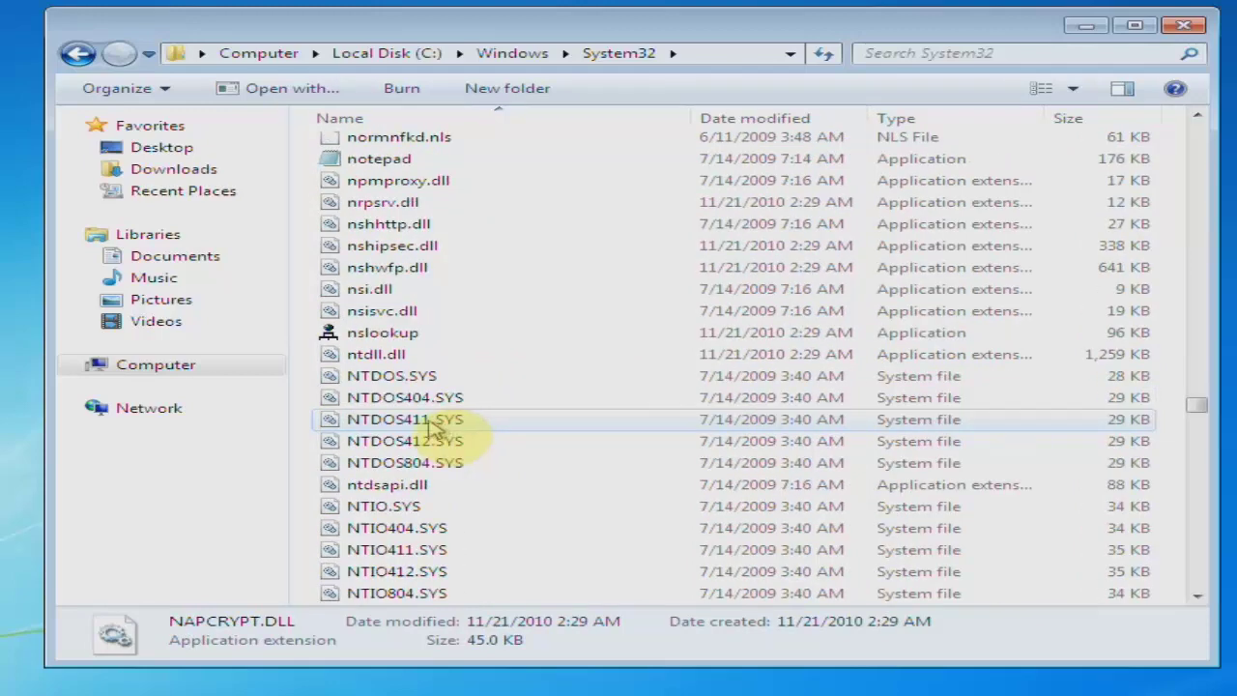
{"action": "left_click", "coordinate": [324, 158]}
{"action": "scroll", "coordinate": [314, 174], "scroll_direction": "up", "scroll_amount": 3}
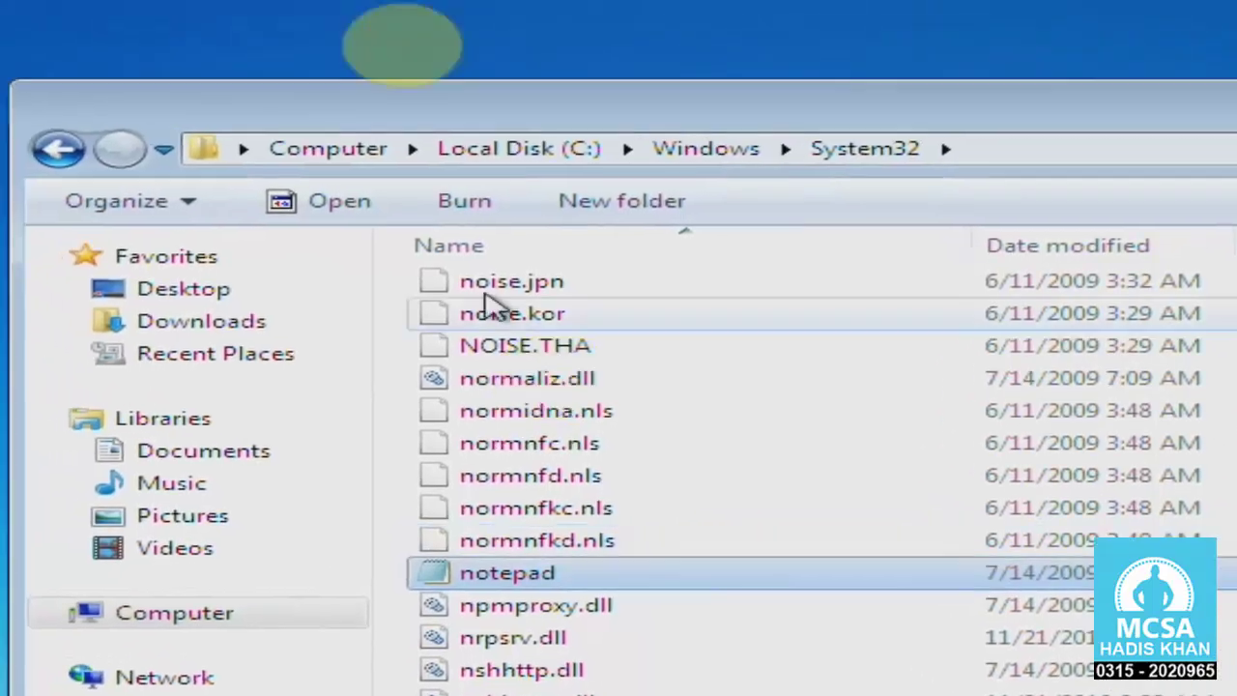
Step: Switch to the Windows Server 2012 machine, review the rule types available under Additional Rules, and return to the Windows 7 machine
{"action": "left_click", "coordinate": [428, 9]}
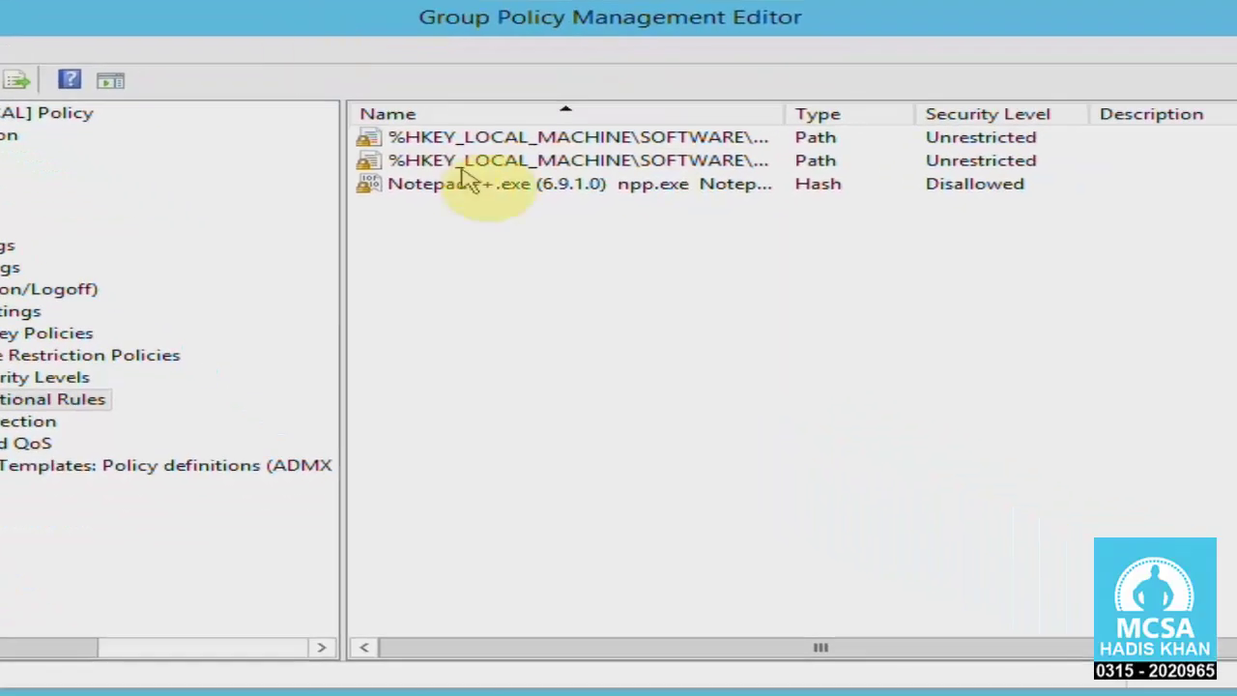
{"action": "right_click", "coordinate": [548, 239]}
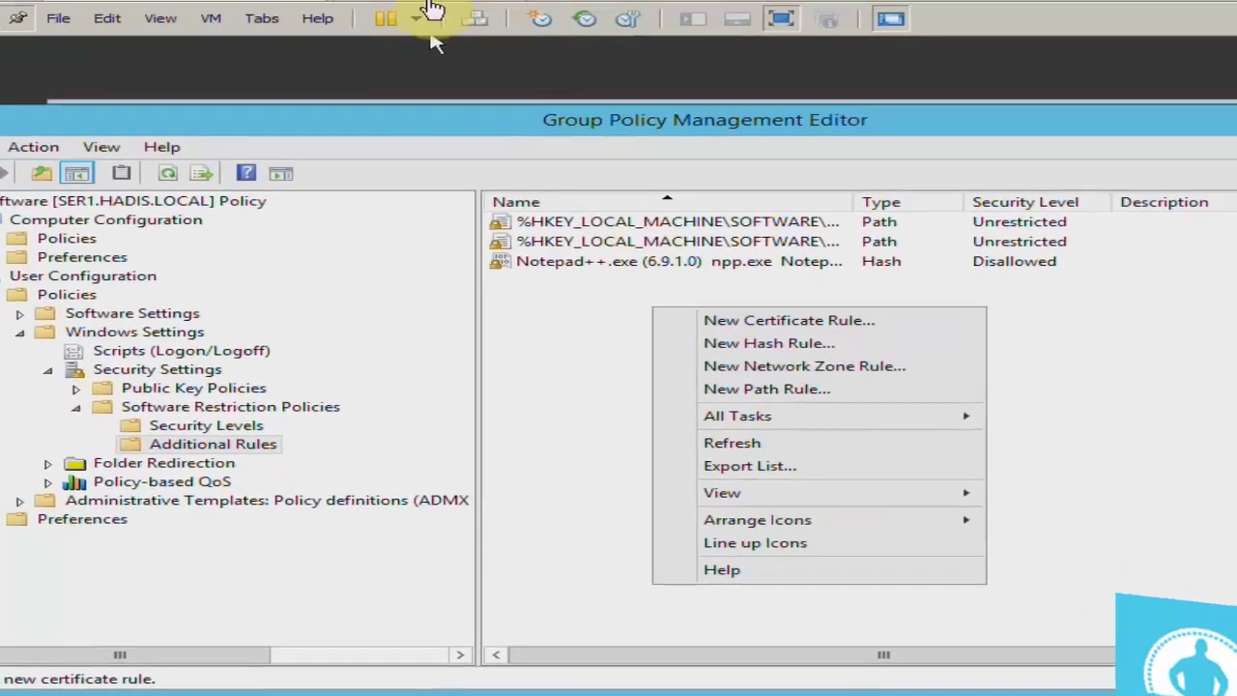
{"action": "left_click", "coordinate": [472, 29]}
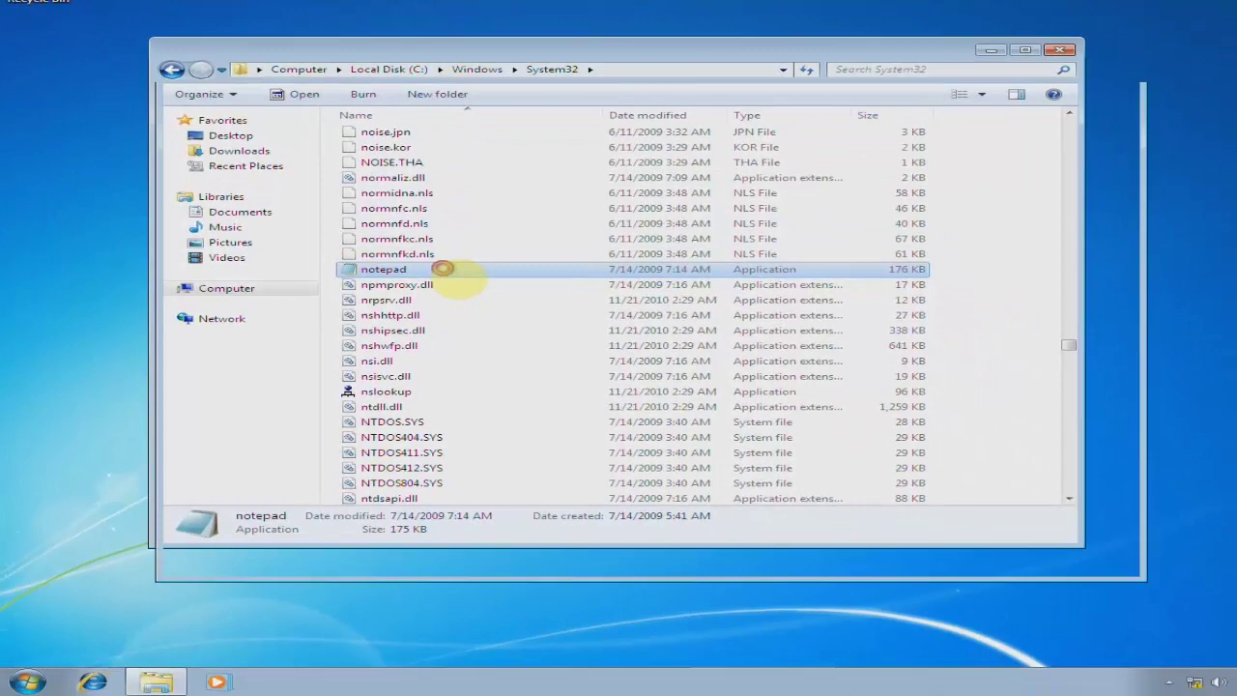
Step: Launch notepad from System32 to test whether it runs, and close it together with the folder window
{"action": "double_click", "coordinate": [502, 443]}
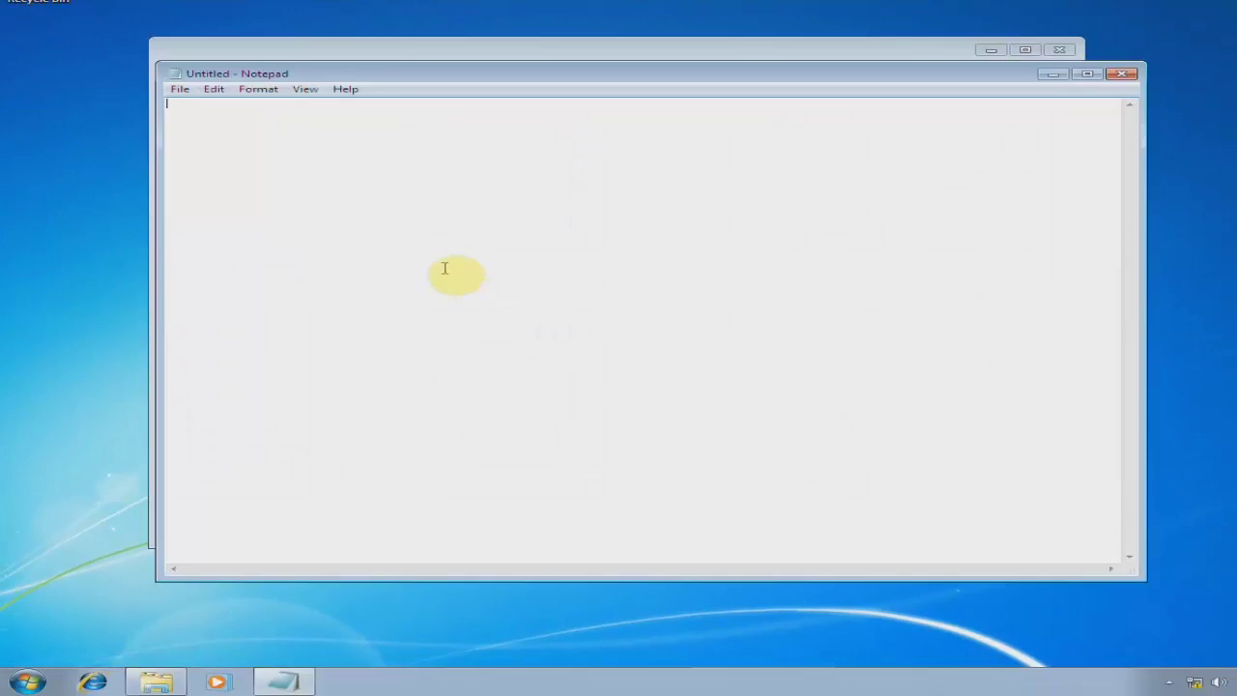
{"action": "left_click", "coordinate": [1121, 73]}
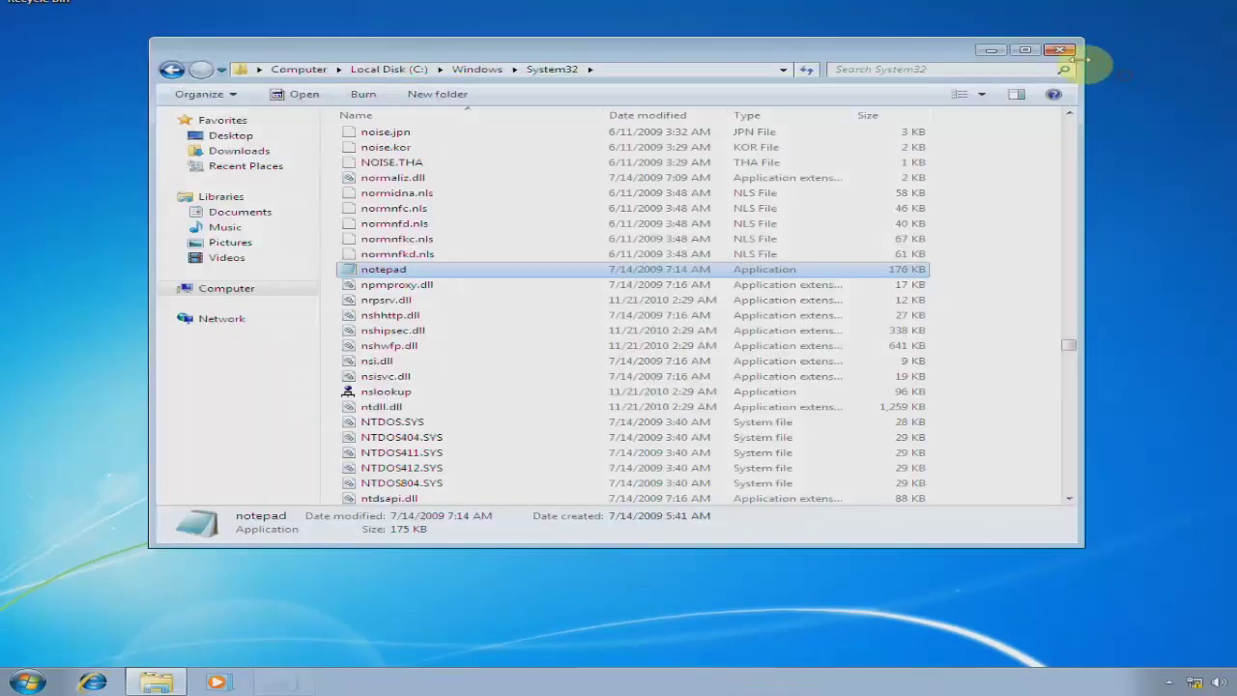
{"action": "left_click", "coordinate": [1062, 50]}
Step: Log the current domain user off the Windows 7 client
{"action": "left_click", "coordinate": [27, 682]}
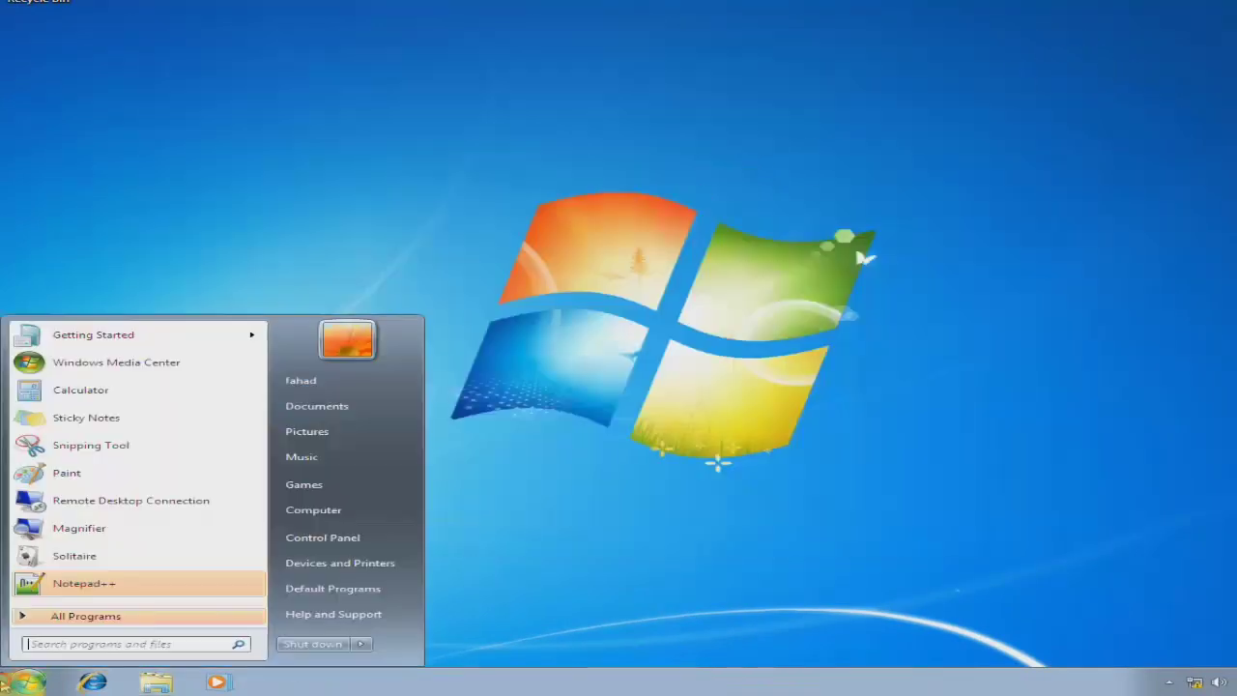
{"action": "mouse_move", "coordinate": [360, 644]}
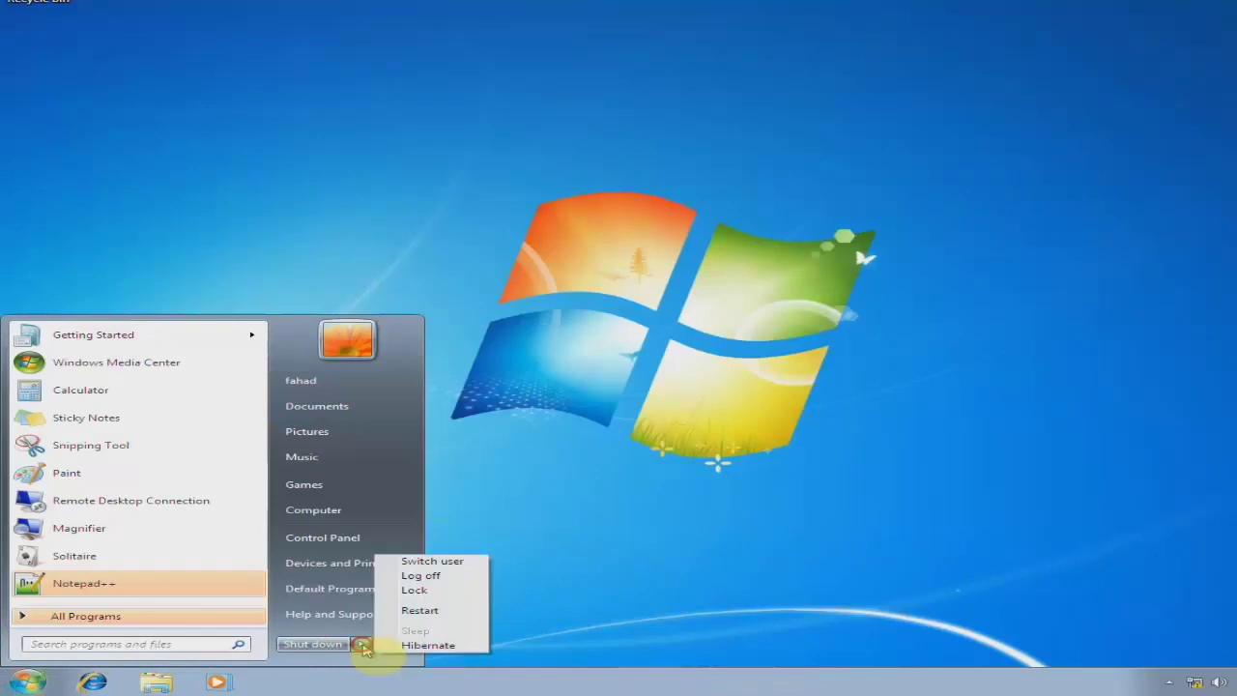
{"action": "left_click", "coordinate": [404, 577]}
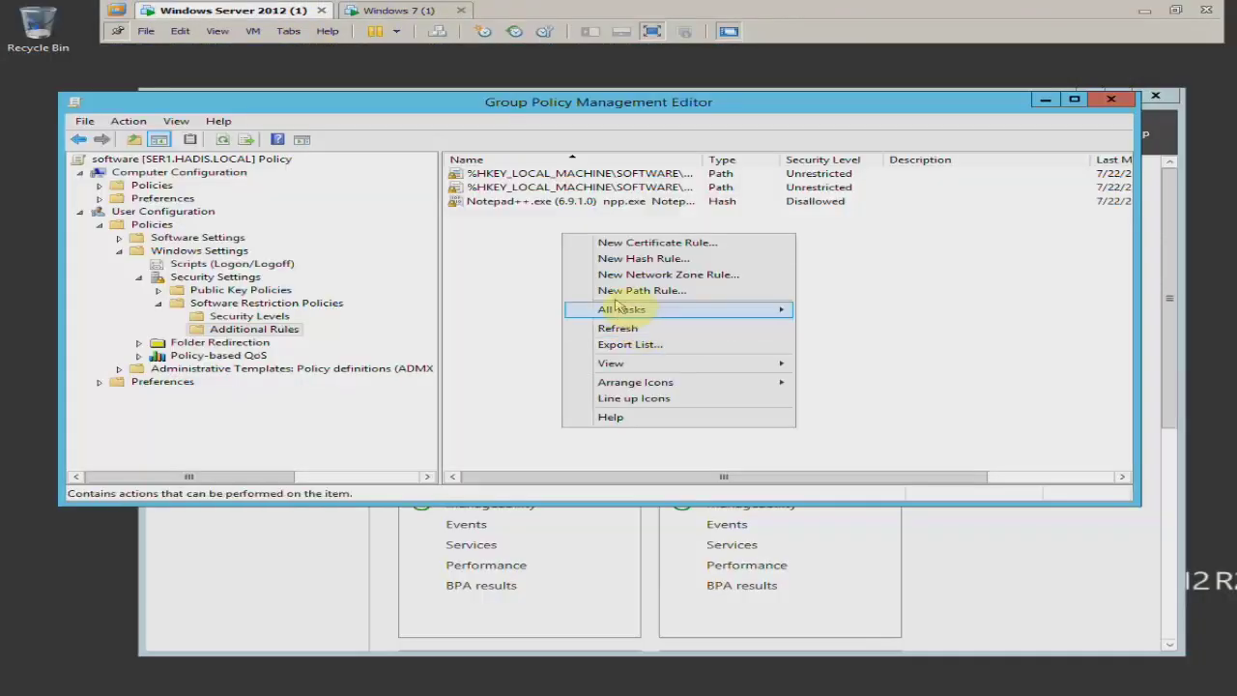
Step: Start a new path rule under Additional Rules in the software GPO on the Windows Server 2012 machine
{"action": "left_click", "coordinate": [473, 276]}
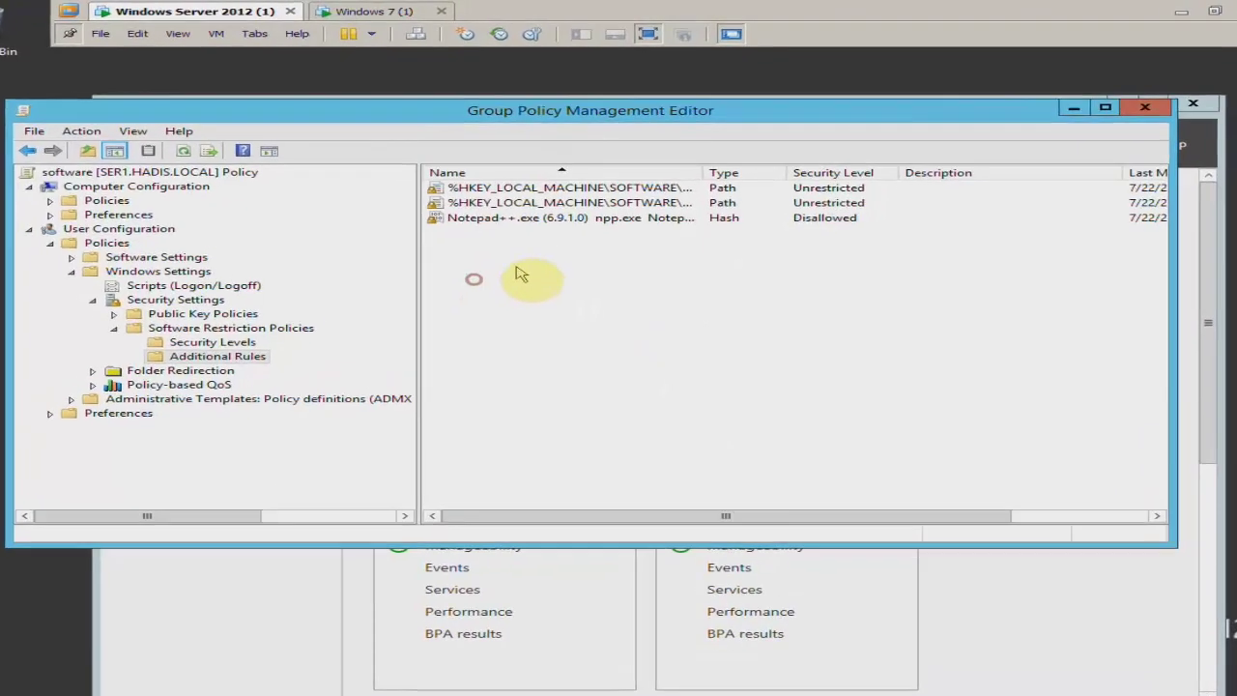
{"action": "right_click", "coordinate": [496, 298]}
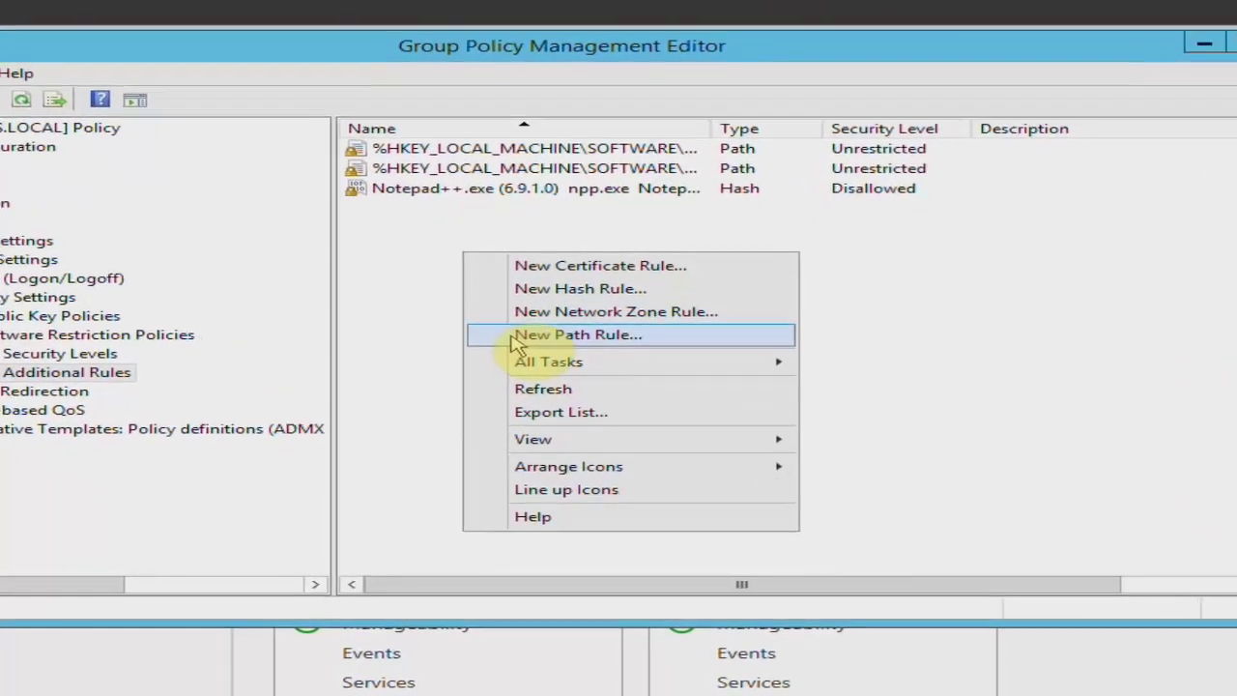
{"action": "left_click", "coordinate": [509, 370]}
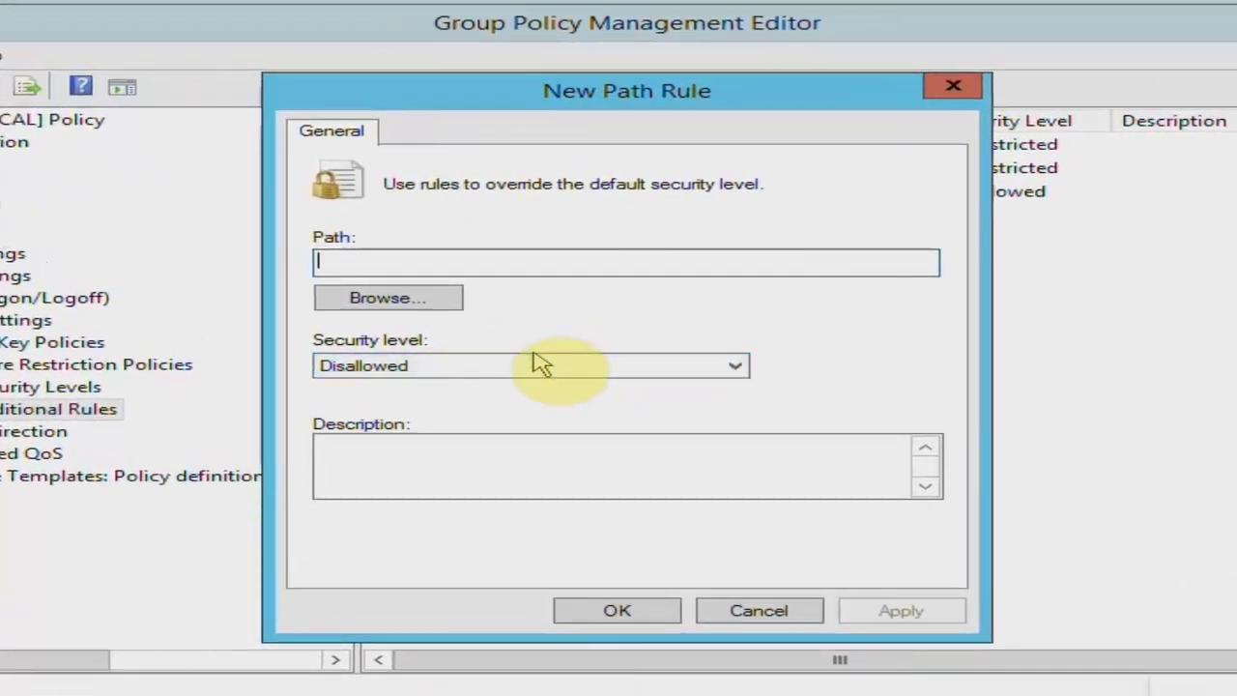
Step: Browse for the path rule's target and expand the C:\Windows\System32 folder
{"action": "left_click", "coordinate": [444, 299]}
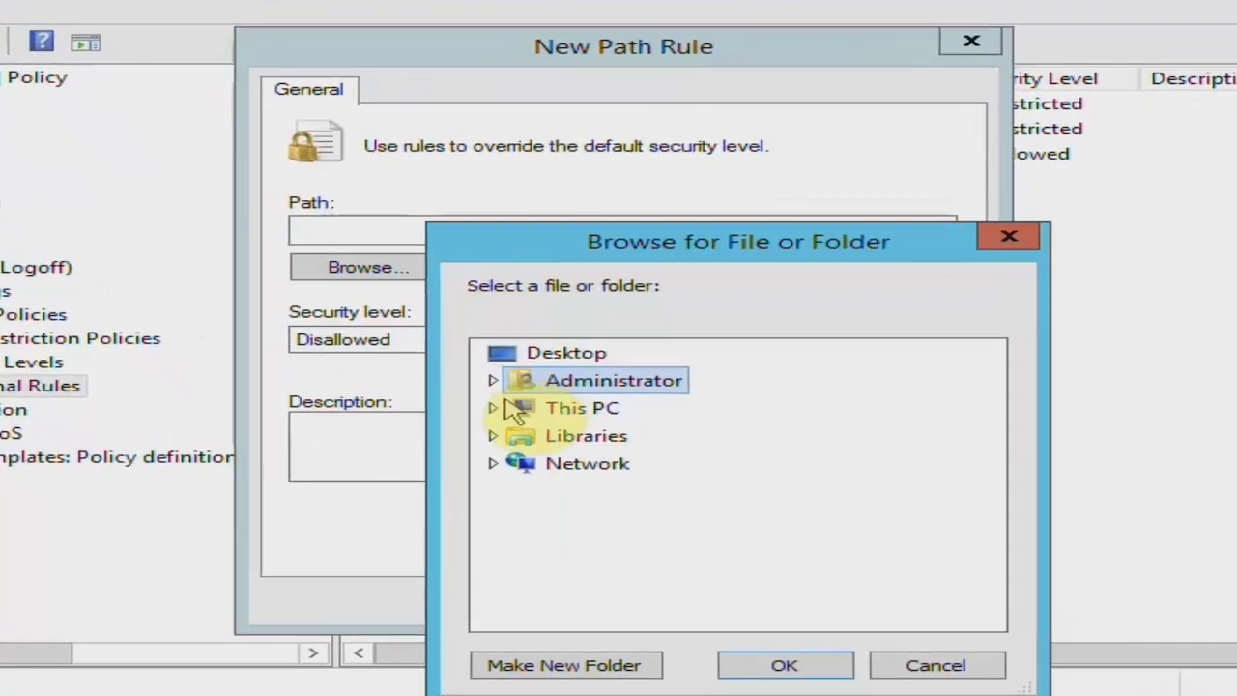
{"action": "left_click", "coordinate": [499, 425]}
{"action": "double_click", "coordinate": [551, 532]}
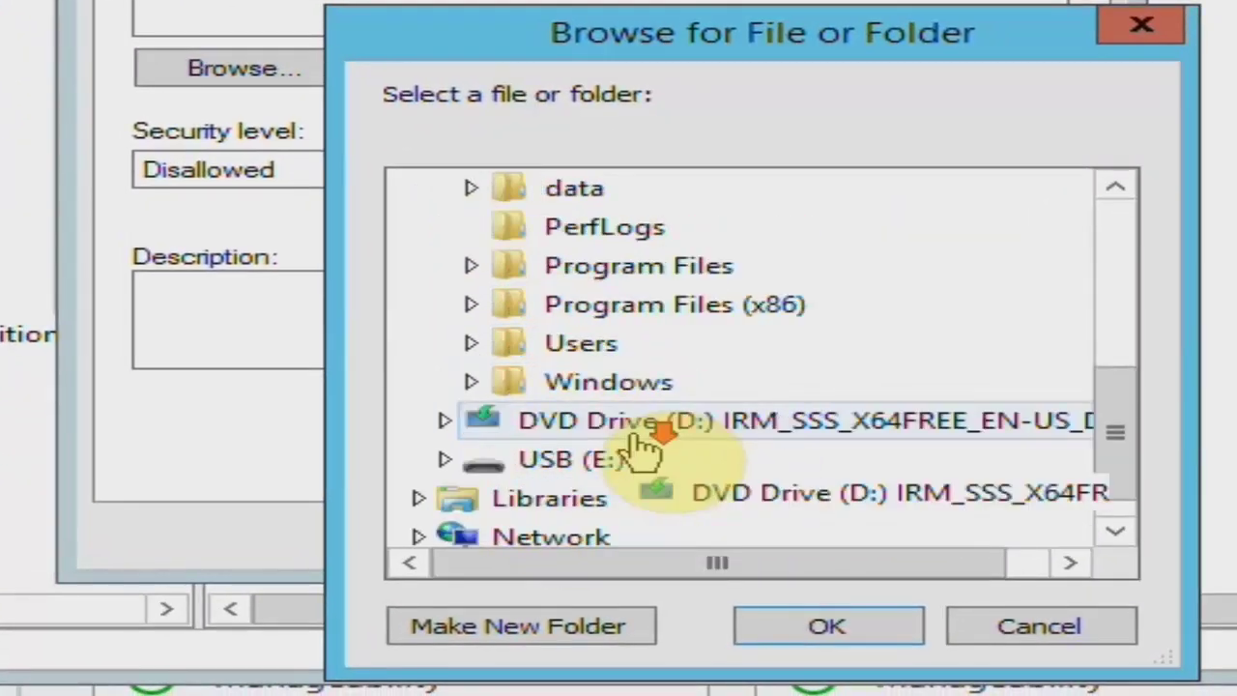
{"action": "double_click", "coordinate": [599, 340]}
{"action": "double_click", "coordinate": [696, 454]}
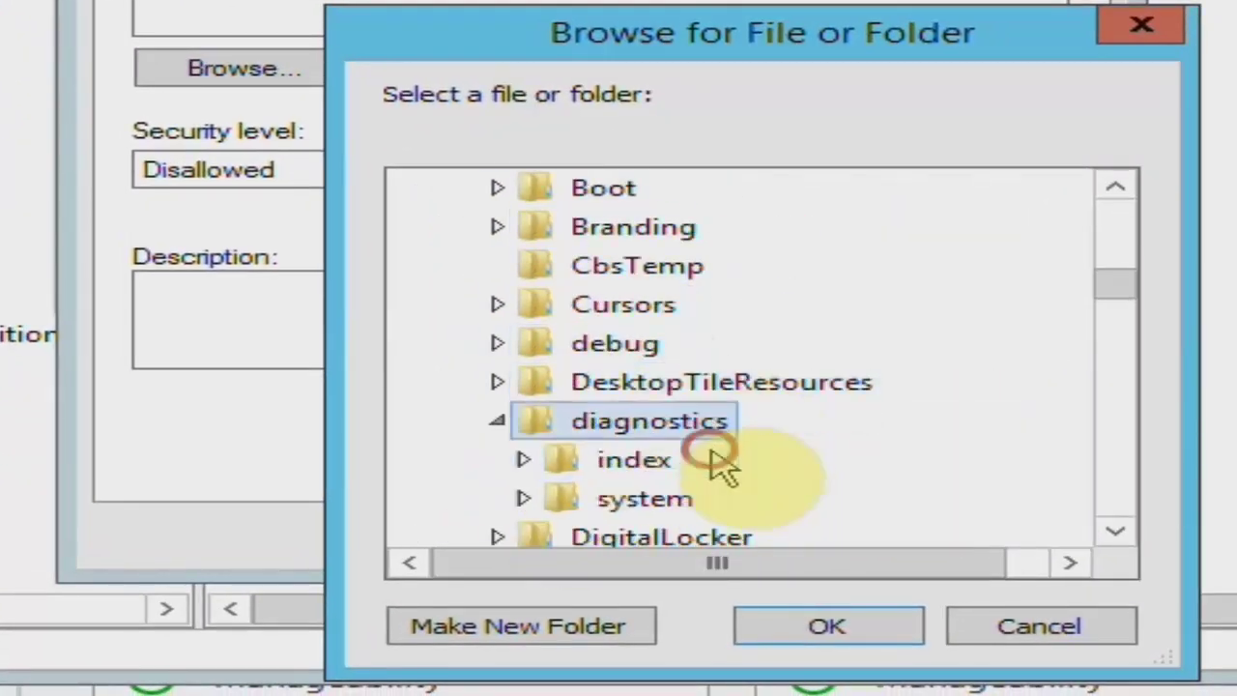
{"action": "left_click", "coordinate": [667, 498]}
{"action": "scroll", "coordinate": [732, 464], "scroll_direction": "down", "scroll_amount": 12}
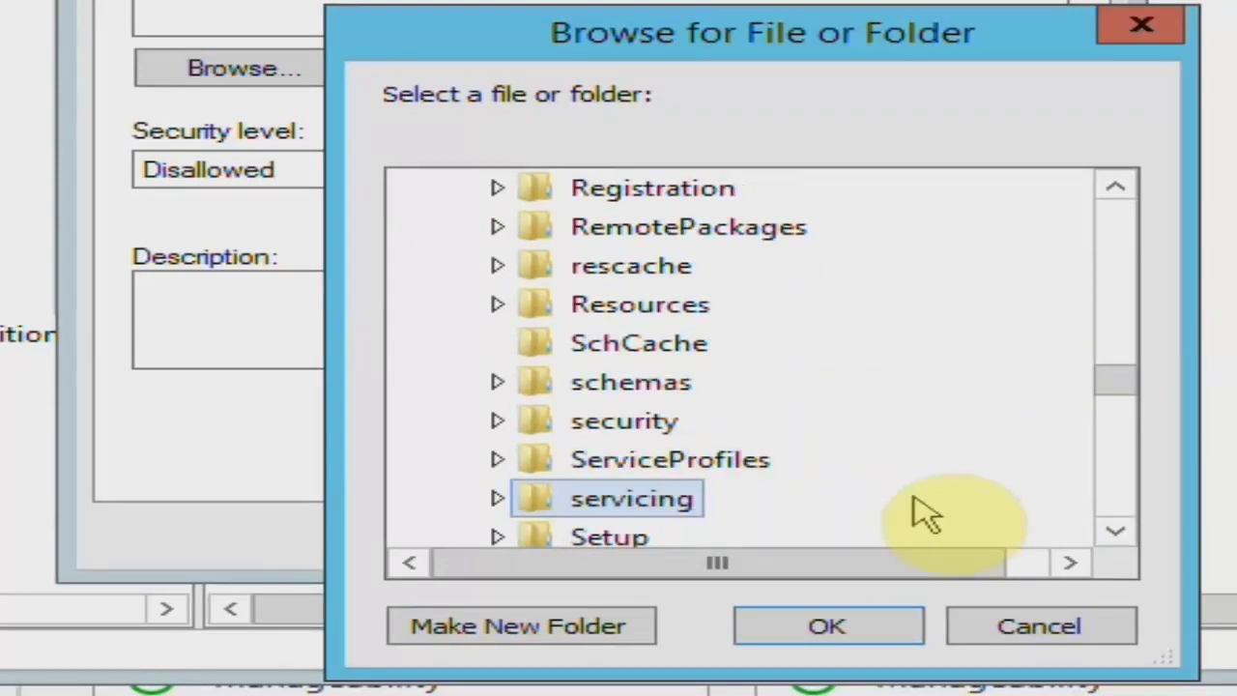
{"action": "scroll", "coordinate": [878, 513], "scroll_direction": "down", "scroll_amount": 1}
{"action": "double_click", "coordinate": [504, 498]}
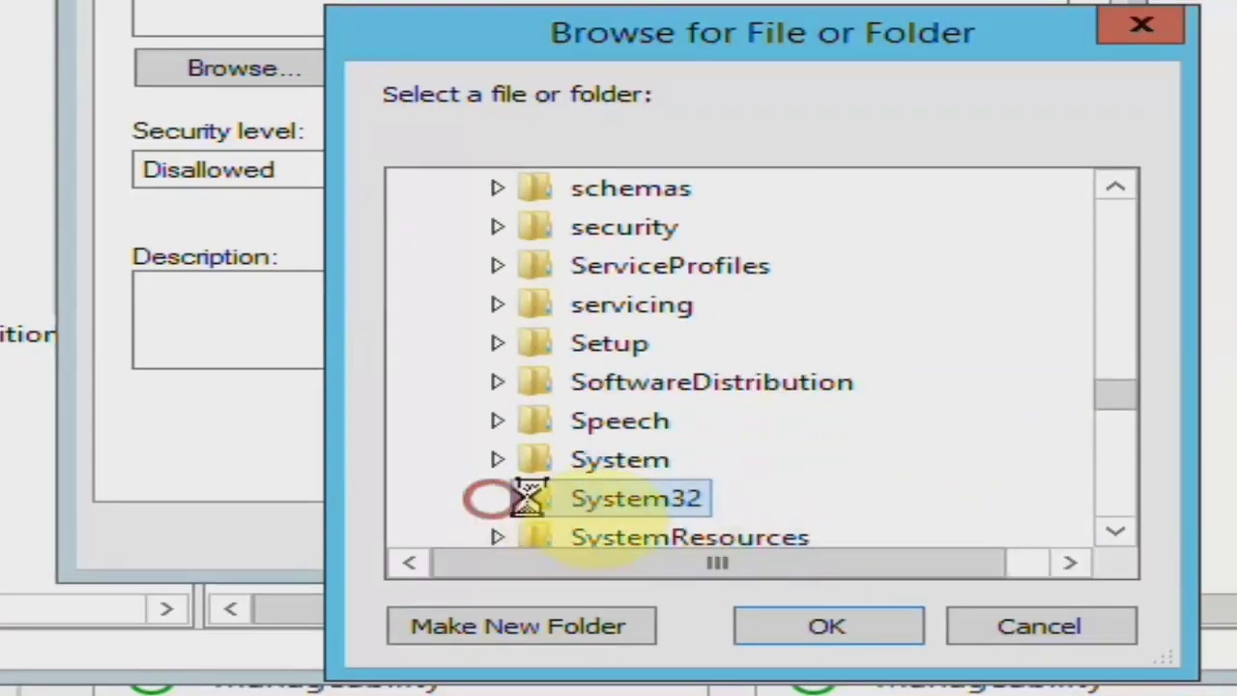
Step: Enlarge the browse window, find notepad in System32 and set it as the rule's path, C:\Windows\System32\notepad.exe
{"action": "left_click_drag", "start_coordinate": [1160, 663], "coordinate": [1236, 695]}
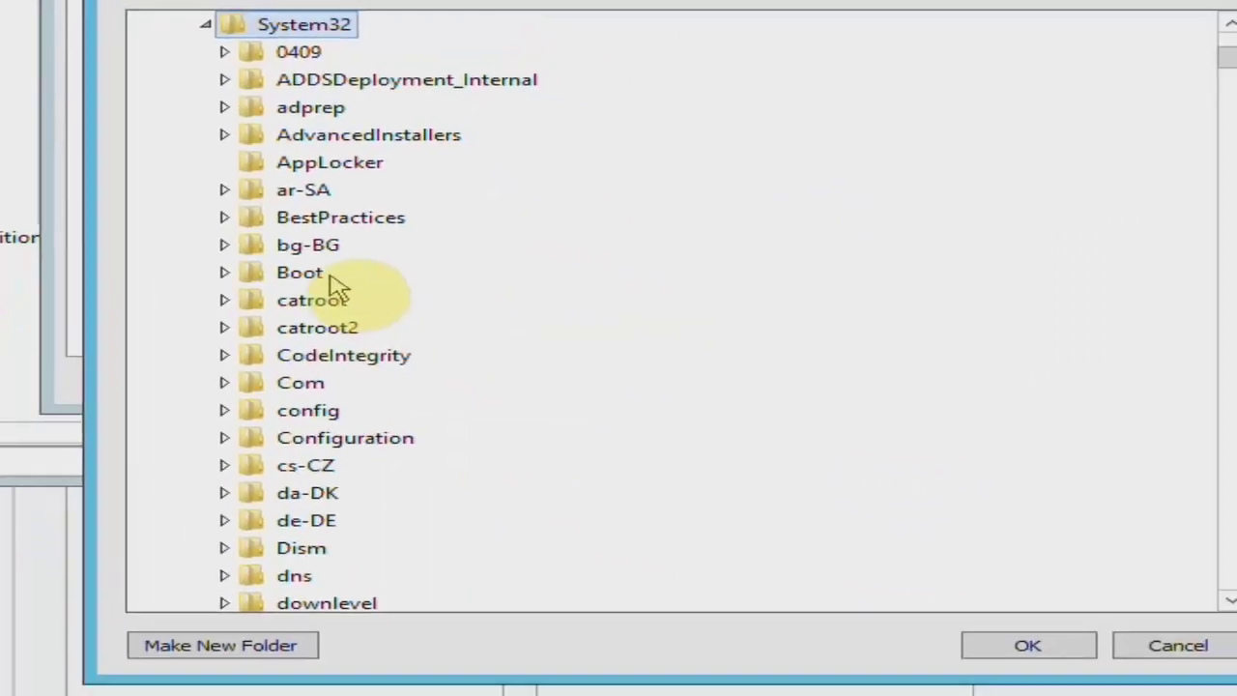
{"action": "key", "text": "n"}
{"action": "key", "text": "n"}
{"action": "key", "text": "n"}
{"action": "key", "text": "n"}
{"action": "key", "text": "n"}
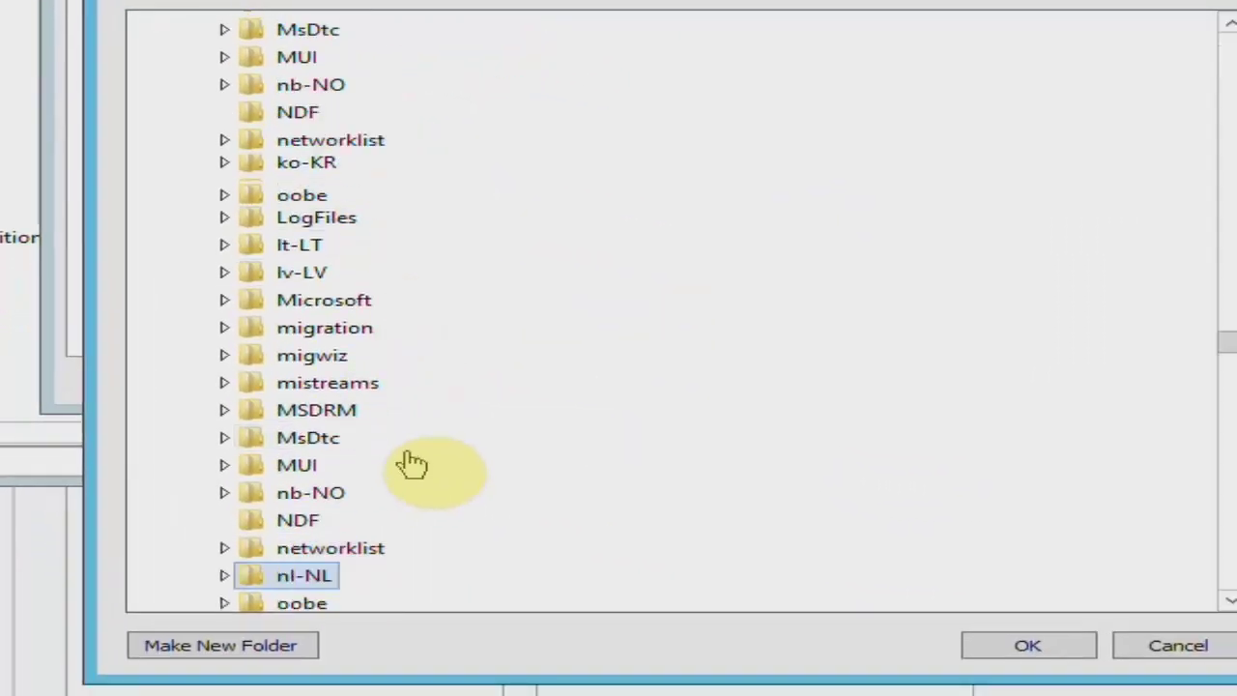
{"action": "scroll", "coordinate": [410, 464], "scroll_direction": "down", "scroll_amount": 20}
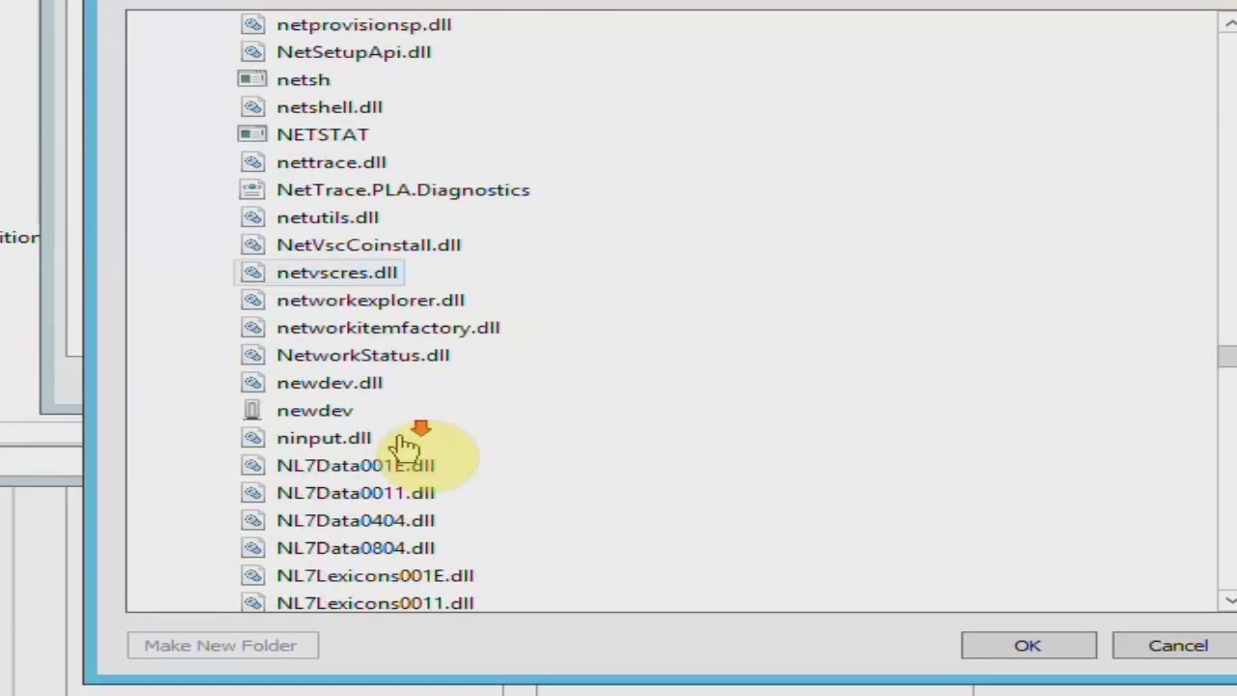
{"action": "scroll", "coordinate": [406, 445], "scroll_direction": "down", "scroll_amount": 20}
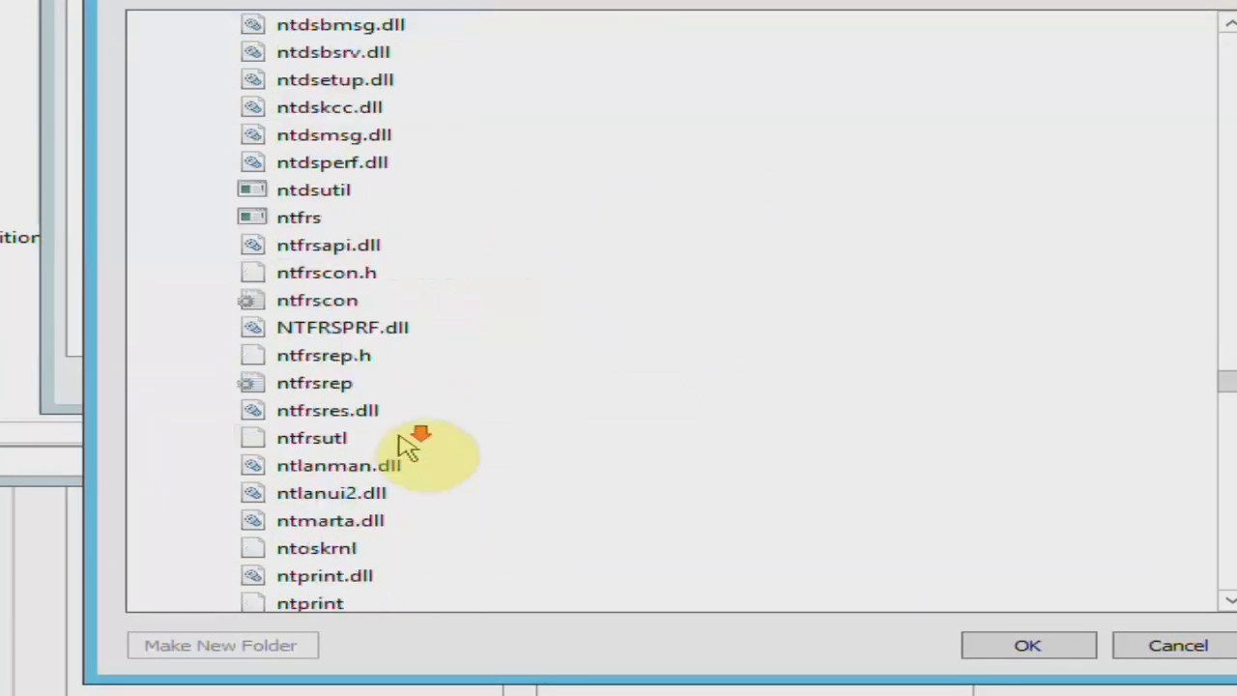
{"action": "scroll", "coordinate": [406, 446], "scroll_direction": "down", "scroll_amount": 20}
{"action": "scroll", "coordinate": [406, 446], "scroll_direction": "up", "scroll_amount": 8}
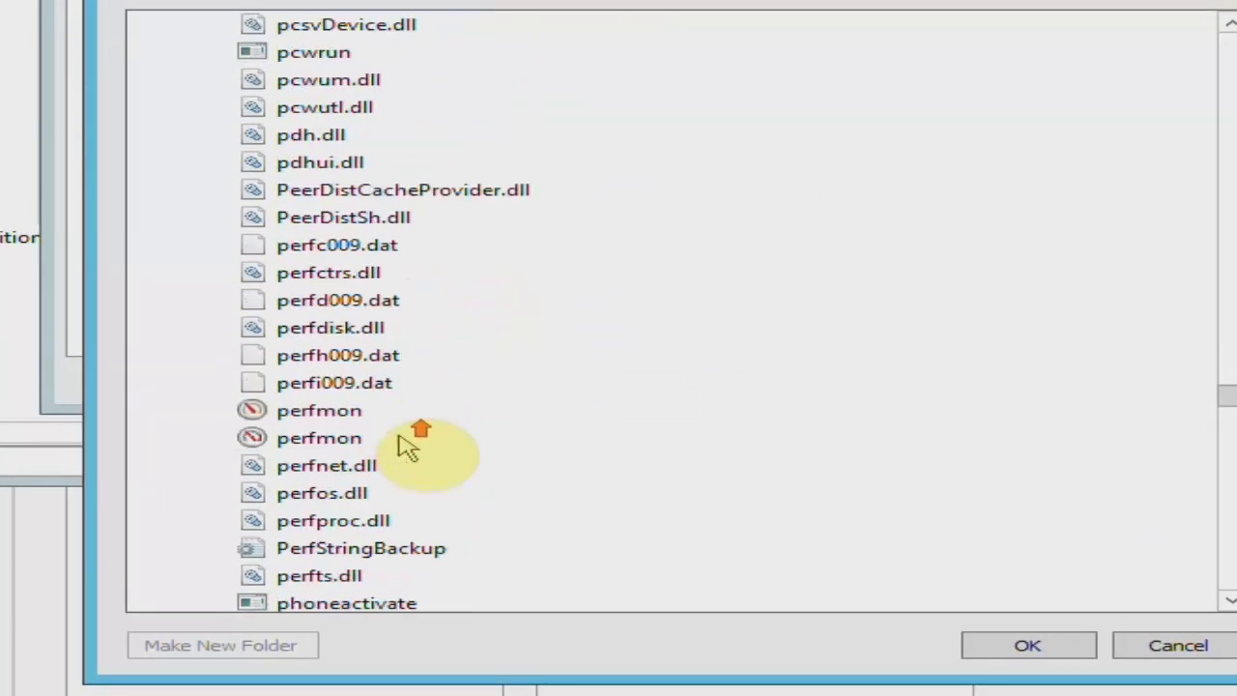
{"action": "scroll", "coordinate": [408, 447], "scroll_direction": "up", "scroll_amount": 20}
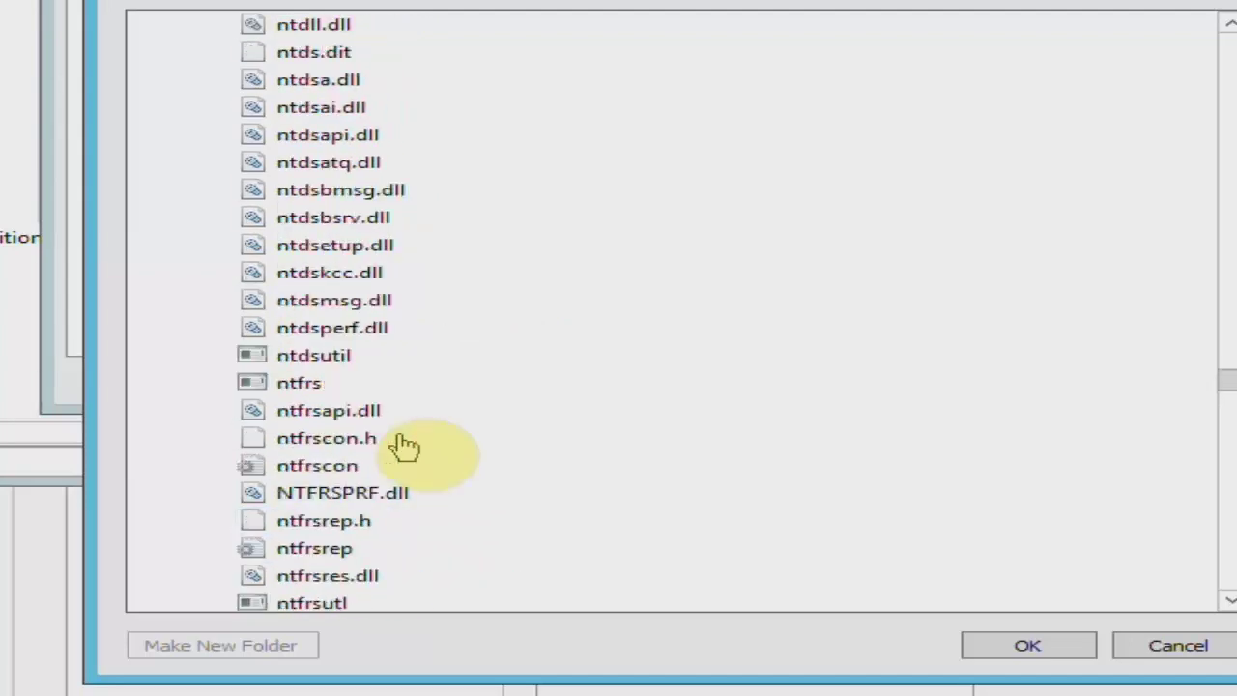
{"action": "scroll", "coordinate": [405, 447], "scroll_direction": "up", "scroll_amount": 2}
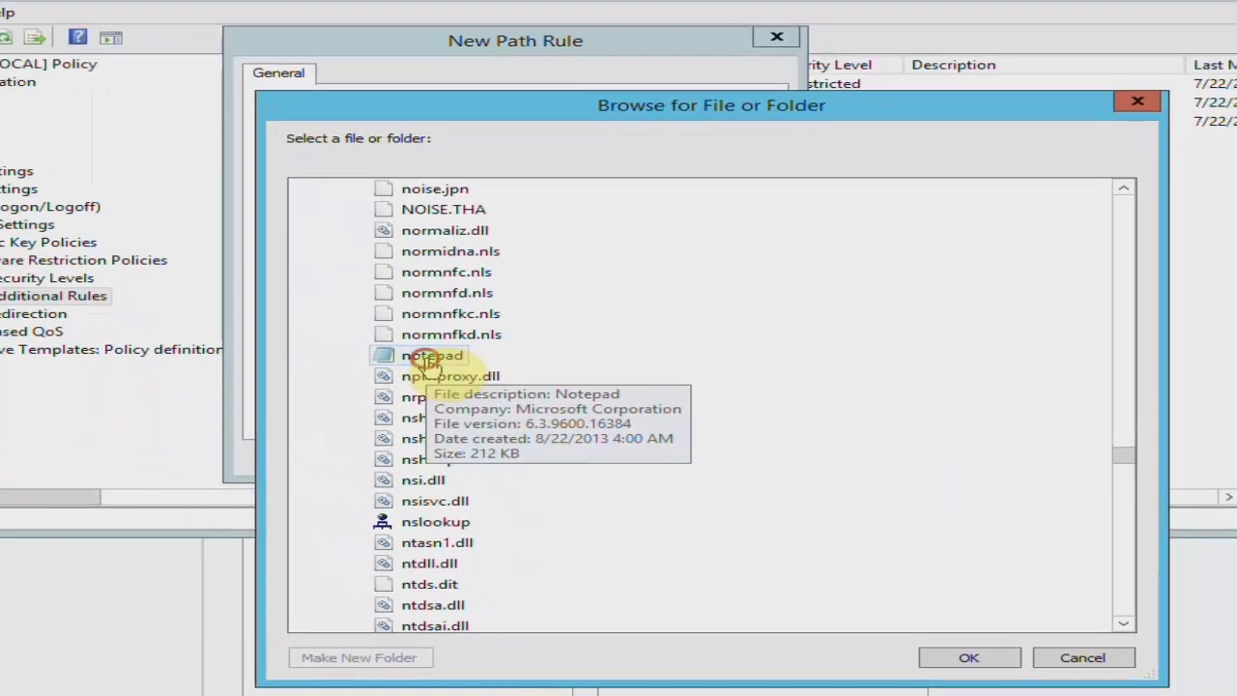
{"action": "left_click", "coordinate": [985, 659]}
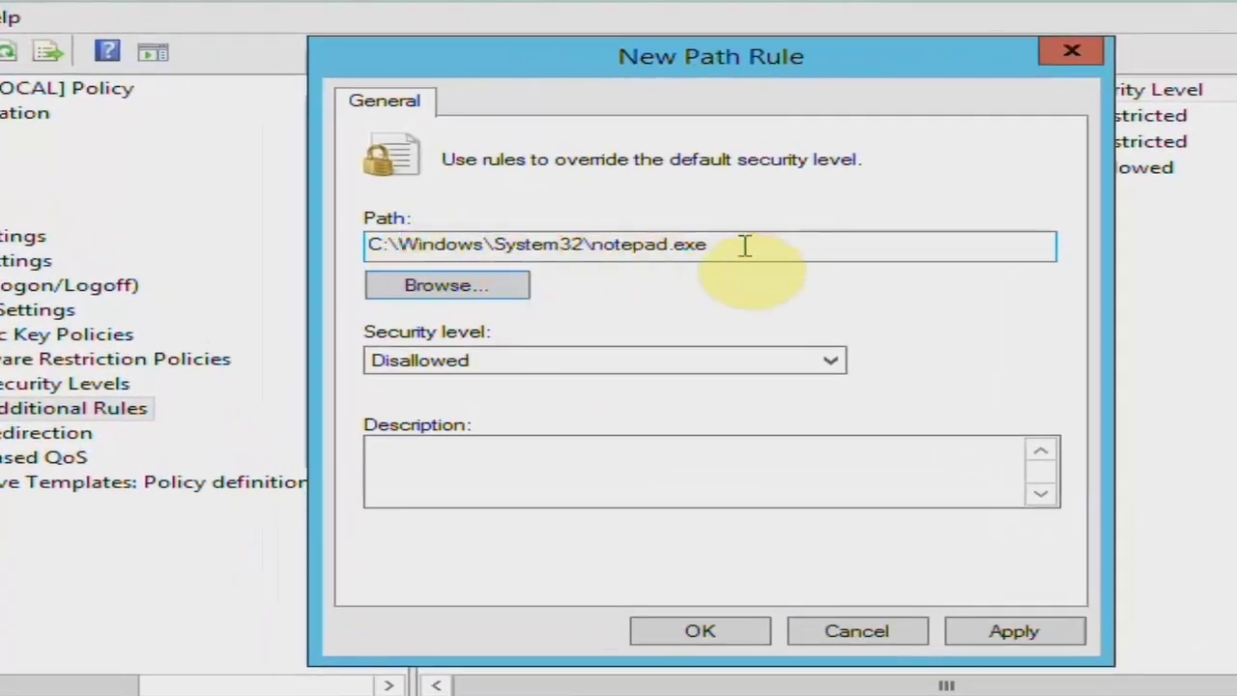
Step: Keep the path rule's security level at Disallowed, enter the description BLOCK, and apply the rule
{"action": "left_click", "coordinate": [418, 331]}
{"action": "left_click", "coordinate": [447, 385]}
{"action": "left_click", "coordinate": [443, 467]}
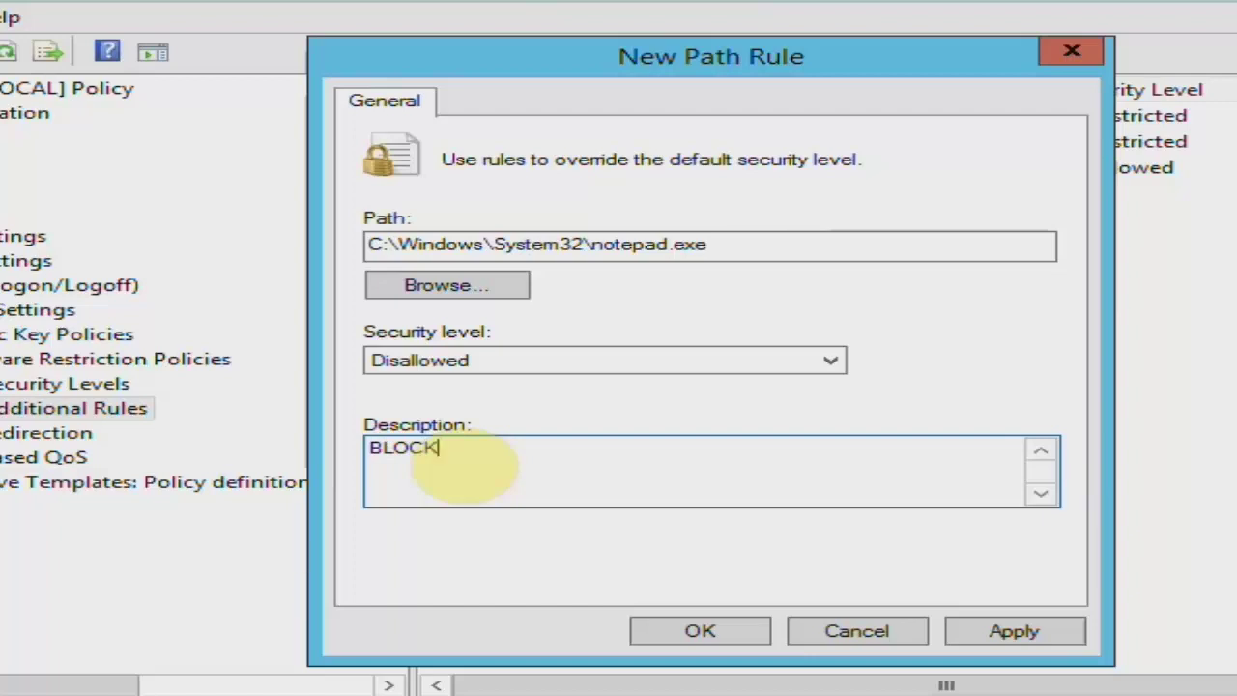
{"action": "left_click", "coordinate": [1030, 633]}
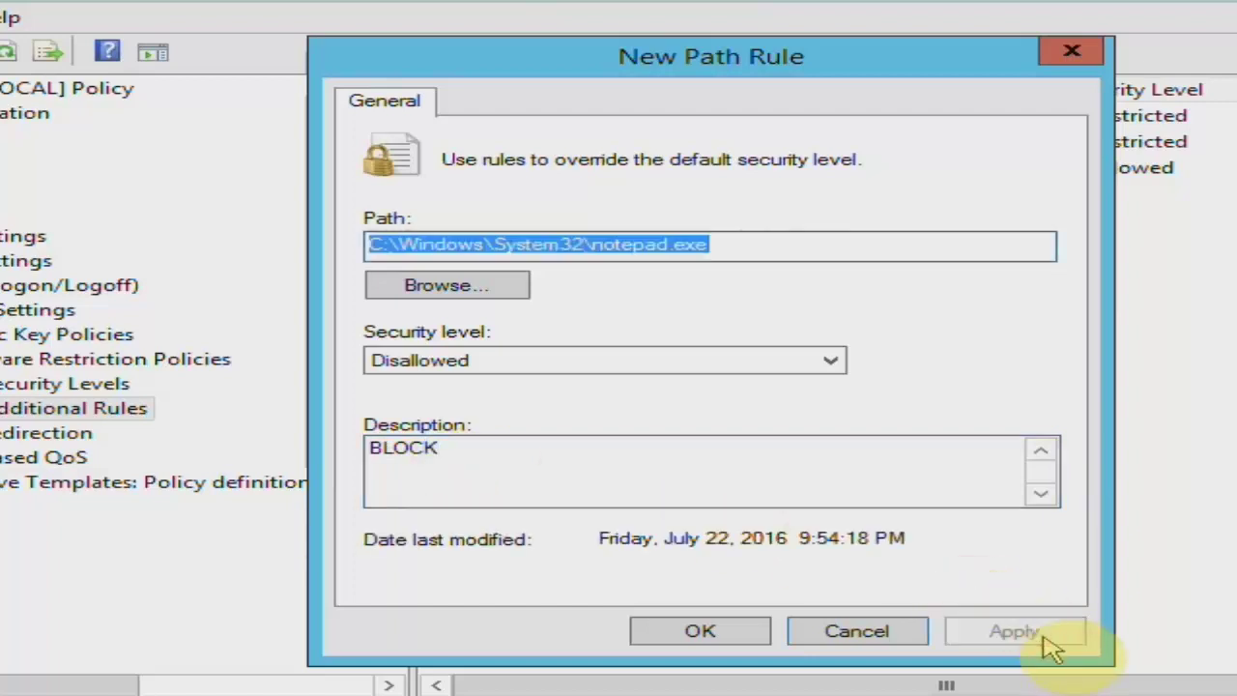
Step: Confirm the new notepad.exe path rule and check its entry in the Additional Rules list
{"action": "left_click_drag", "start_coordinate": [903, 538], "coordinate": [409, 552]}
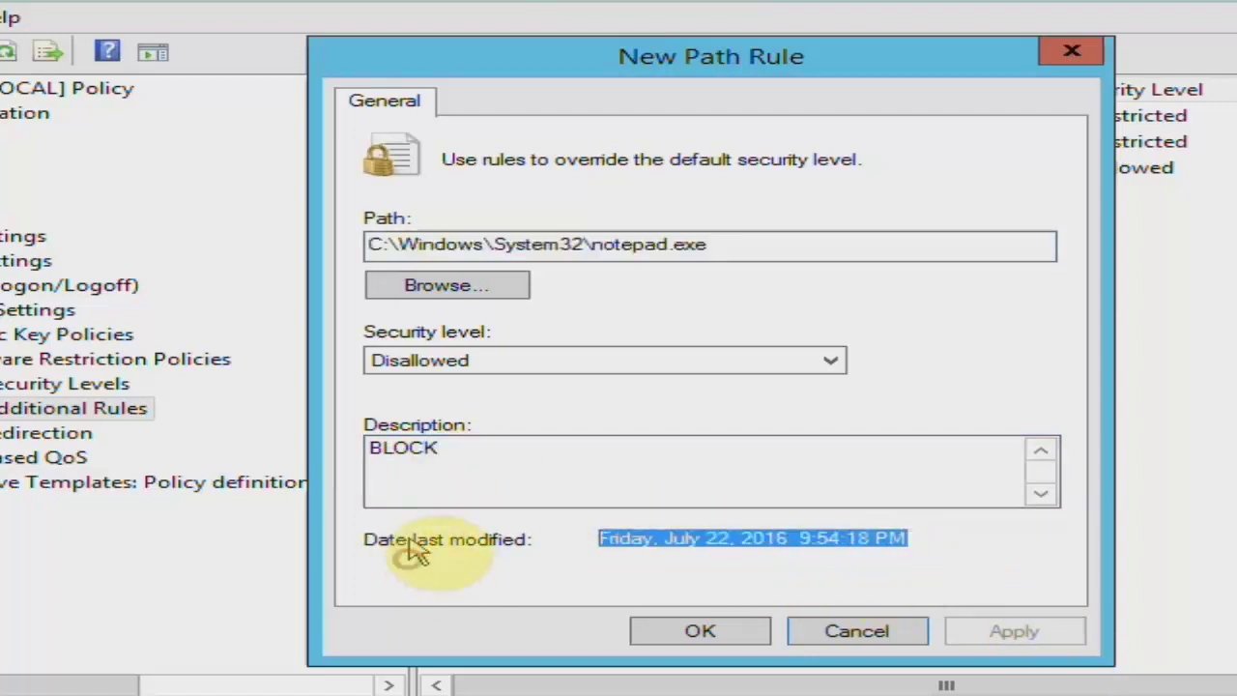
{"action": "left_click", "coordinate": [656, 638]}
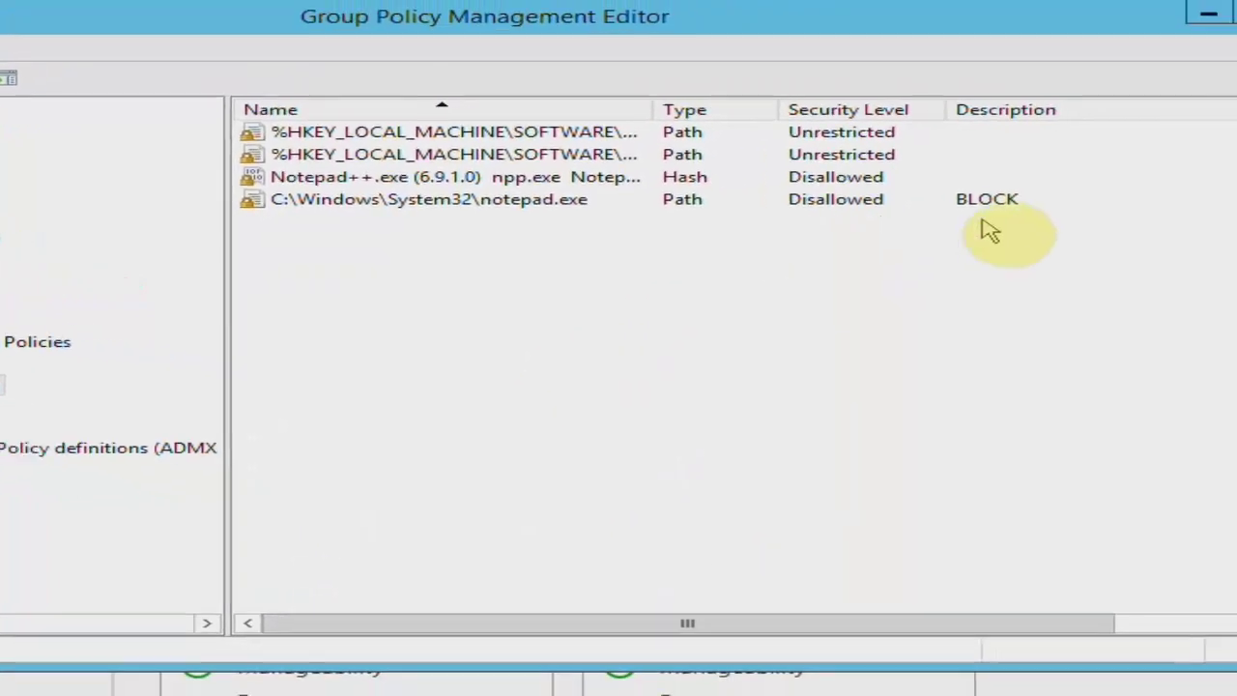
{"action": "left_click", "coordinate": [995, 203]}
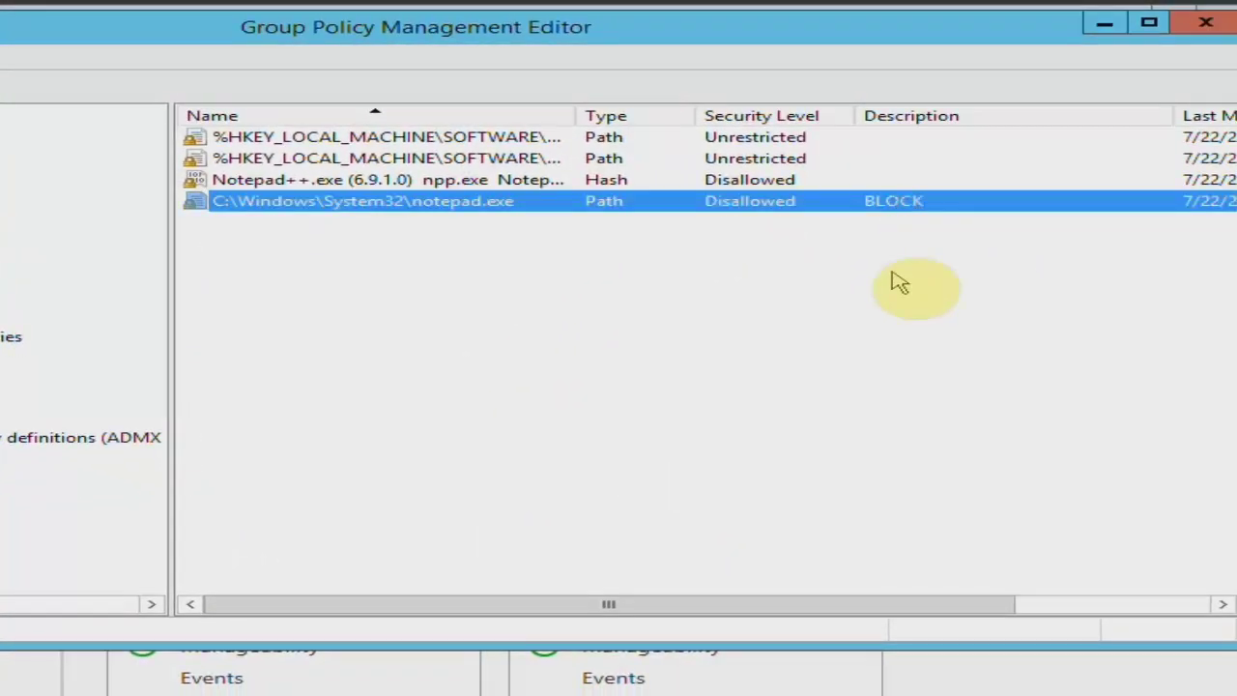
{"action": "left_click", "coordinate": [897, 281]}
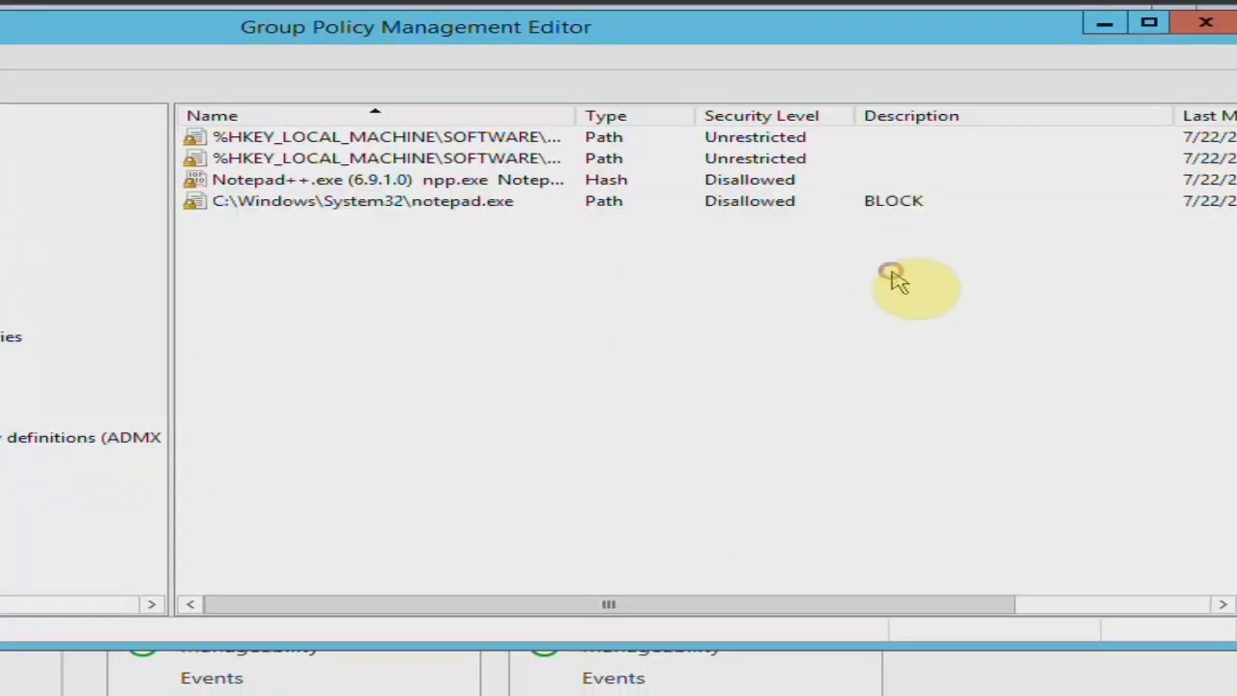
{"action": "left_click", "coordinate": [828, 260]}
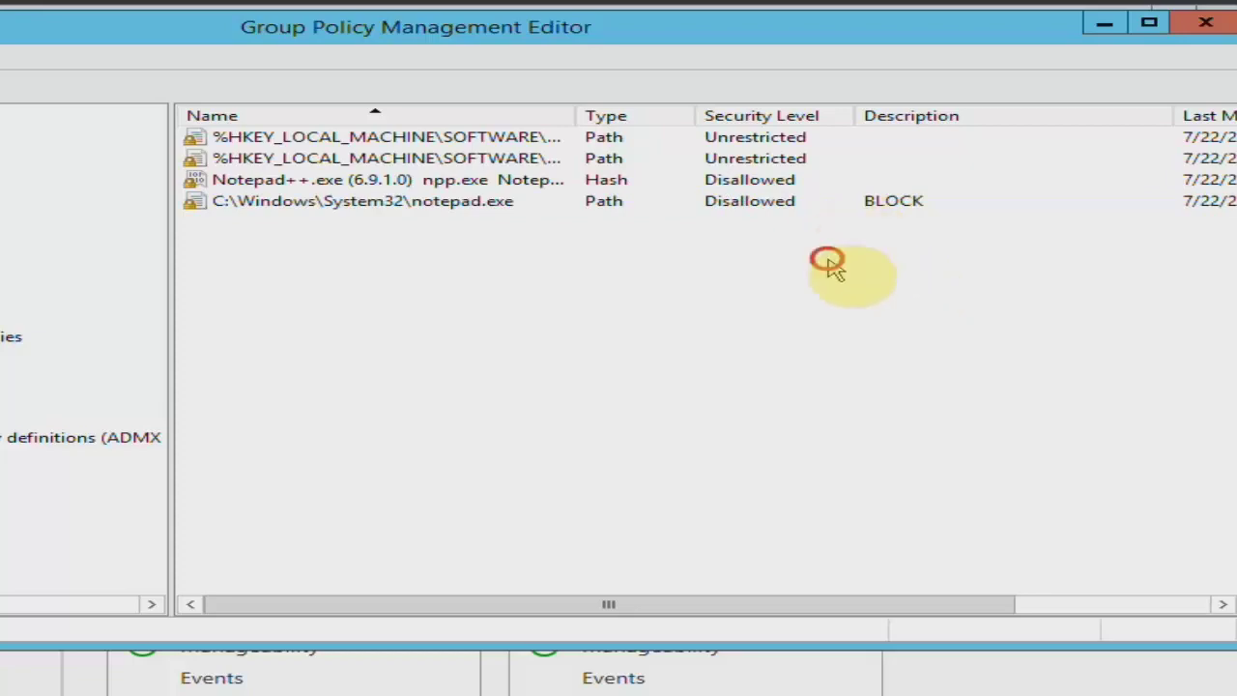
Step: Run gpupdate on the server to refresh Group Policy, move its console window aside, and close it
{"action": "key", "text": "Return"}
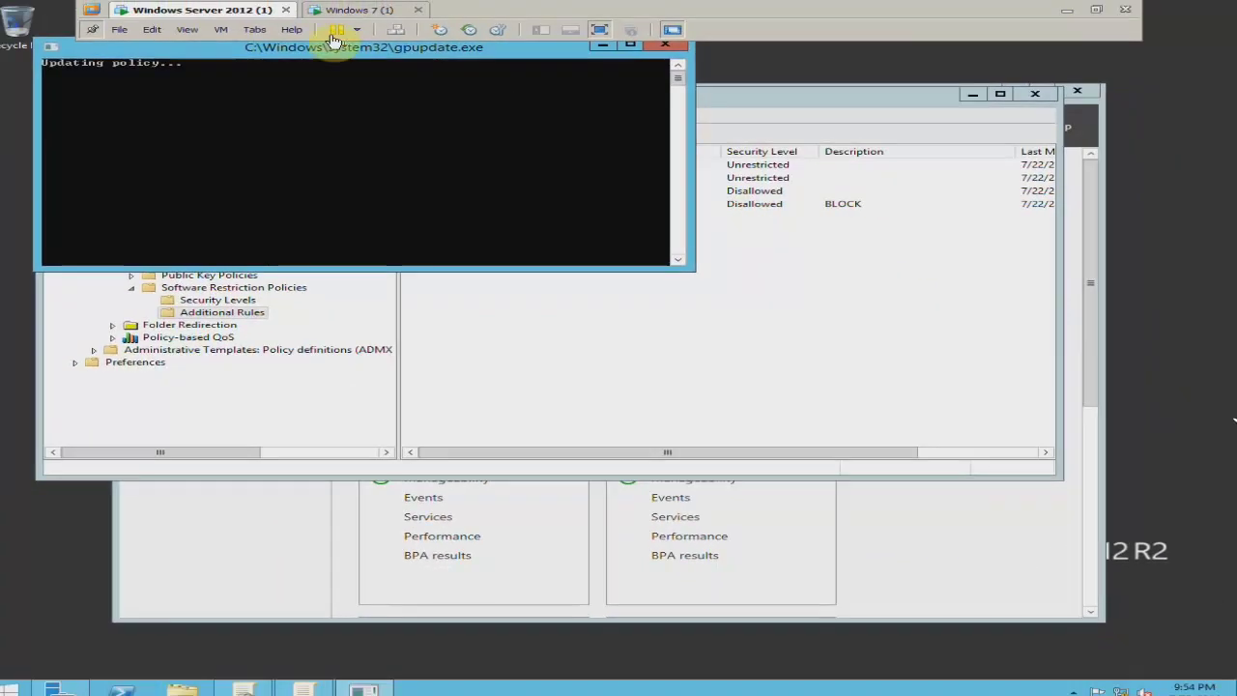
{"action": "left_click_drag", "start_coordinate": [338, 60], "coordinate": [761, 167]}
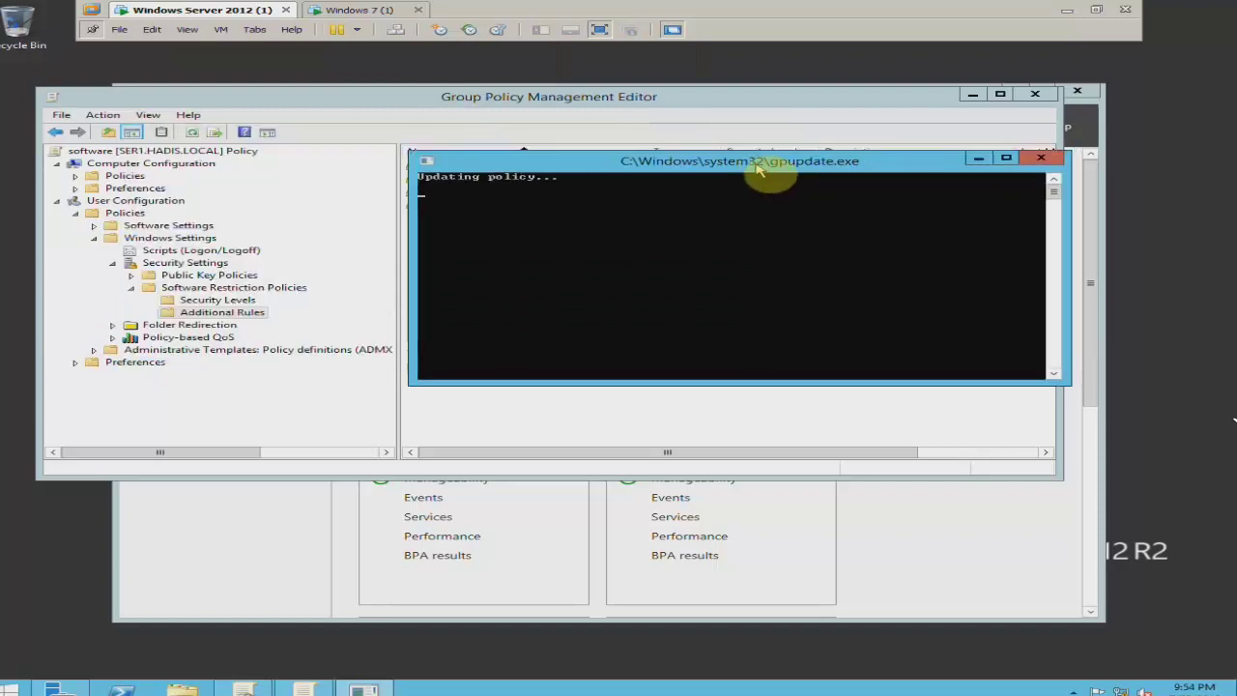
{"action": "left_click", "coordinate": [1044, 160]}
Step: Switch to the Windows 7 machine and log on to the displayed domain account with the account password
{"action": "left_click", "coordinate": [365, 17]}
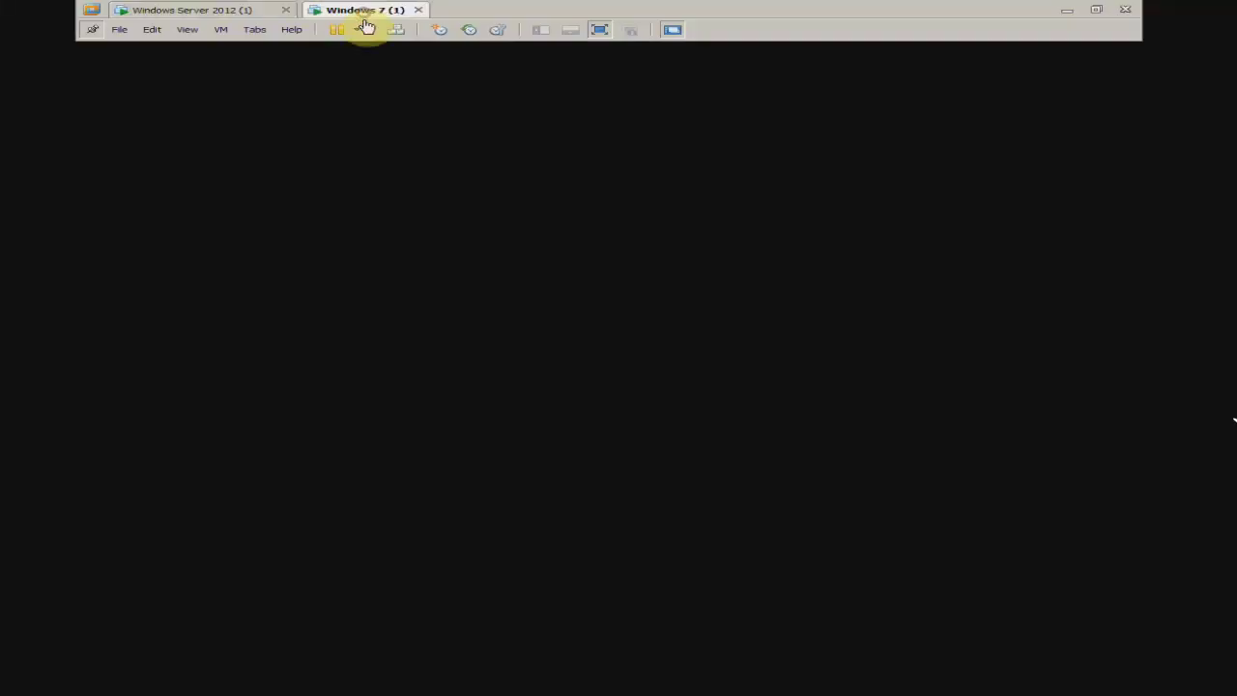
{"action": "key", "text": "ctrl+alt+Insert"}
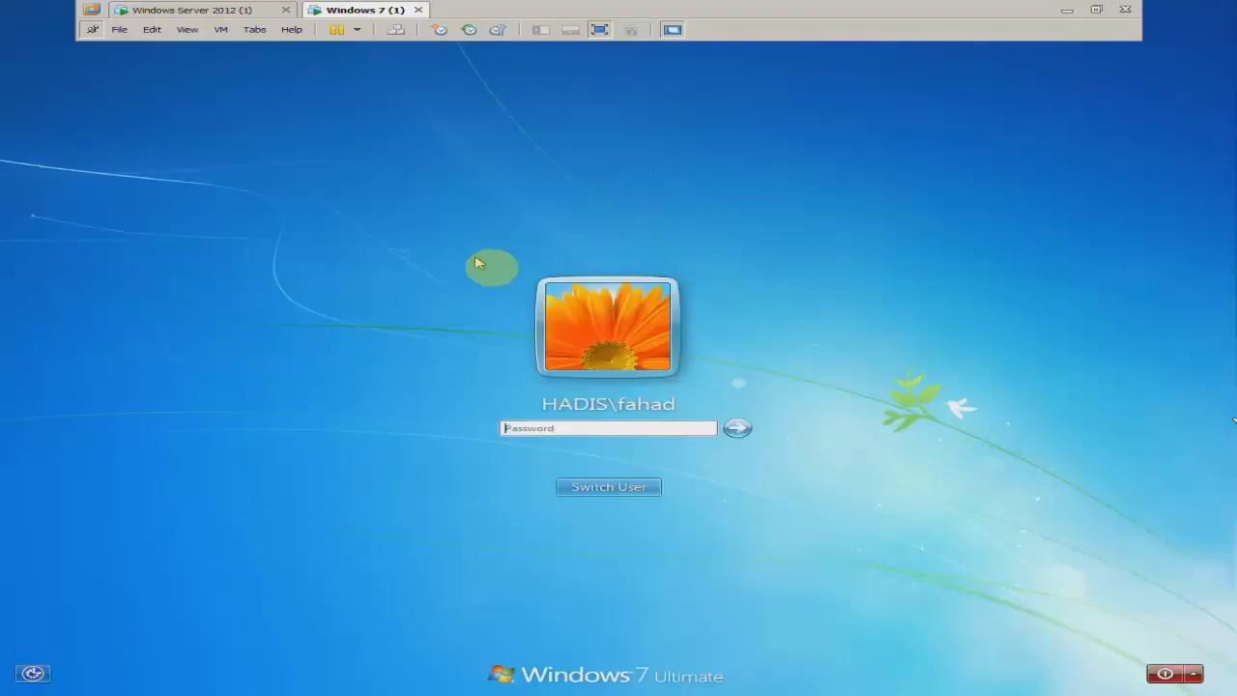
{"action": "left_click", "coordinate": [593, 436]}
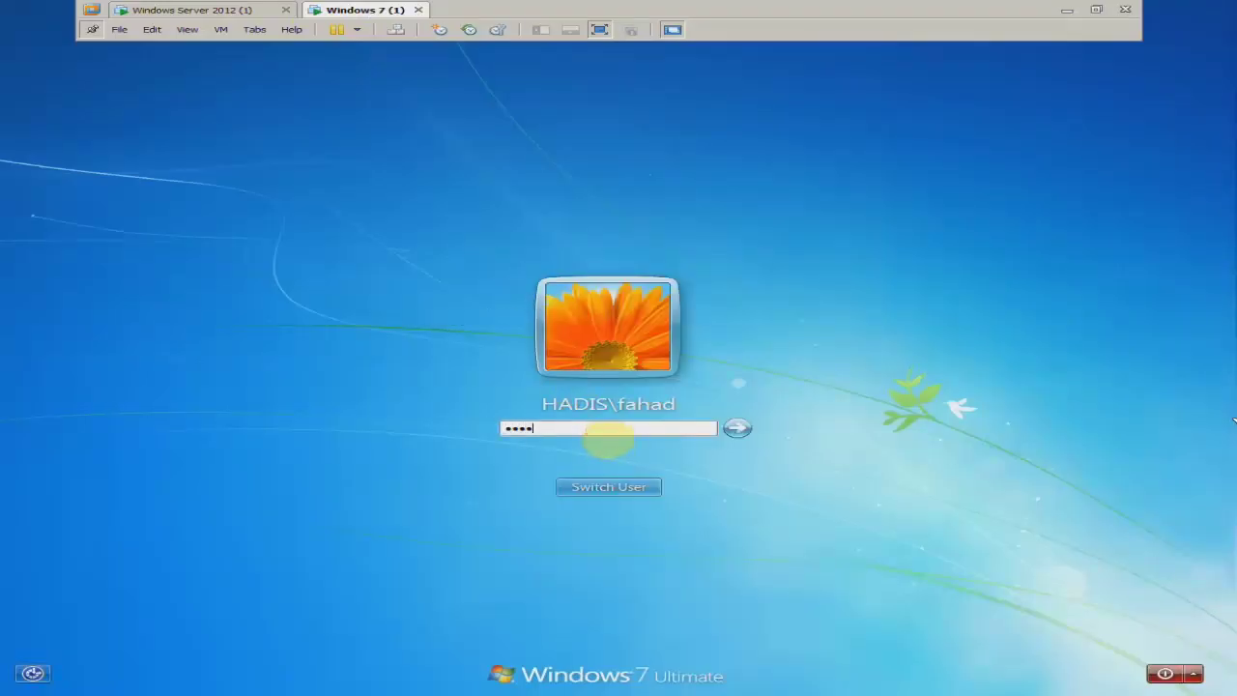
{"action": "key", "text": "Return"}
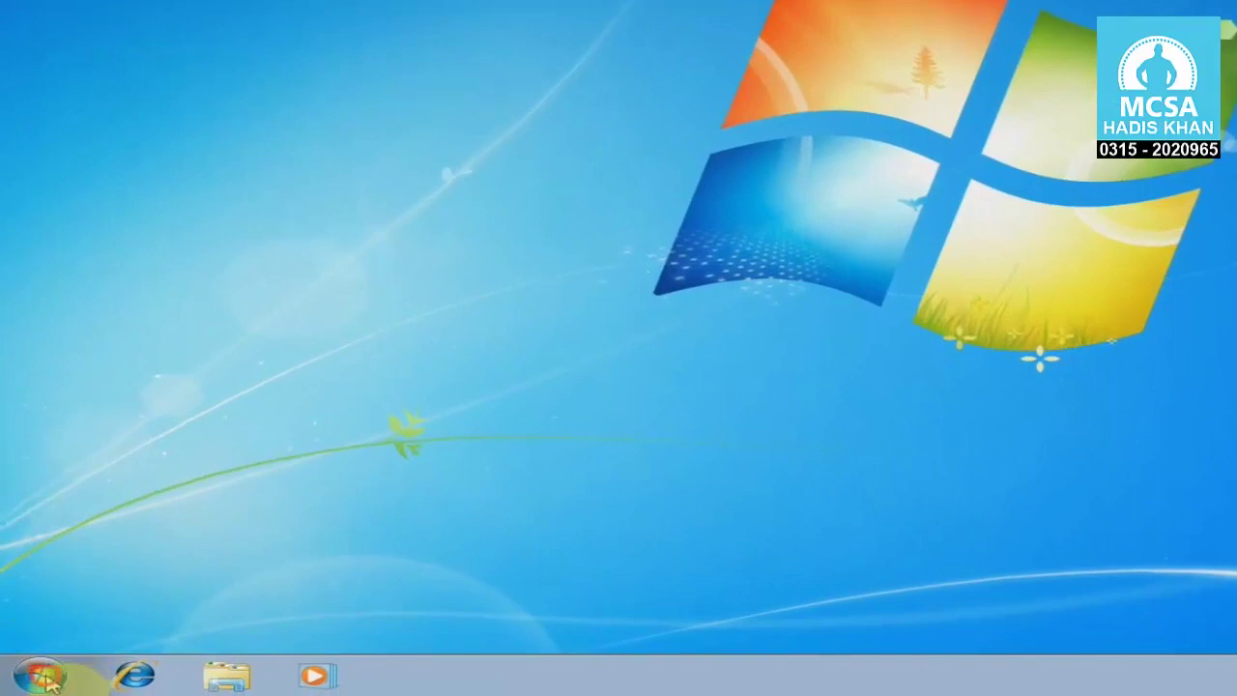
Step: Search for notepad on the Windows 7 client, try to launch Notepad, and dismiss the resulting message
{"action": "left_click", "coordinate": [44, 676]}
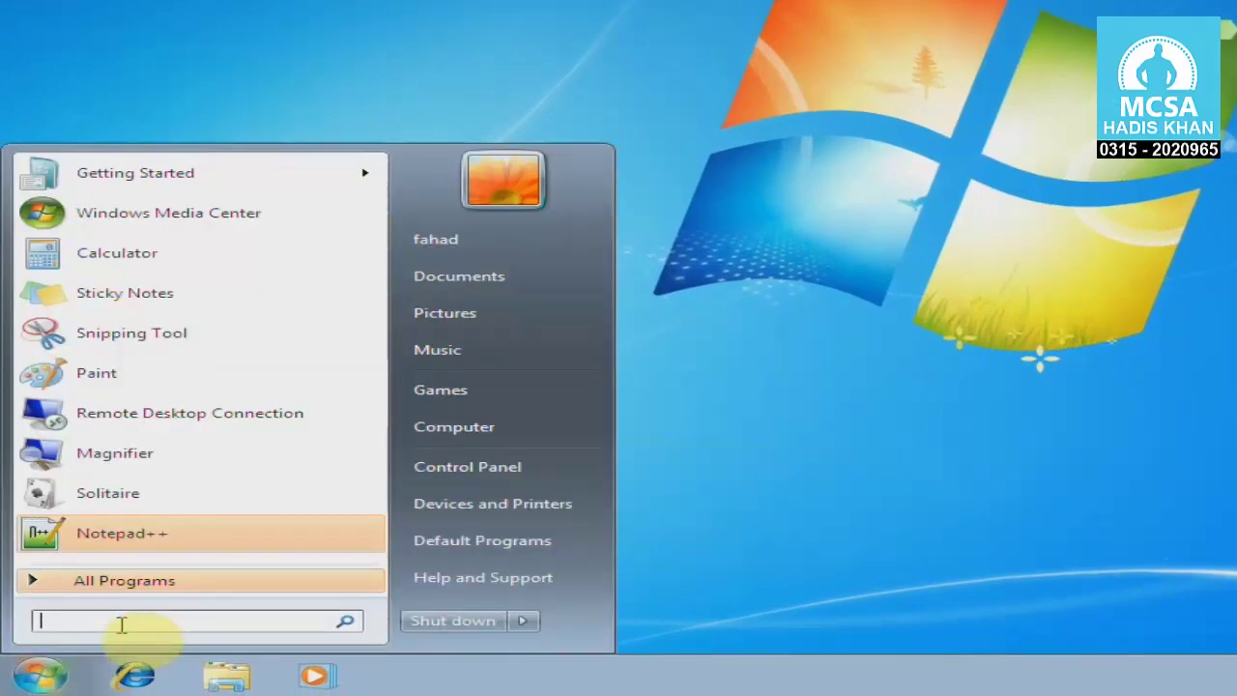
{"action": "type", "text": "notepad"}
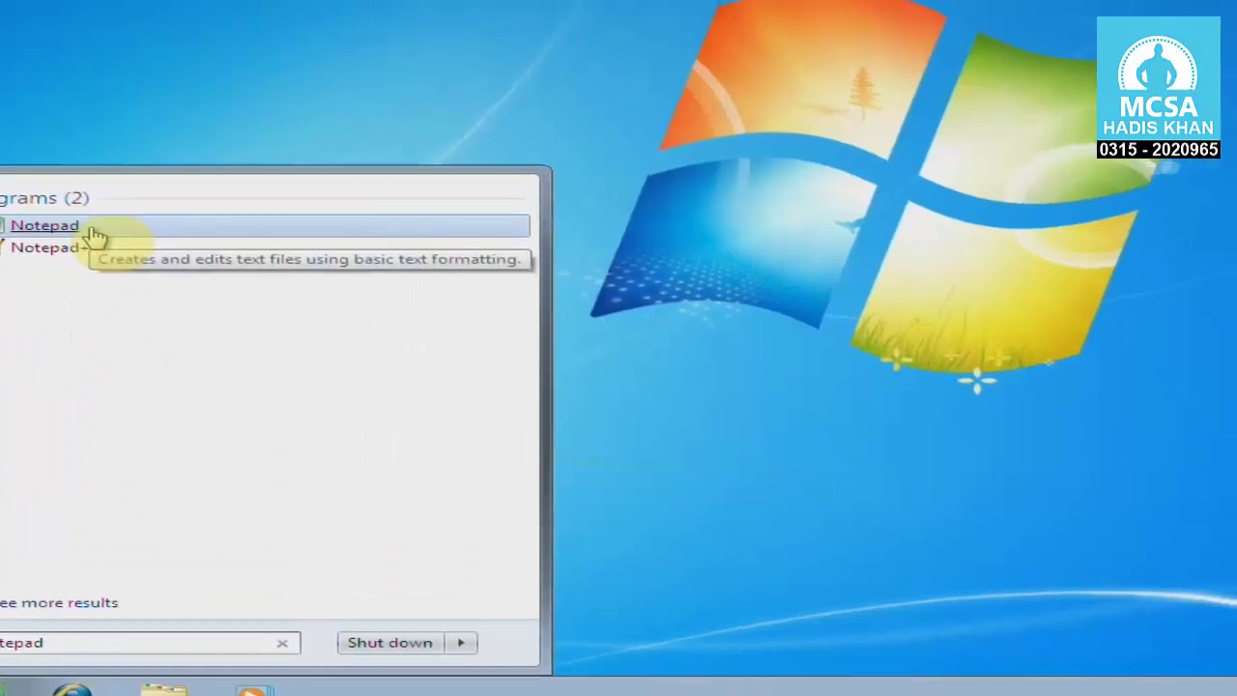
{"action": "left_click", "coordinate": [158, 214]}
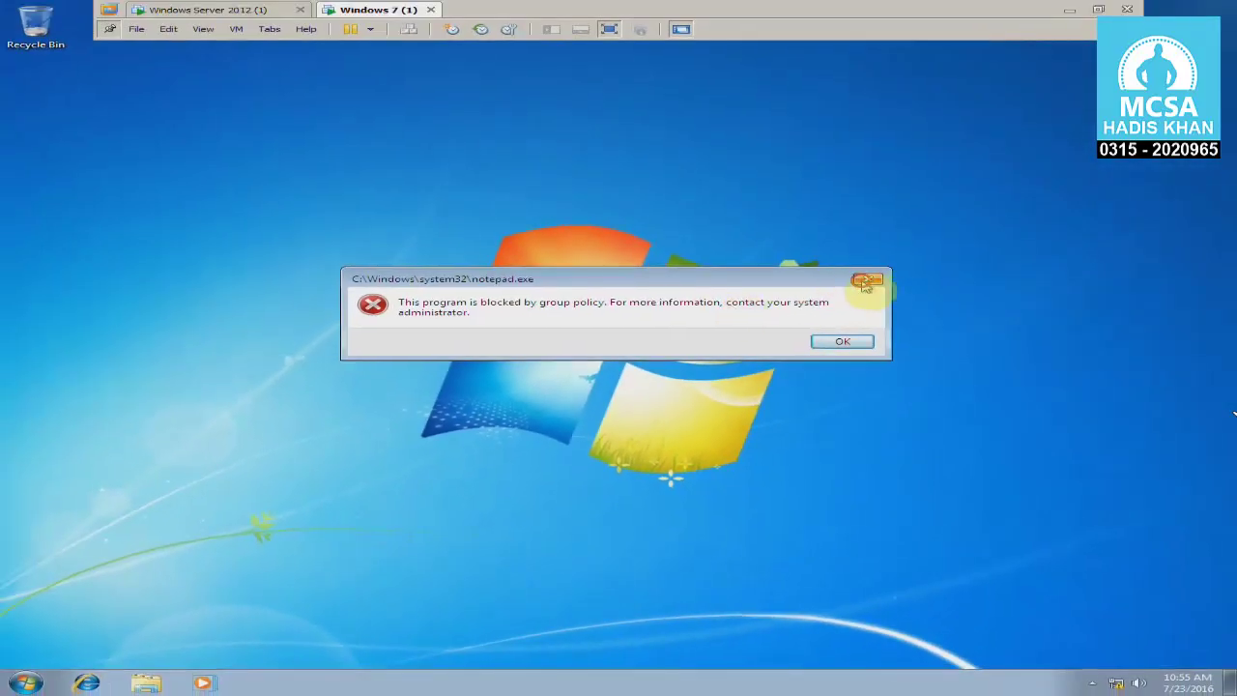
{"action": "left_click", "coordinate": [854, 282]}
Step: Return to the Windows Server 2012 machine, explore the Local computer and Restricted sites zones in a new network zone rule, and discard it
{"action": "left_click", "coordinate": [169, 9]}
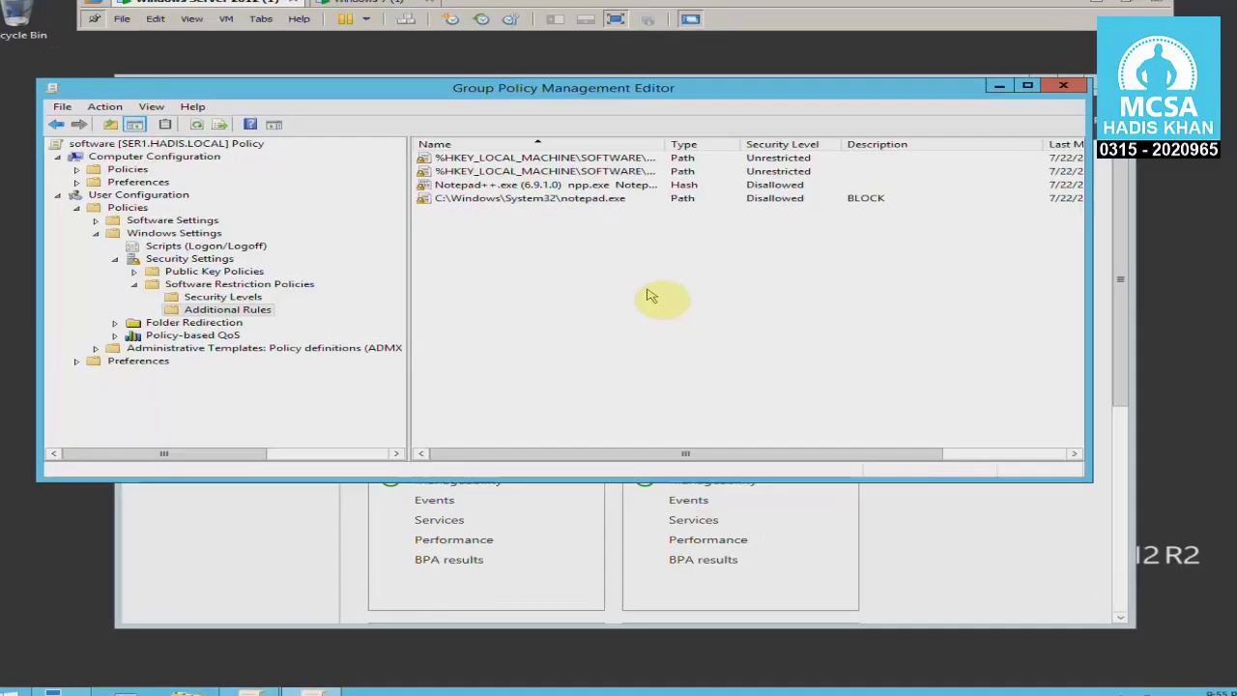
{"action": "right_click", "coordinate": [643, 285]}
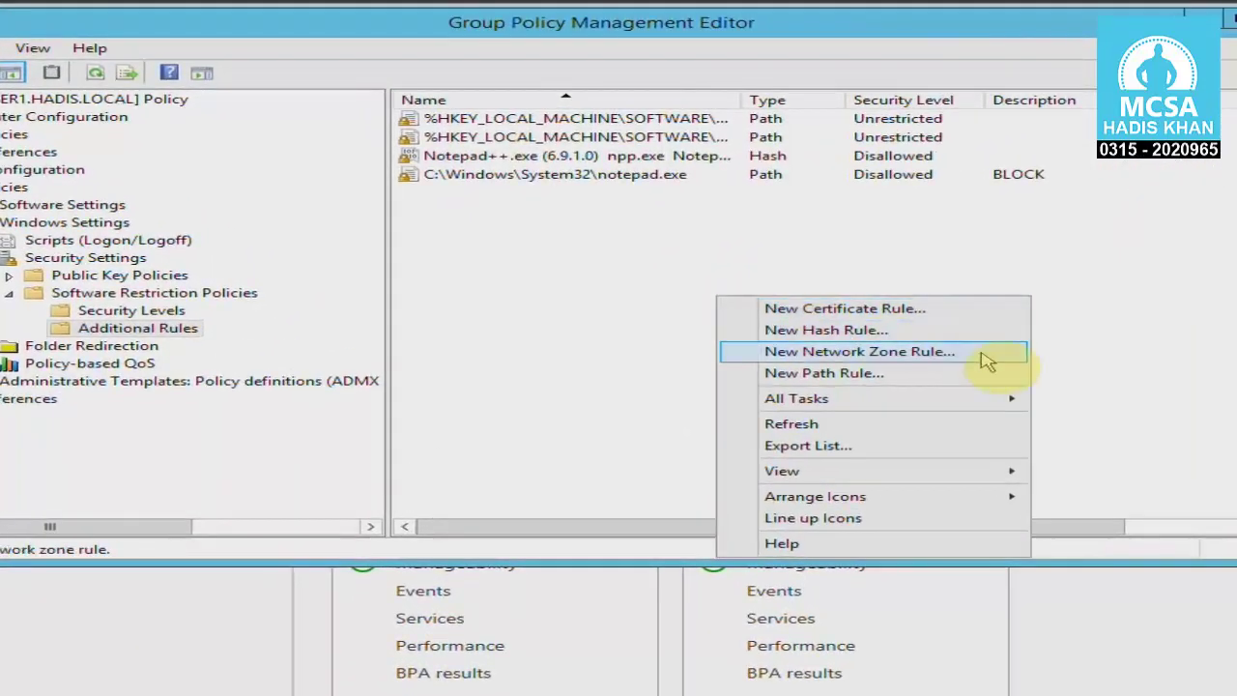
{"action": "left_click", "coordinate": [986, 359]}
{"action": "left_click", "coordinate": [546, 219]}
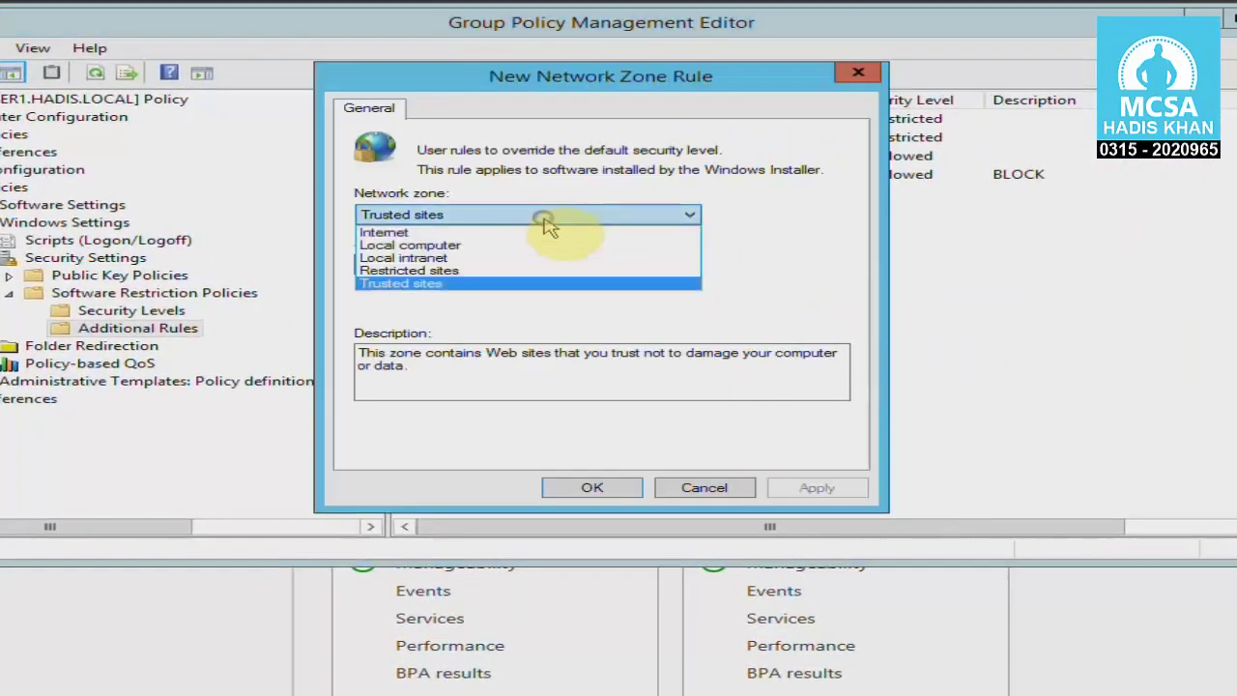
{"action": "left_click", "coordinate": [491, 283]}
{"action": "left_click", "coordinate": [438, 216]}
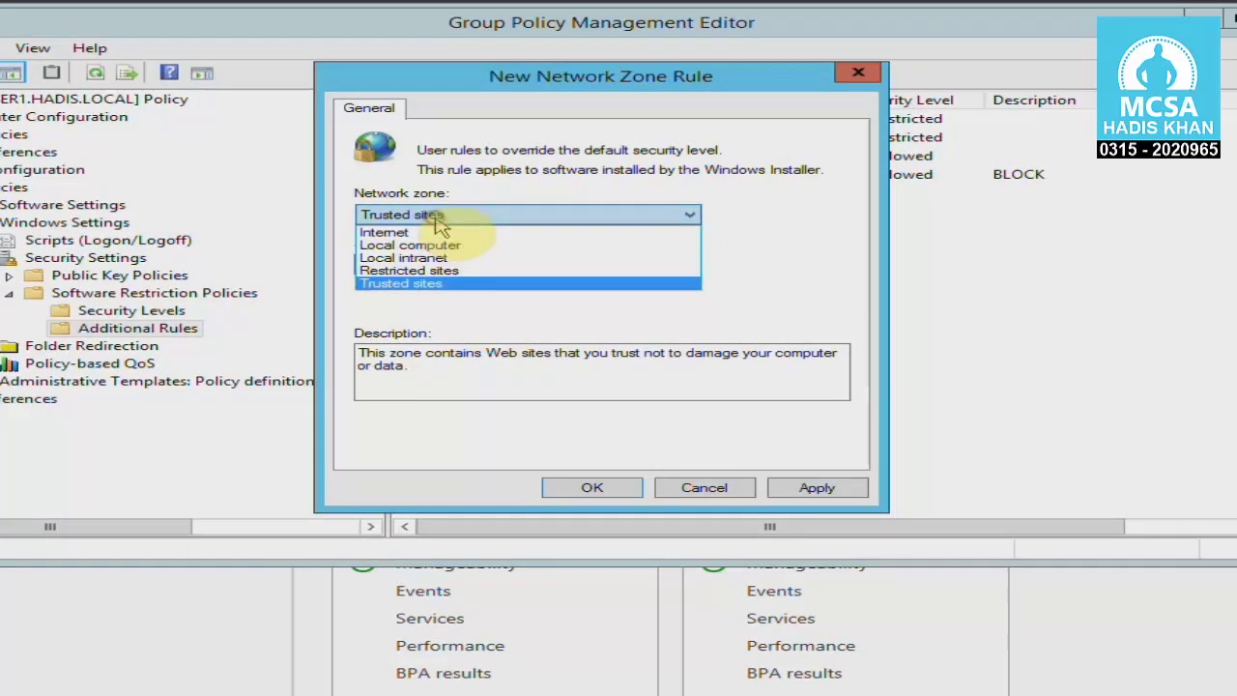
{"action": "left_click", "coordinate": [440, 245]}
{"action": "left_click", "coordinate": [449, 217]}
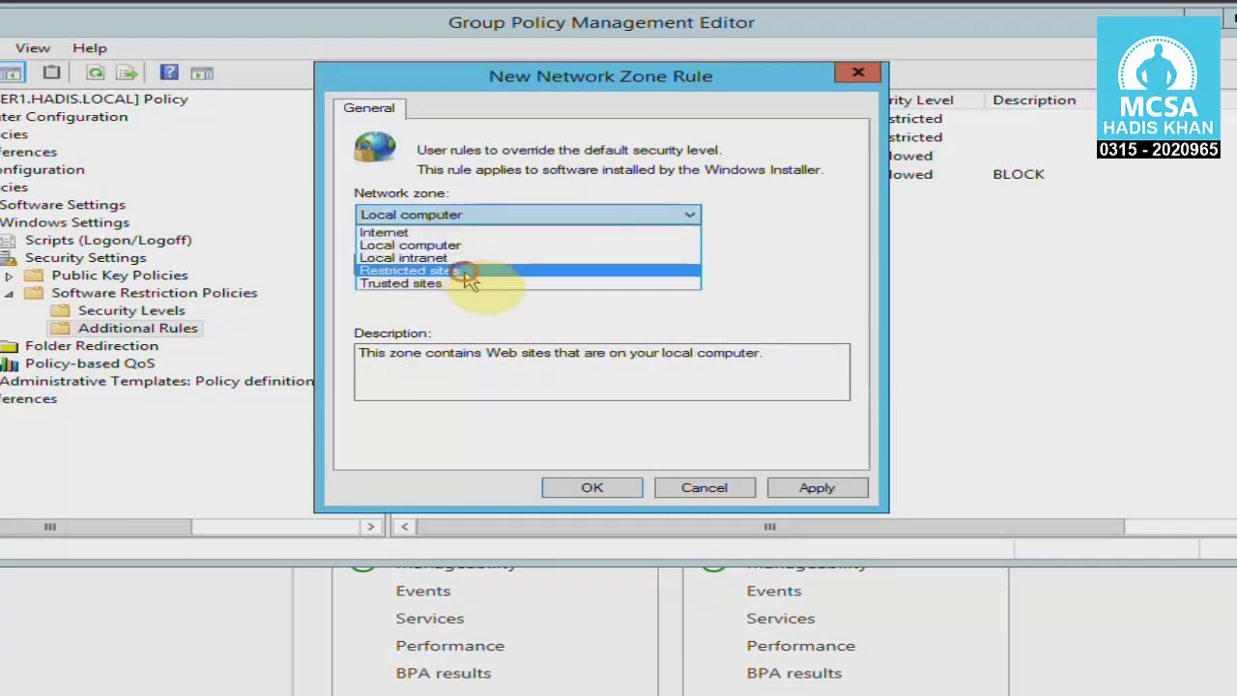
{"action": "left_click", "coordinate": [467, 274]}
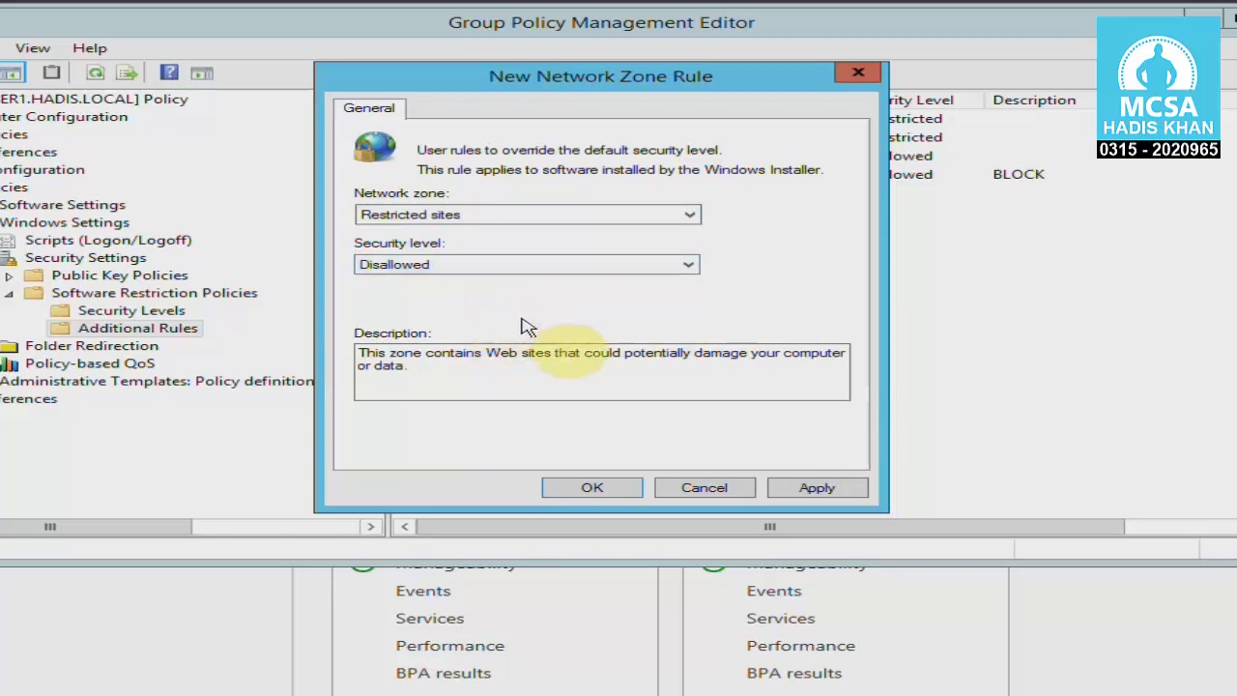
{"action": "left_click", "coordinate": [698, 486]}
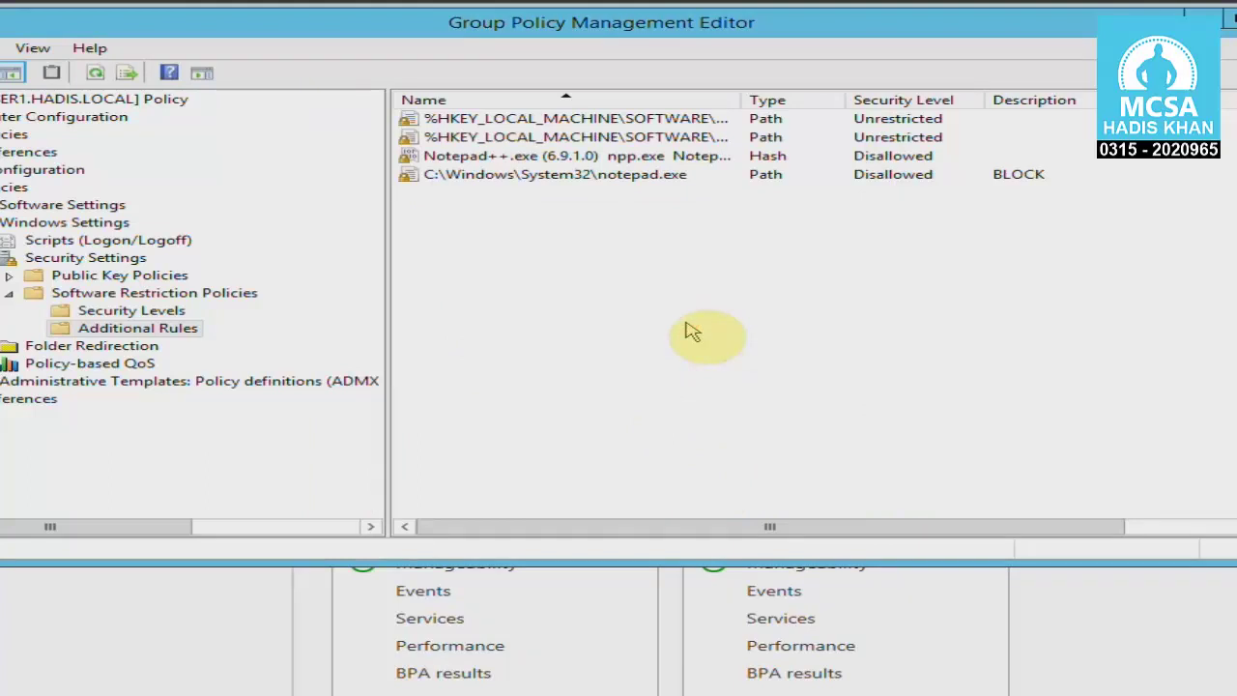